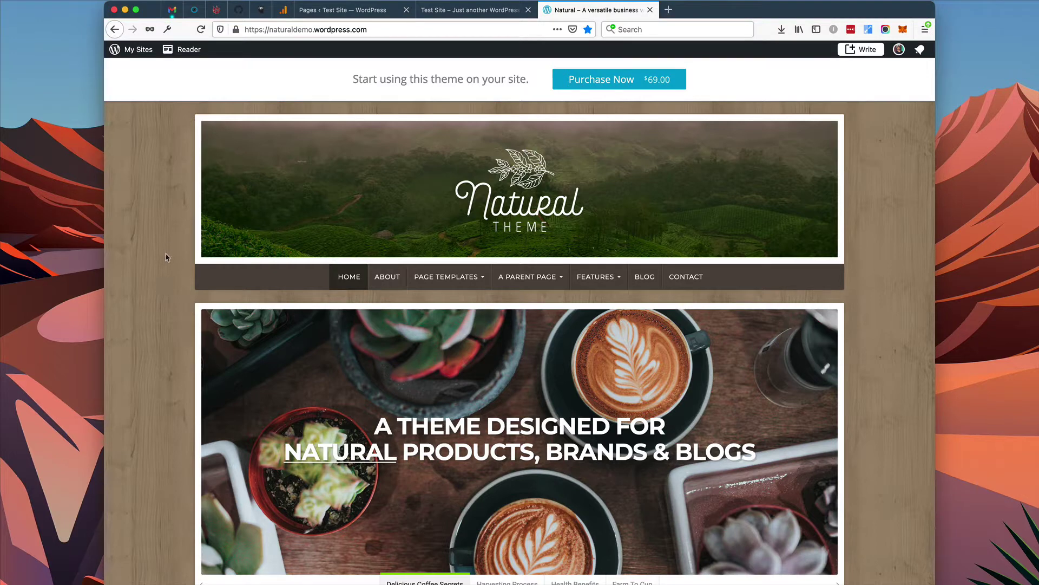
Examine the Natural theme demo's home page, including the Harvesting Process slide, the featured page boxes and the blog posts.
scroll(166, 261, down, 1)
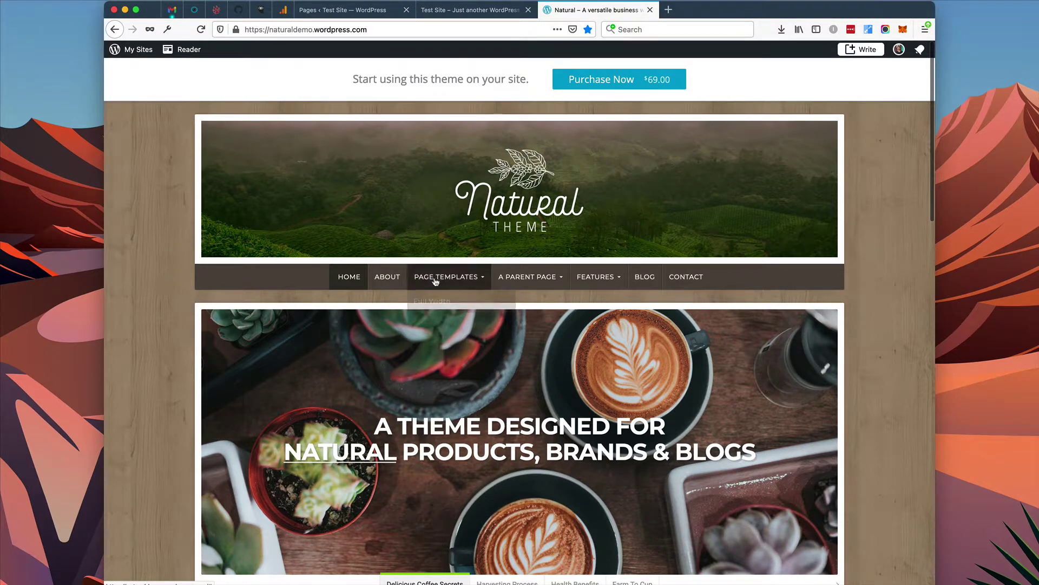
scroll(466, 281, down, 3)
scroll(345, 311, down, 4)
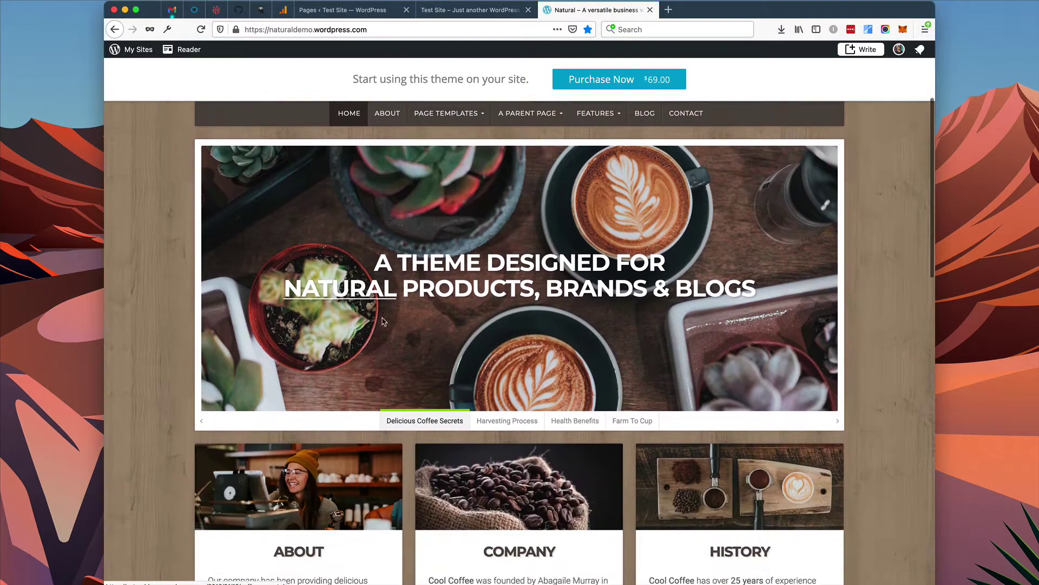
click(507, 412)
scroll(511, 406, down, 2)
scroll(511, 403, down, 3)
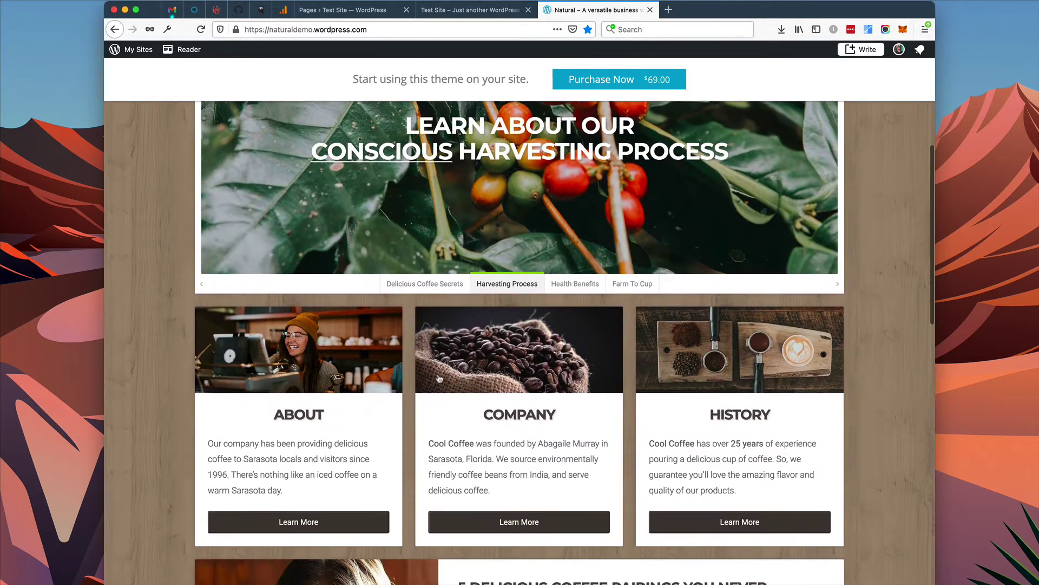
scroll(700, 398, down, 8)
scroll(547, 368, down, 6)
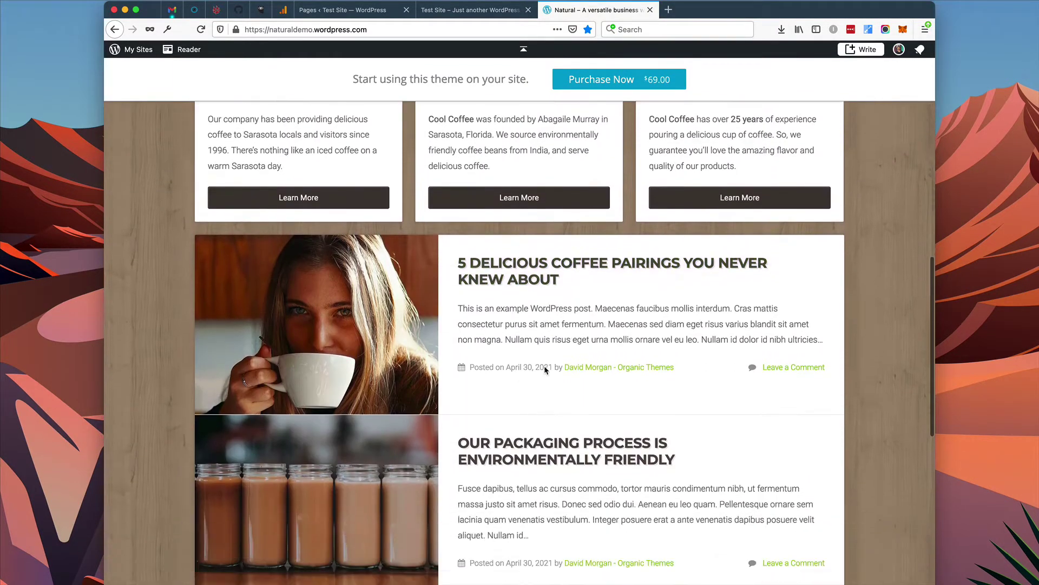
scroll(482, 414, down, 7)
scroll(482, 414, up, 15)
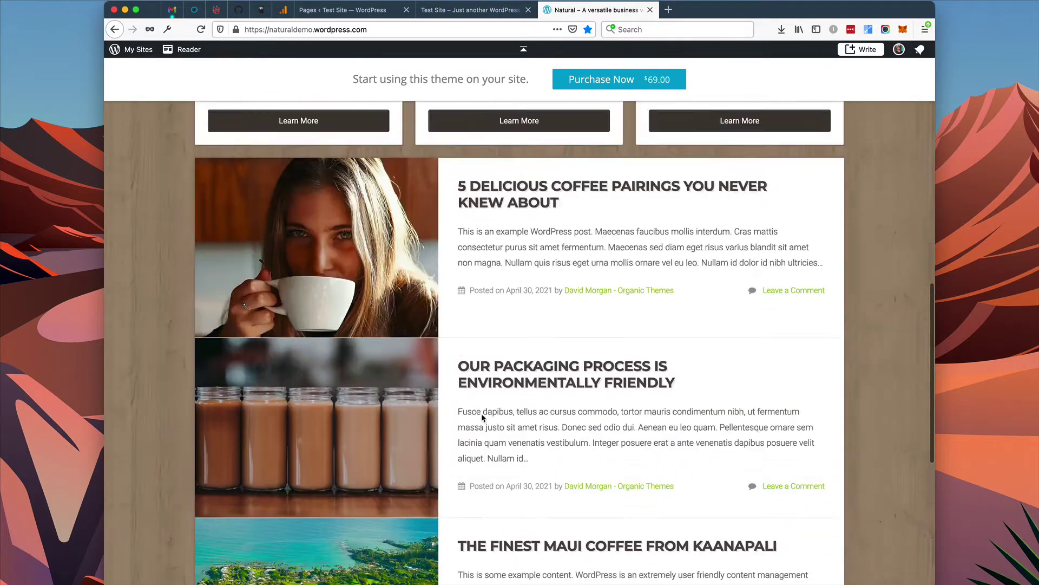
scroll(500, 431, up, 2)
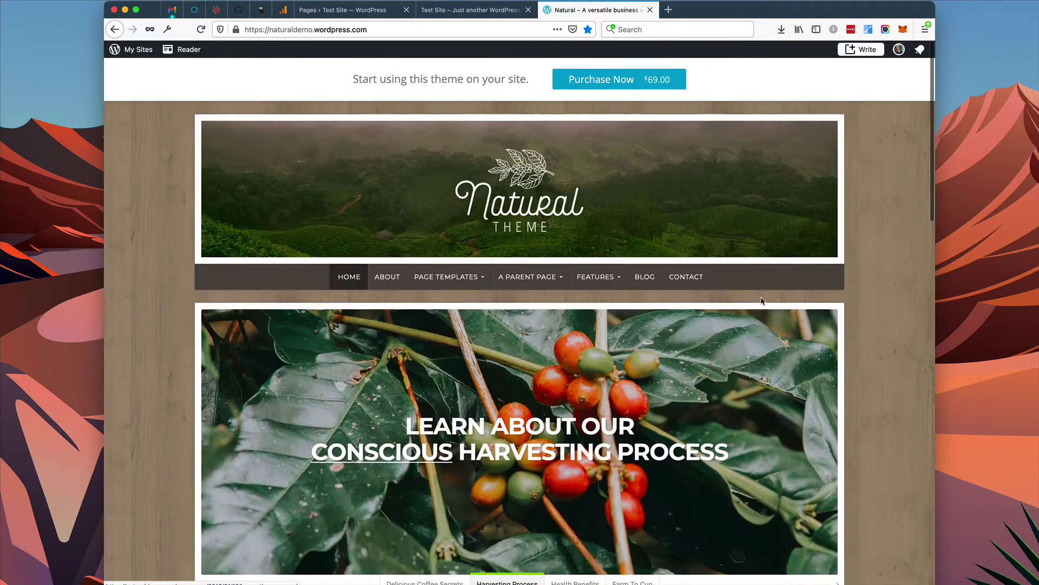
Review the Test Site's front page down to its footer and compare it with the Natural theme demo.
click(480, 14)
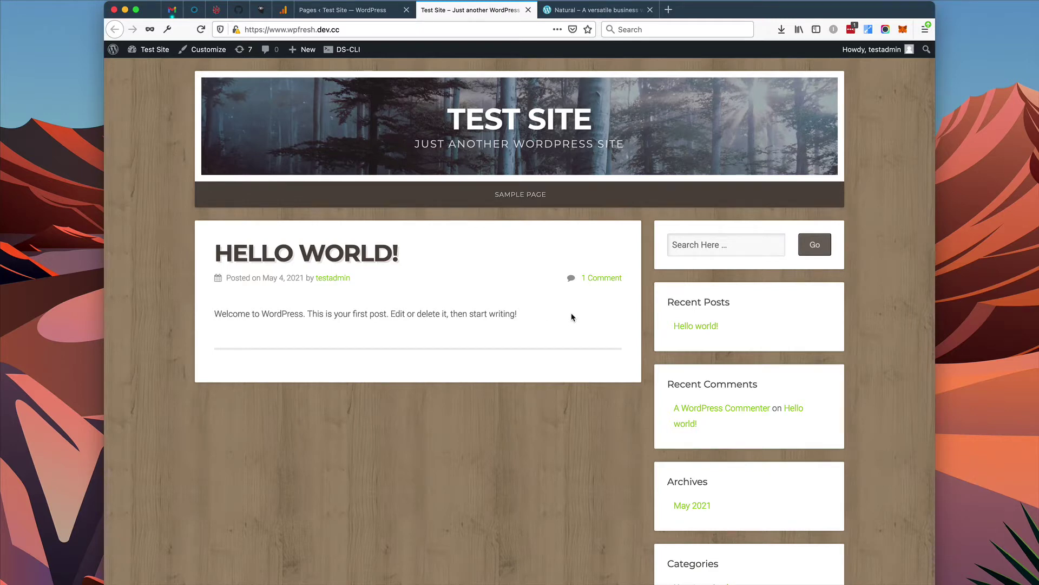
scroll(569, 316, down, 5)
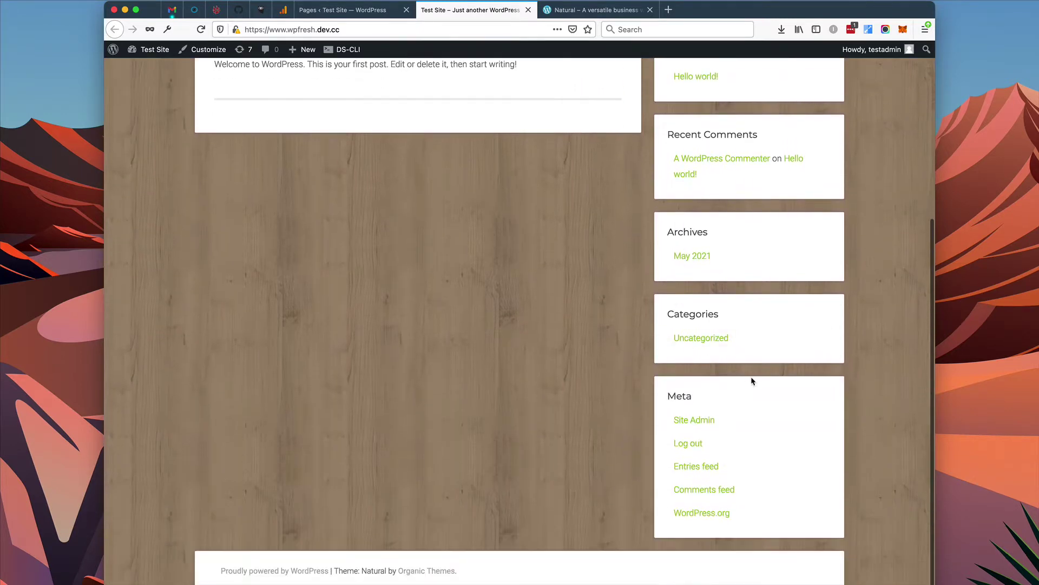
scroll(752, 379, up, 5)
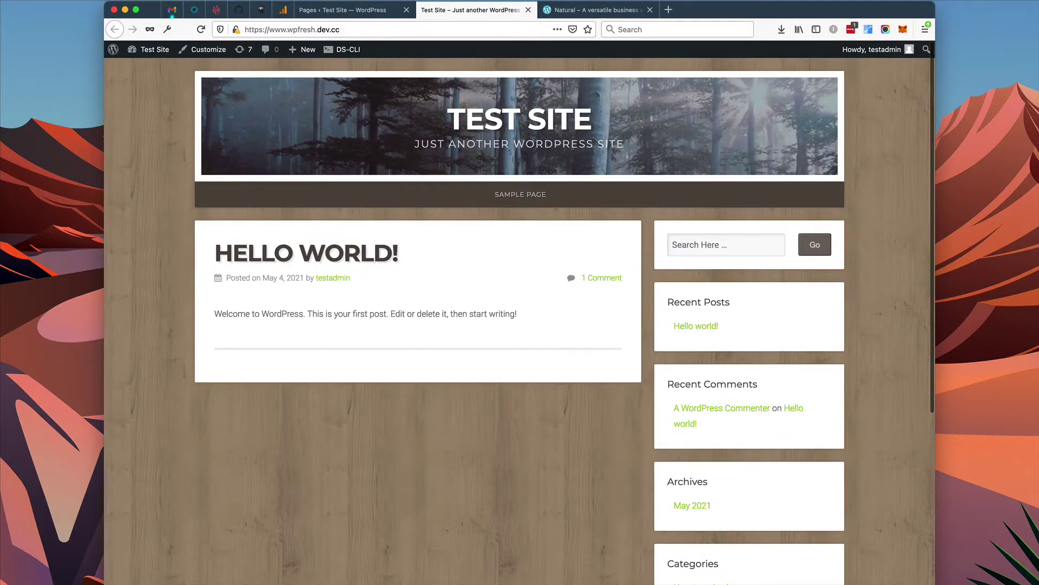
click(596, 11)
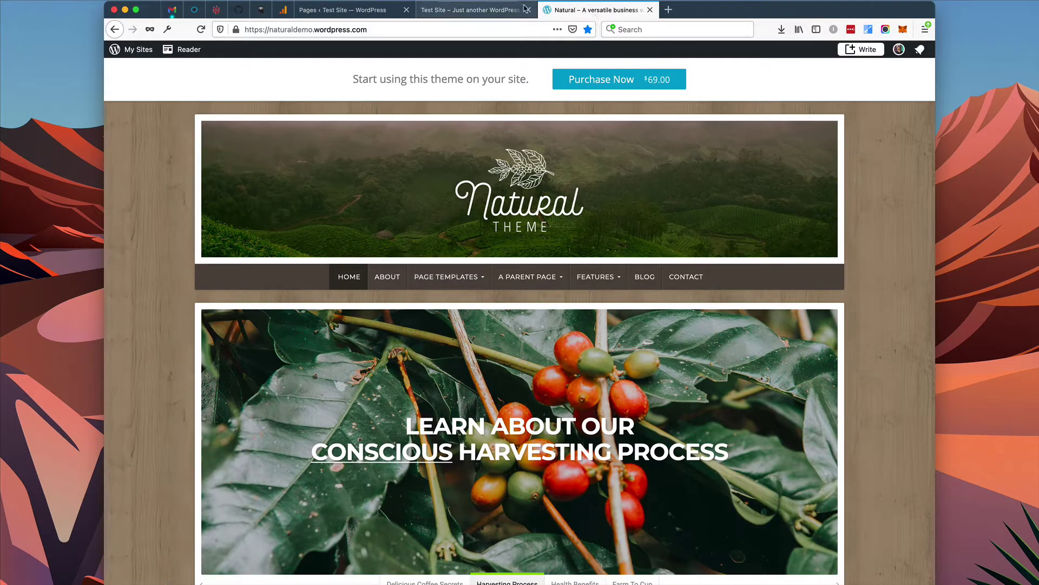
Create a page titled "Home" with no body content in the Test Site admin and publish it.
click(368, 14)
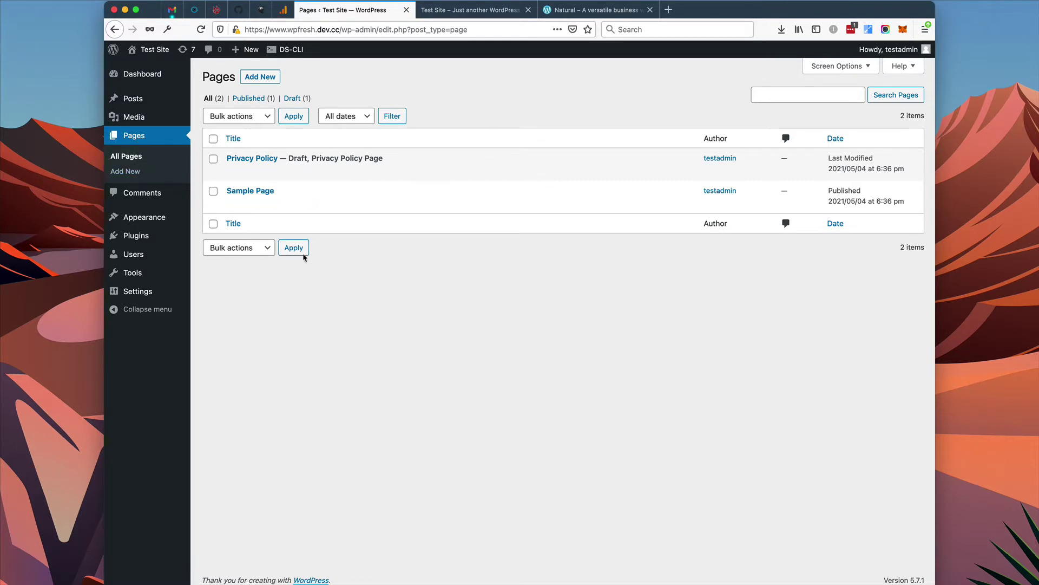
click(145, 173)
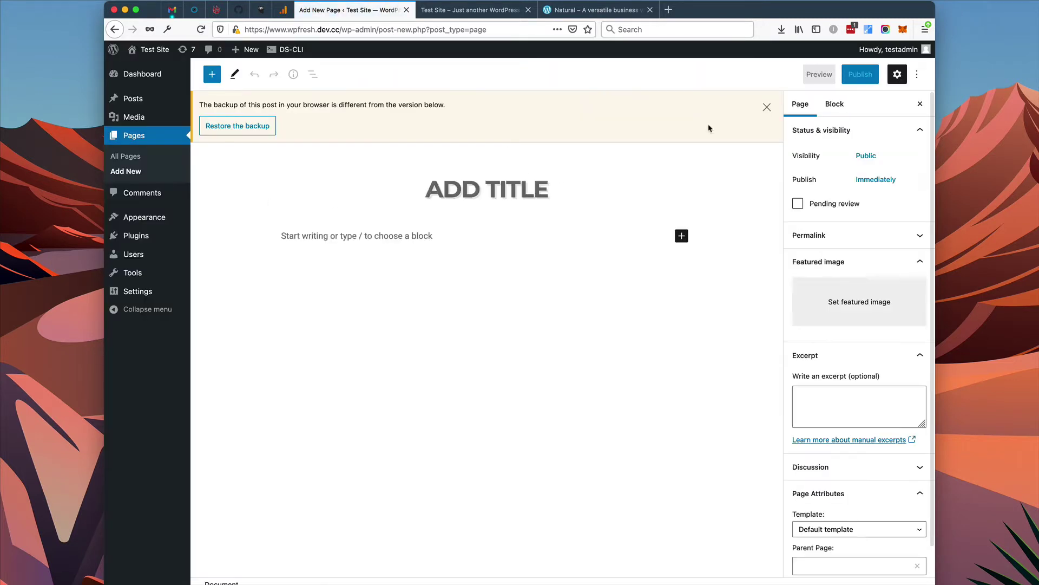
click(767, 107)
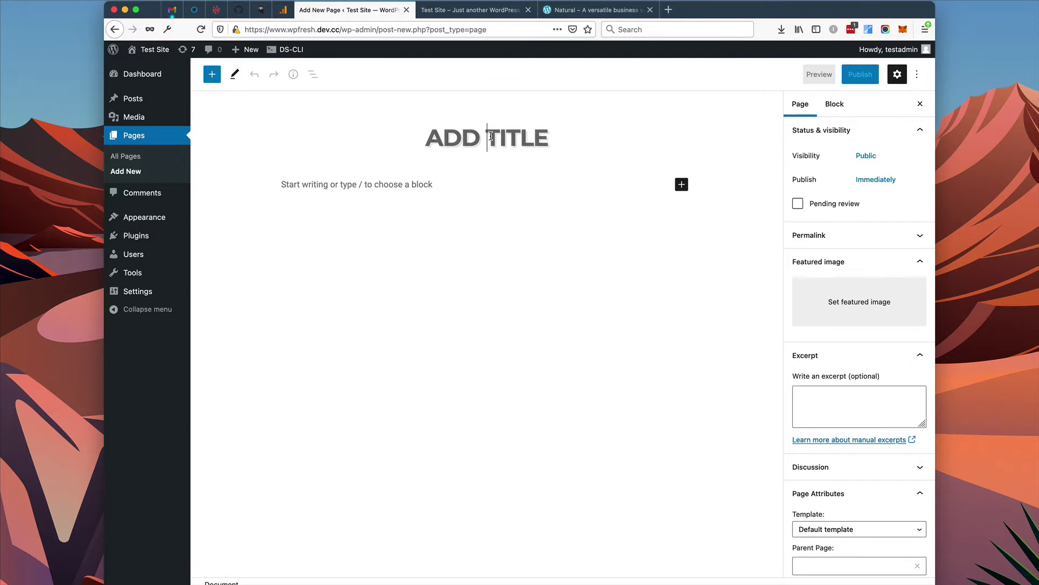
text(Home)
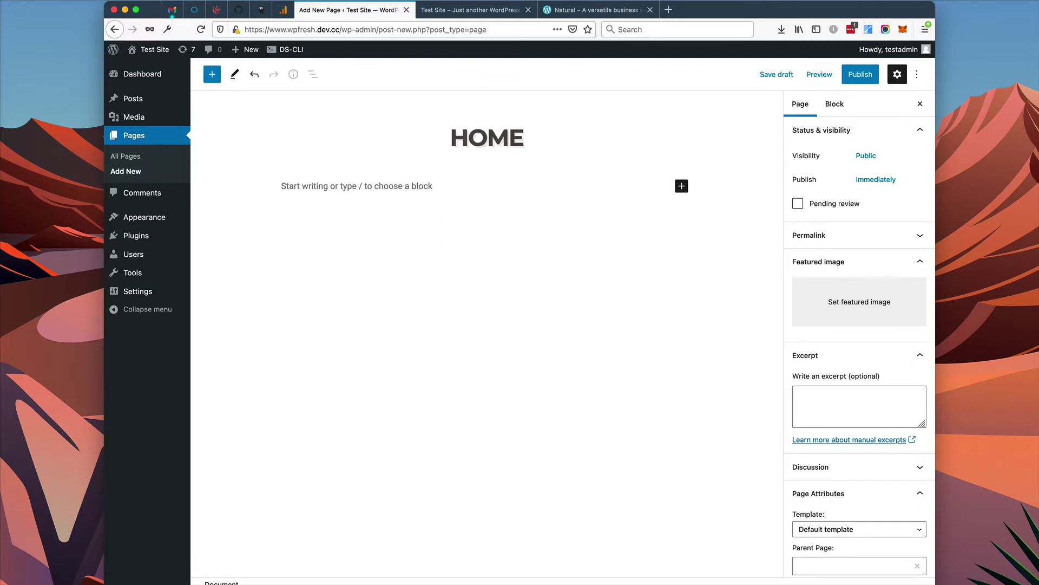
click(845, 82)
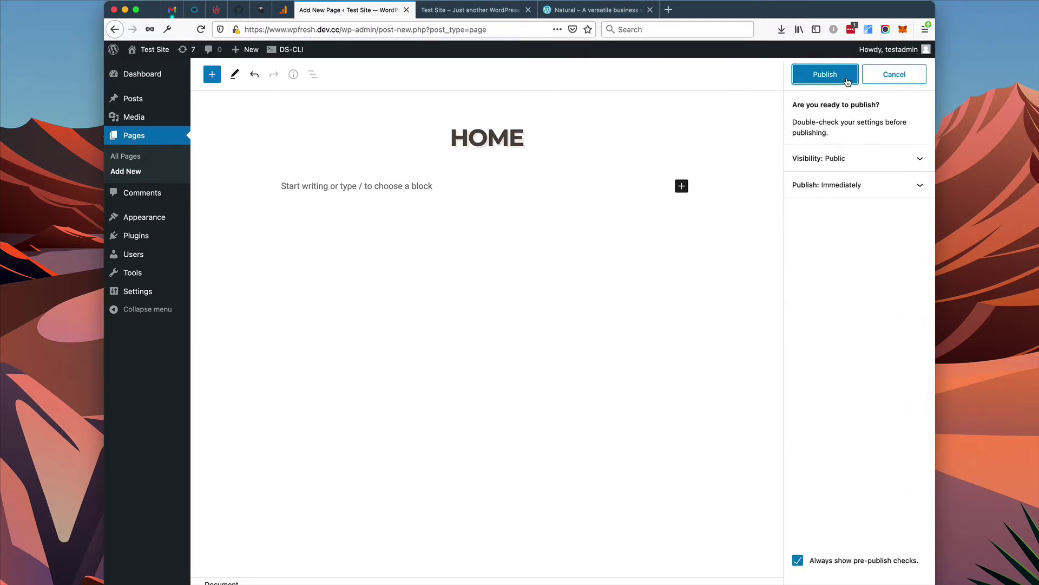
click(839, 80)
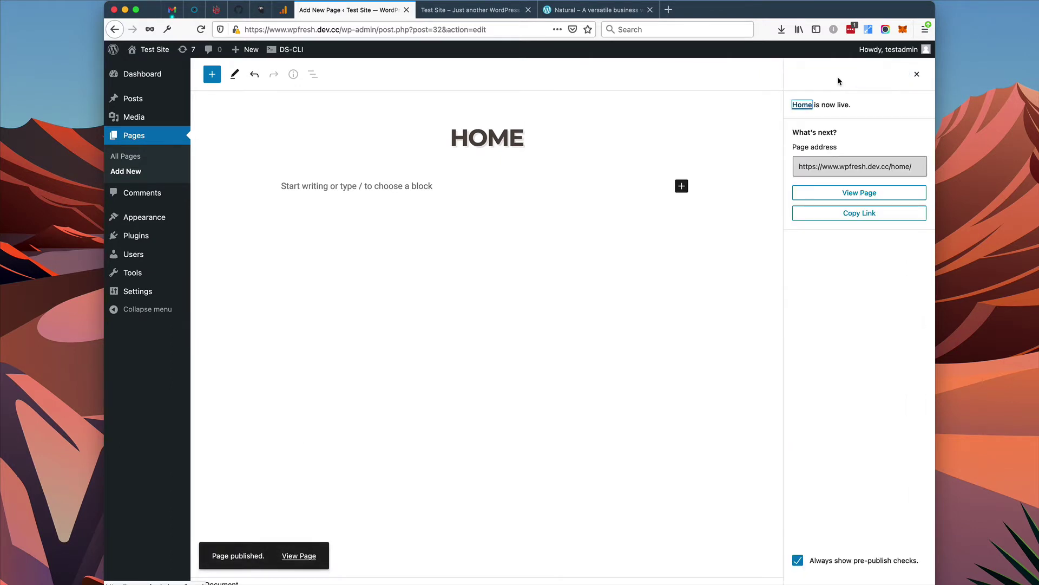
Add a new page titled "About" and paste the copied placeholder paragraphs as its body text.
click(138, 170)
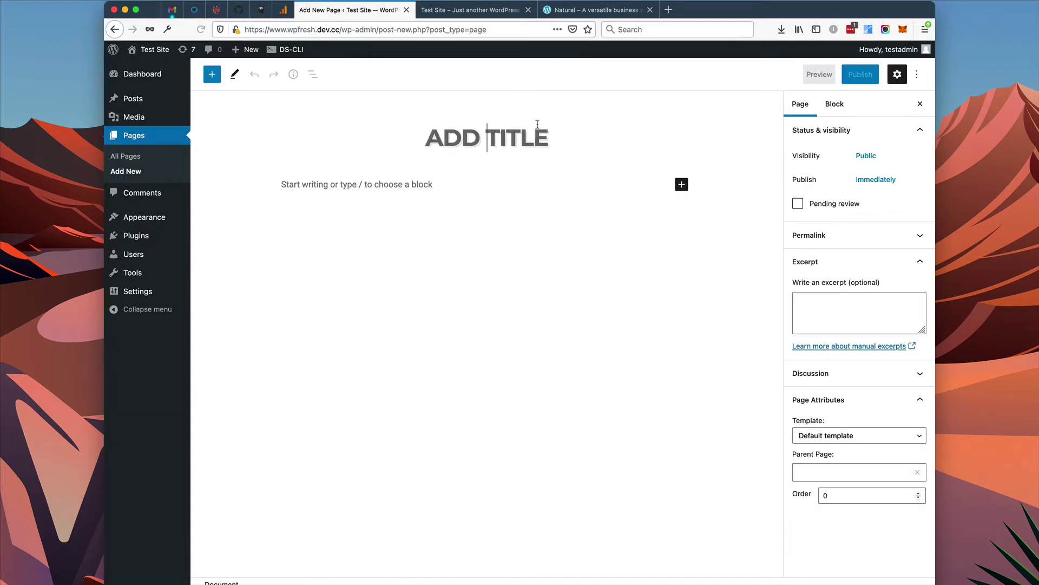
text(About)
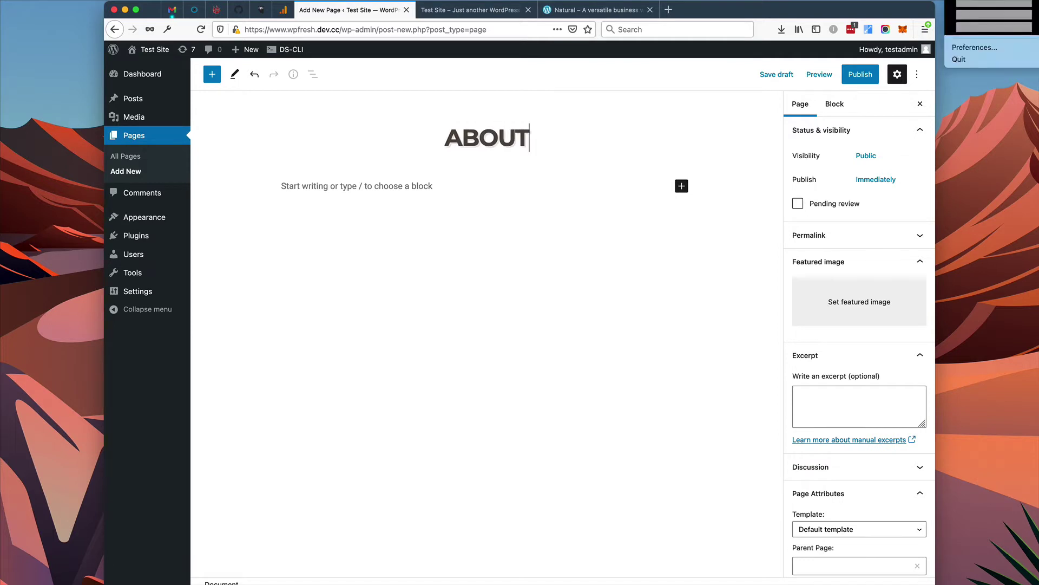
click(455, 196)
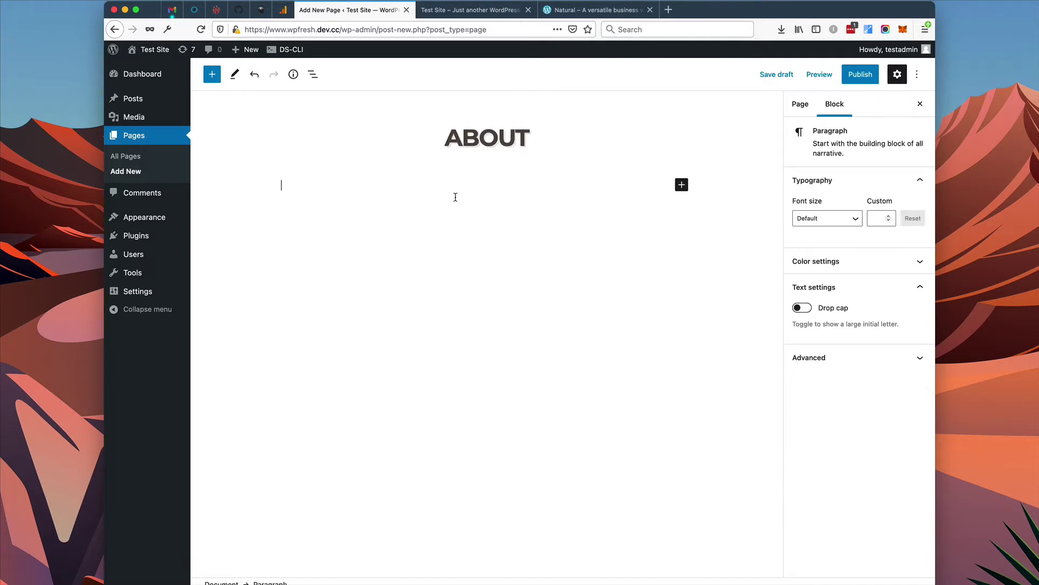
key(ctrl+v)
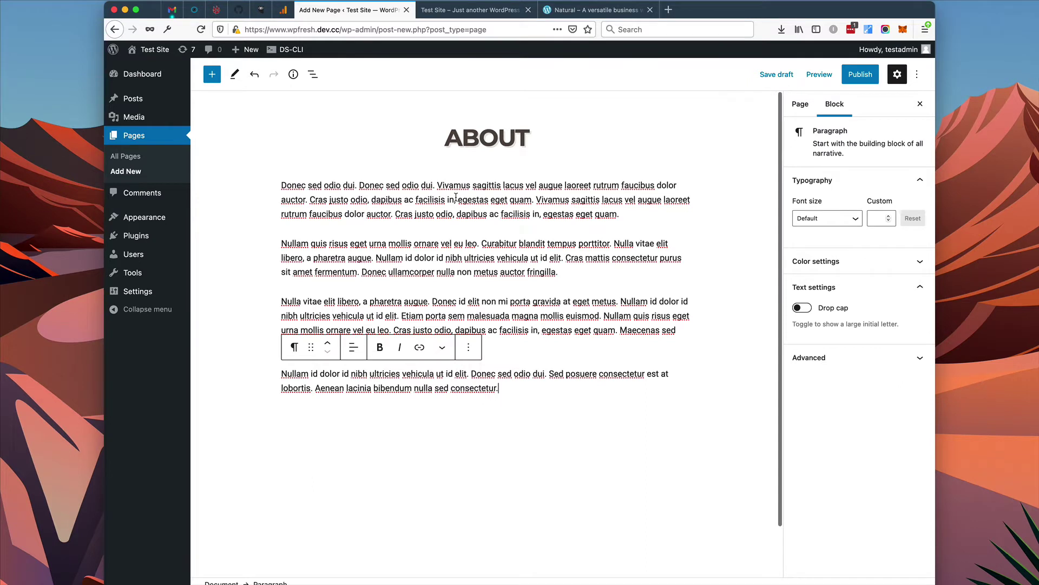
Set the coffee-bean photo natural-page-new-04b-1.jpg from the media library as the About page's featured image and publish the page.
click(800, 104)
click(858, 306)
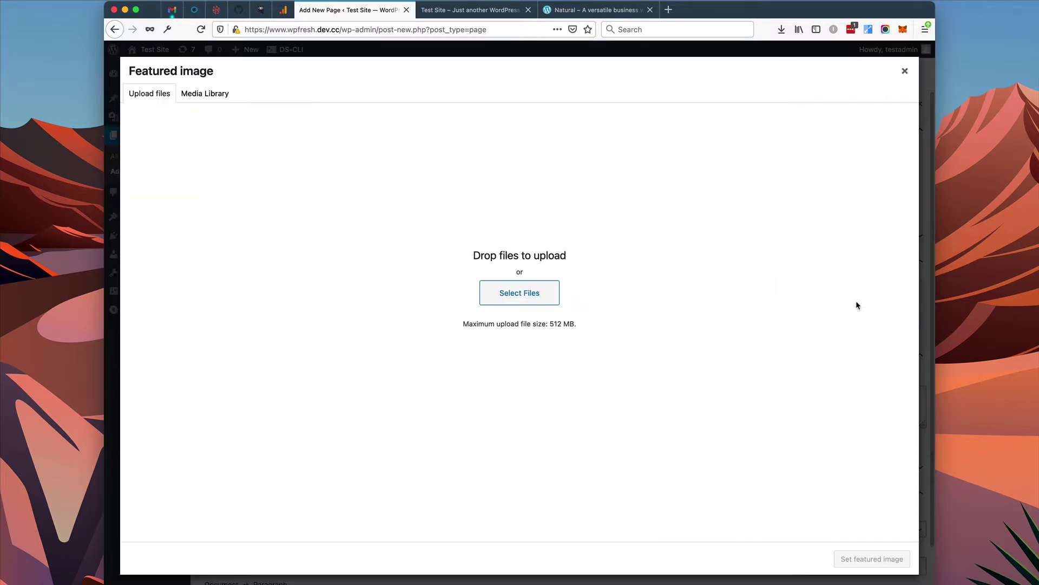
click(206, 93)
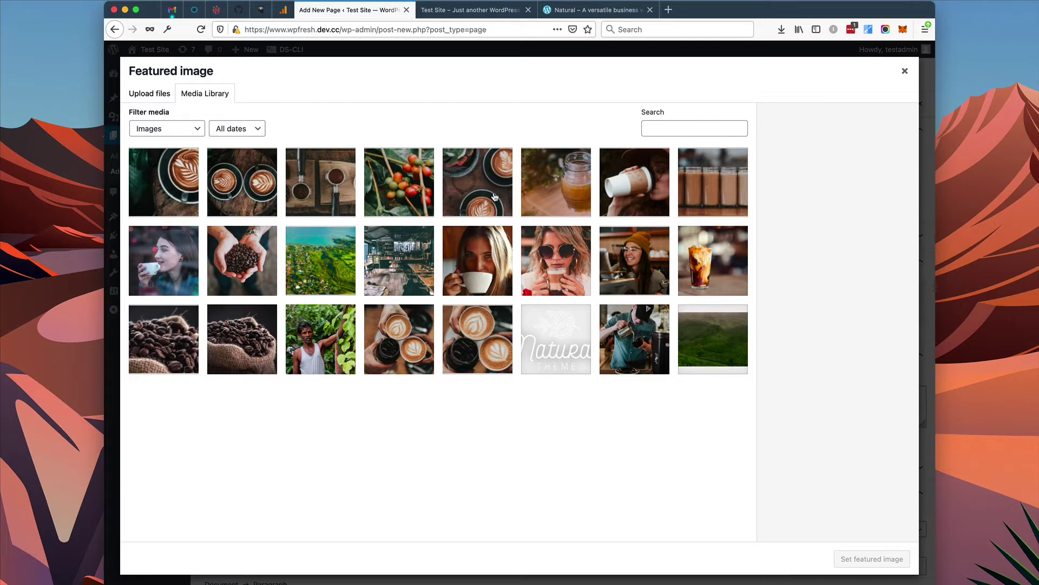
click(616, 262)
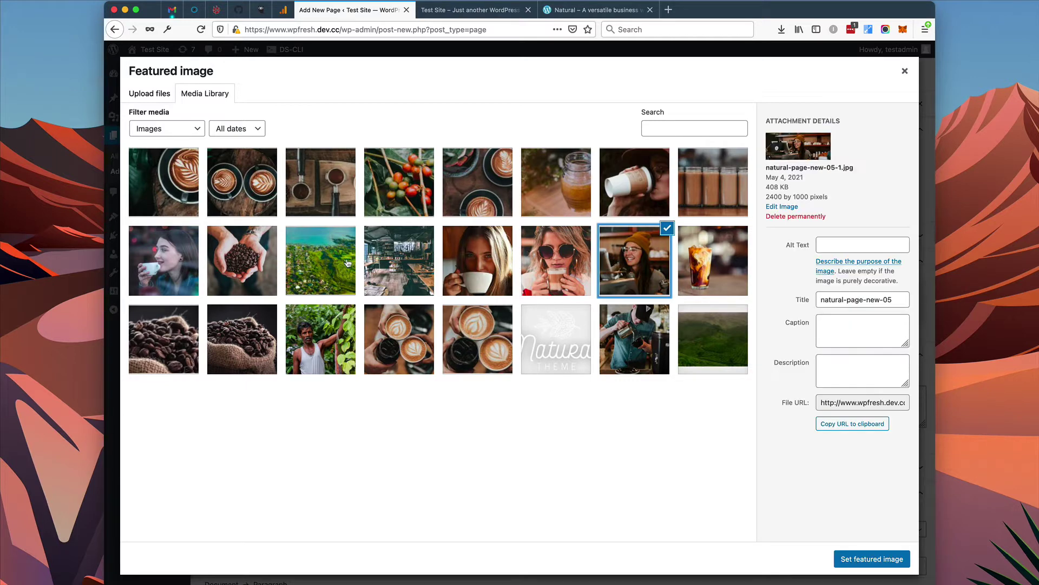
click(239, 268)
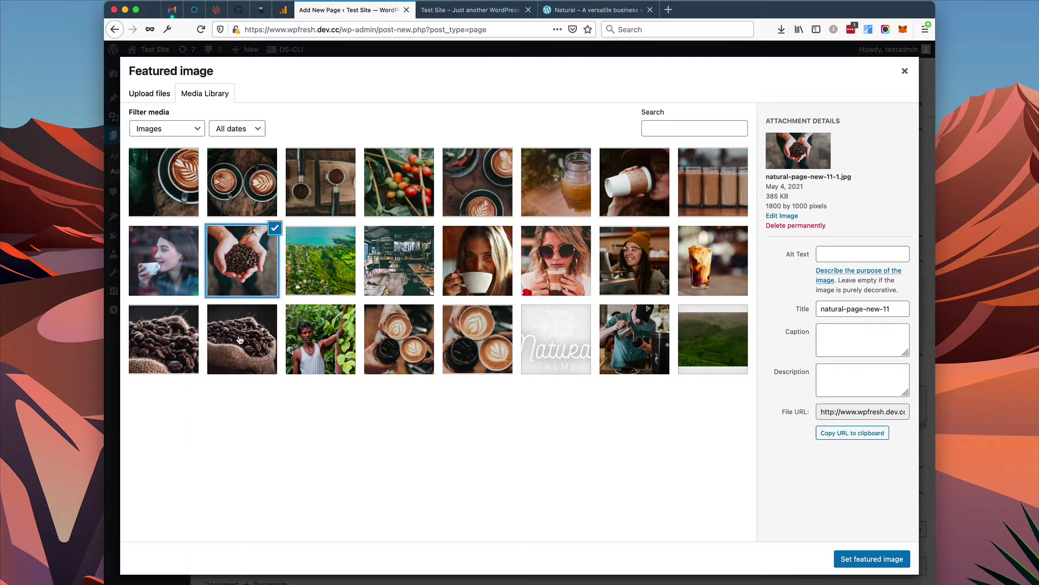
click(170, 343)
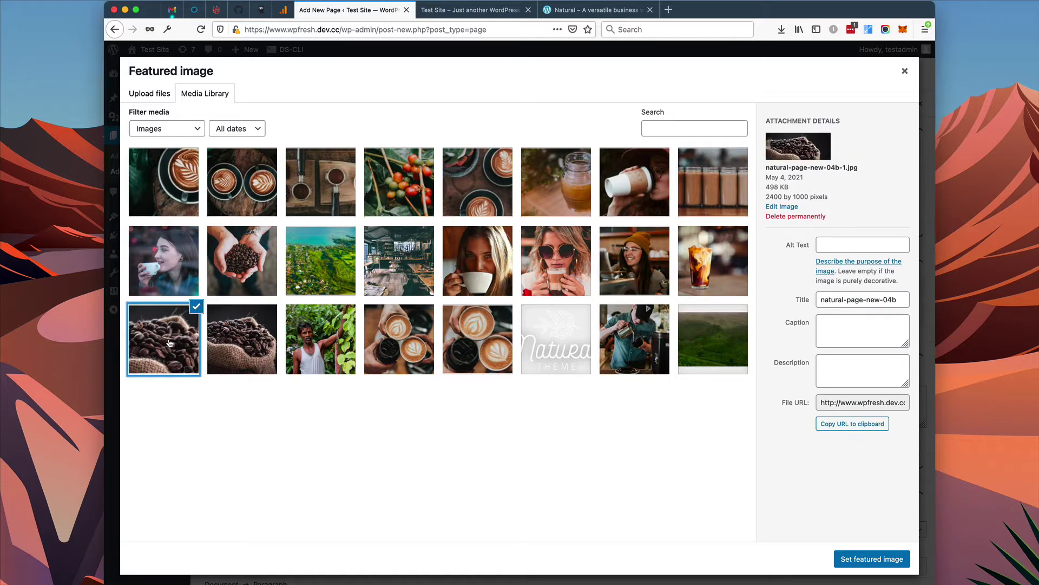
click(857, 561)
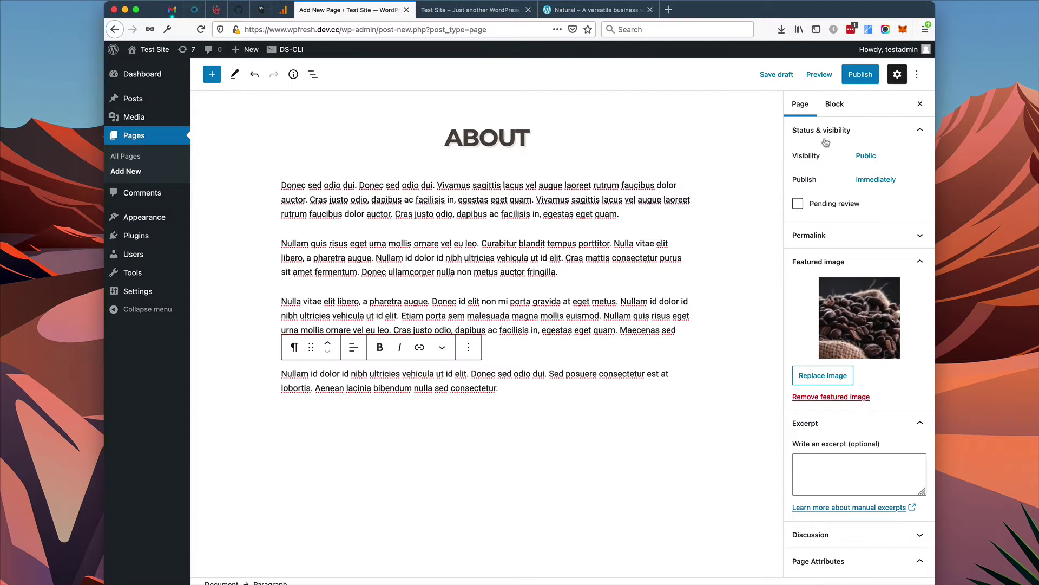
click(867, 76)
click(825, 75)
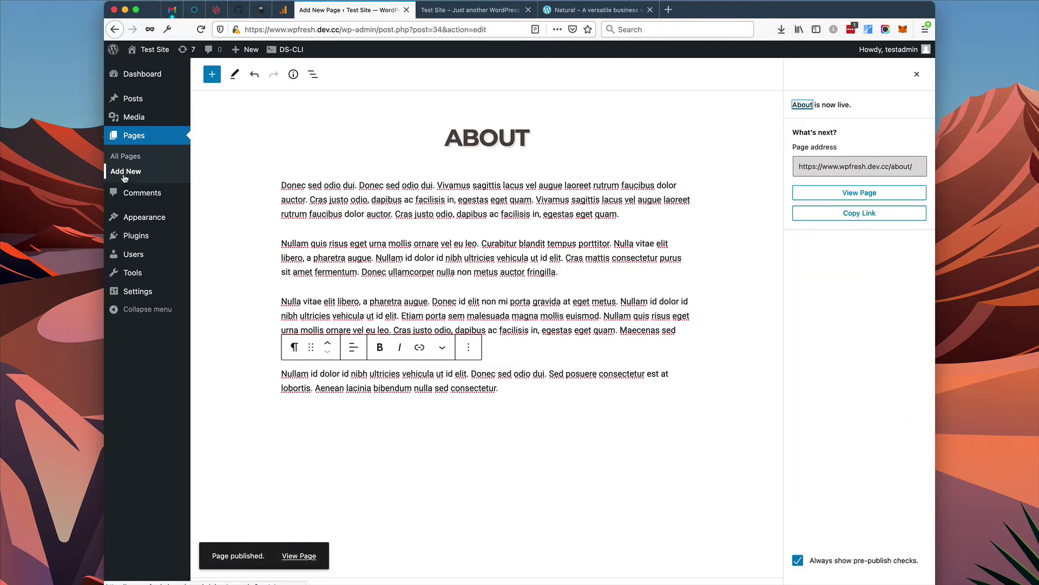
Add a new page titled "Services" and paste the copied placeholder paragraphs as its body text.
click(162, 177)
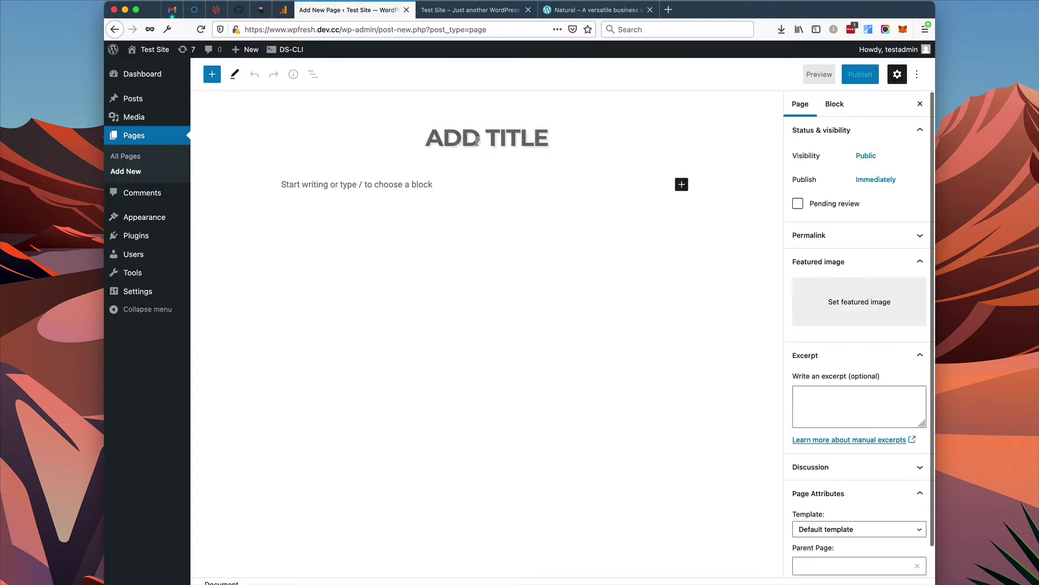
text(Services)
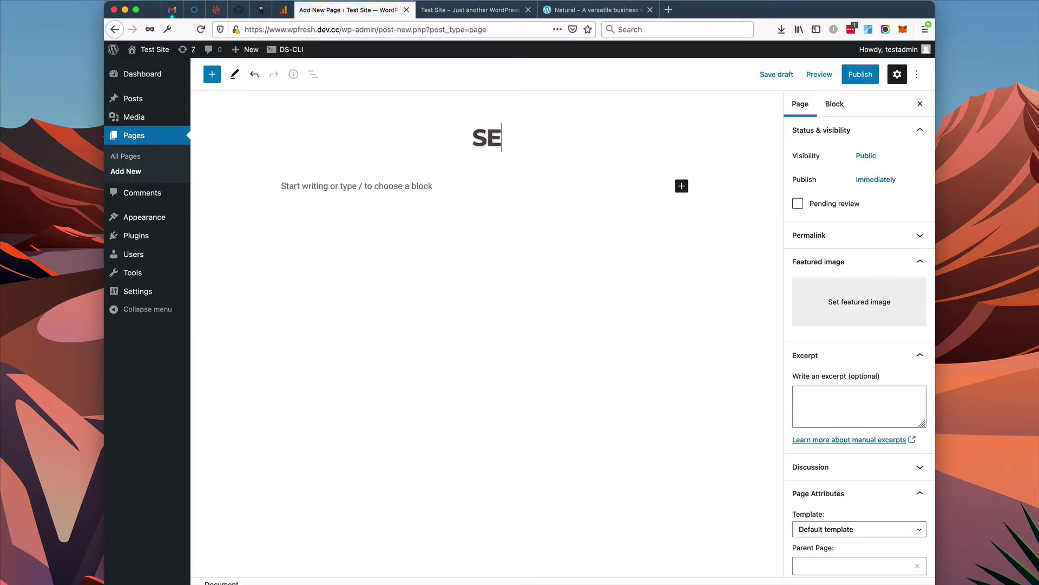
click(471, 190)
key(super+v)
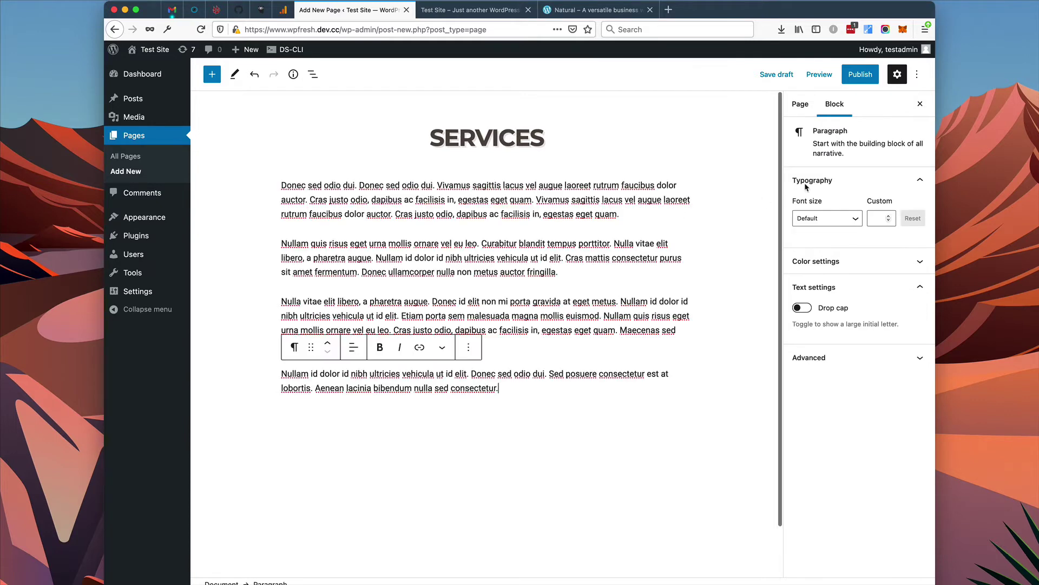
Set the photo of two latte cups, natural-slide-new-07-1.jpg, as the Services page's featured image and publish the page.
click(801, 104)
click(864, 307)
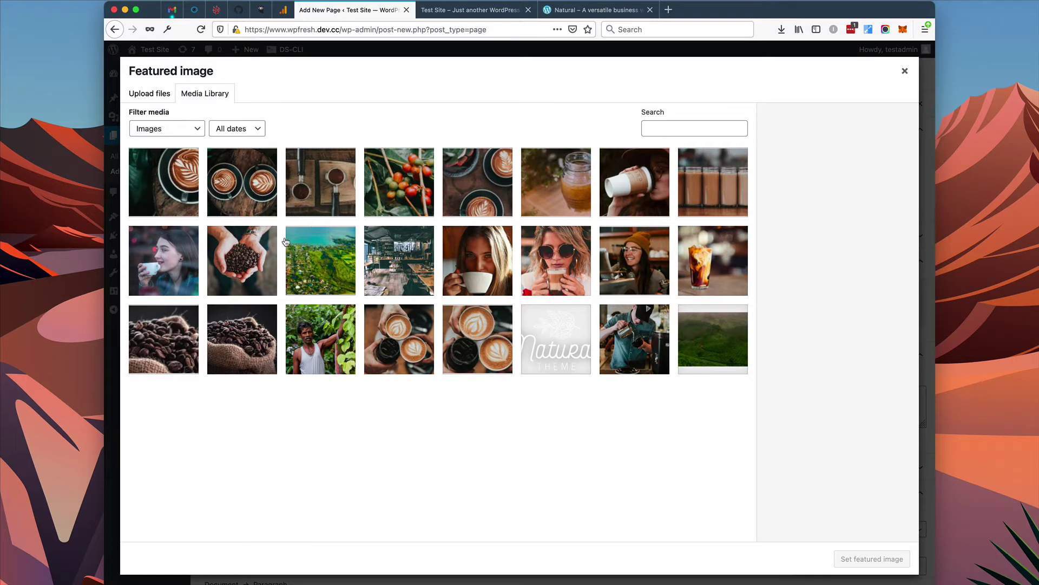
click(242, 264)
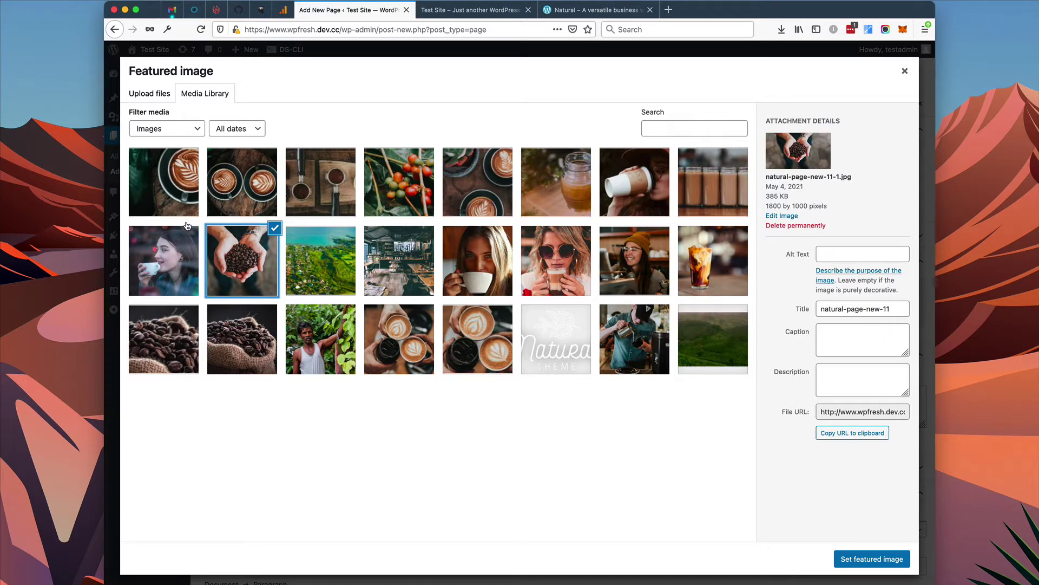
click(248, 196)
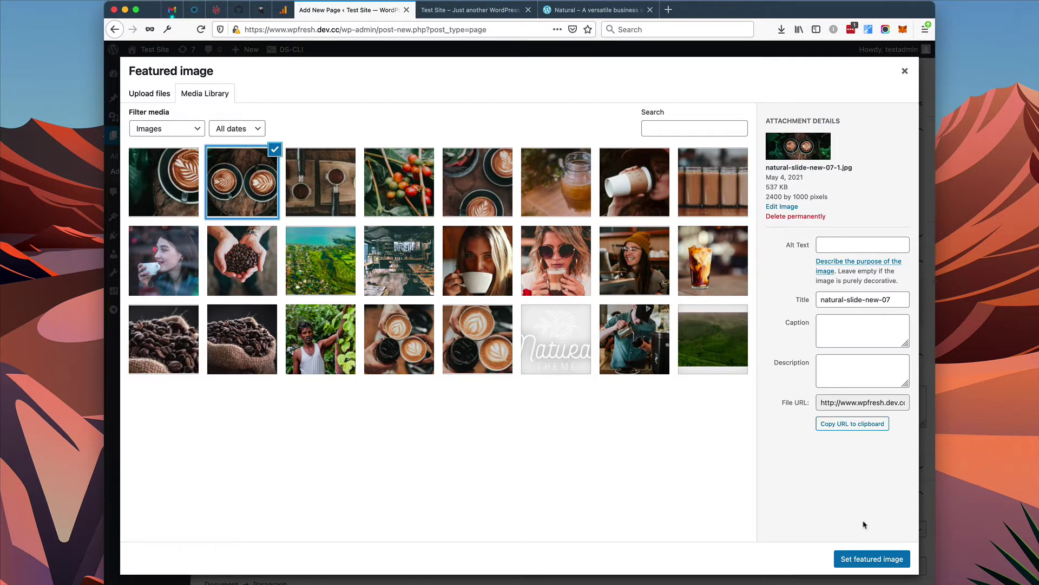
click(876, 561)
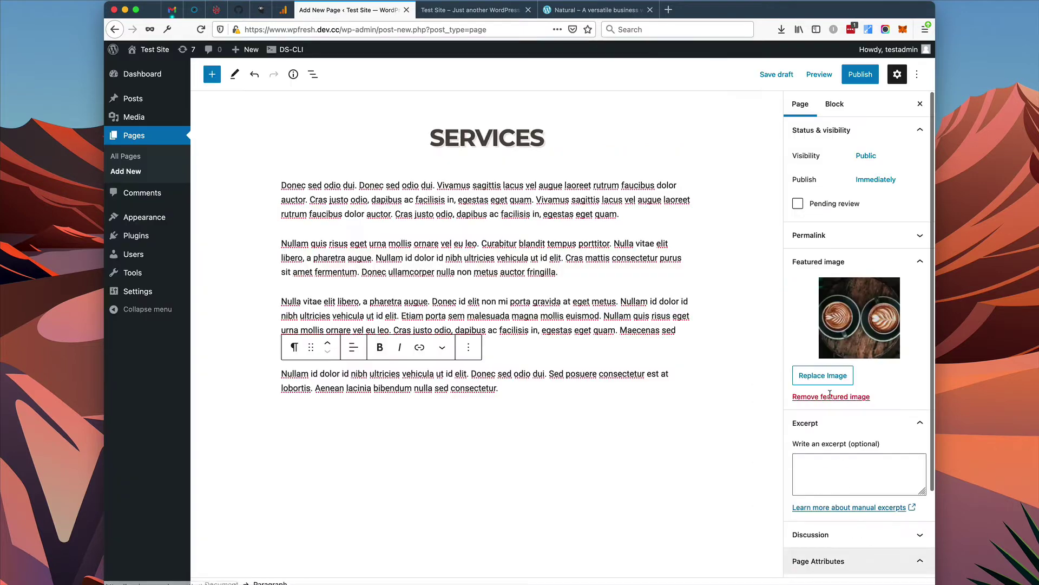
click(850, 74)
click(850, 74)
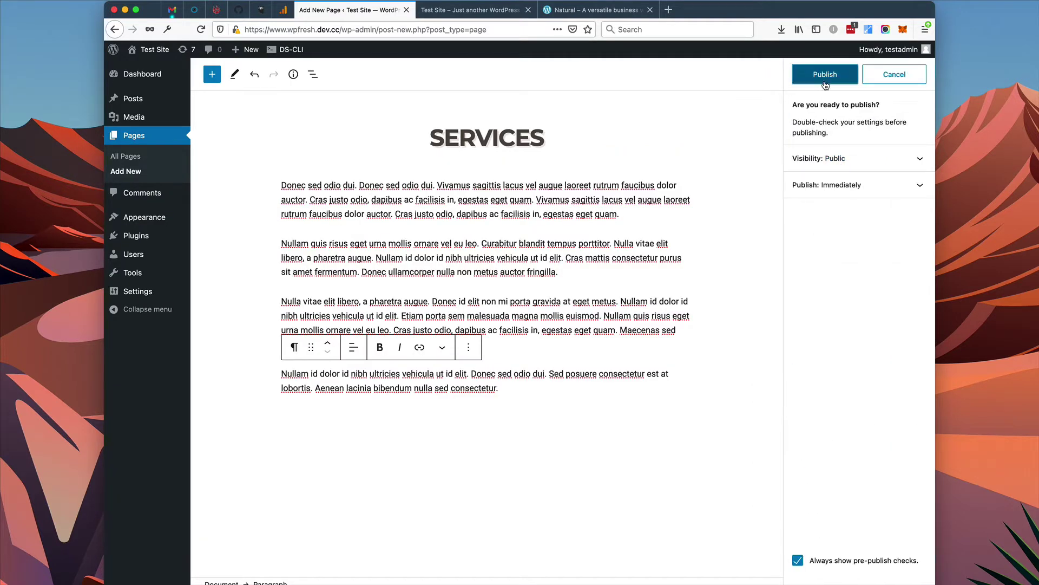
Add a new page titled "Contact" and paste the copied placeholder paragraphs as its body text.
click(135, 172)
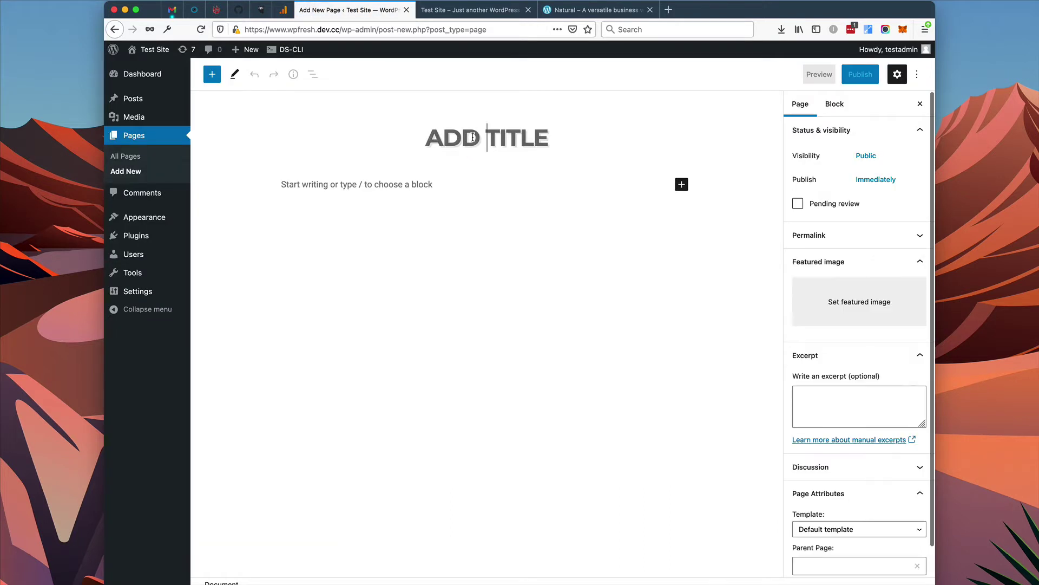
text(Contact)
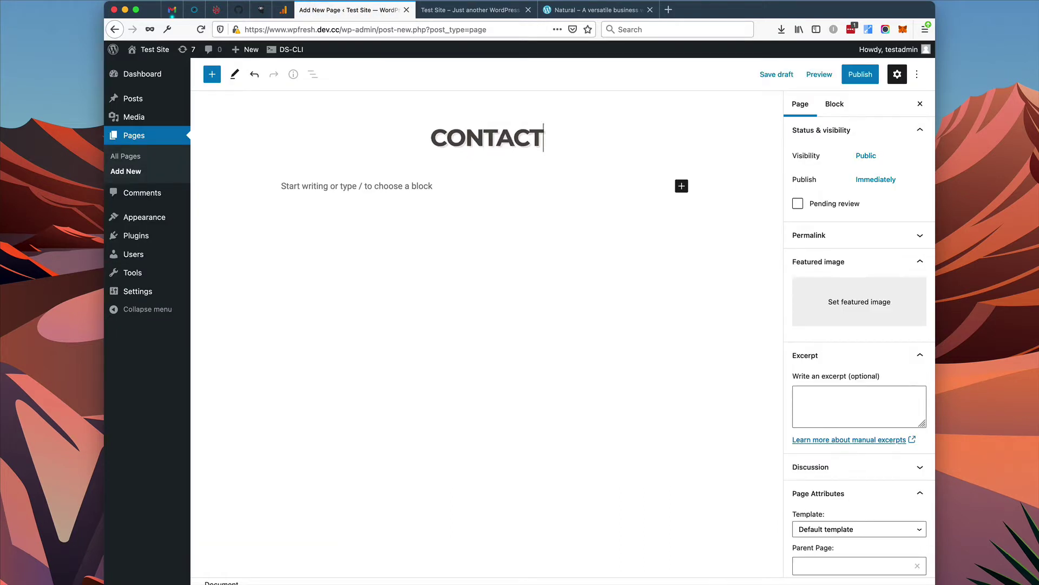
click(450, 182)
text(Donec sed odio dui. Donec sed odio dui. Vivamus sagittis lacus vel augue laoreet rutrum faucibus dolor auctor. Cras justo odio, dapibus ac facilisis in, egestas eget quam. Vivamus sagittis lacus vel augue laoreet rutrum faucibus dolor auctor. Cras justo odio, dapibus ac facilisis in, egestas eget quam.  Nullam quis risus eget urna mollis ornare vel eu leo. Curabitur blandit tempus porttitor. Nulla vitae elit libero, a pharetra augue. Nullam id dolor id nibh ultricies vehicula ut id elit. Cras mattis consectetur purus sit amet fermentum. Donec ullamcorper nulla non metus auctor fringilla.  Nulla vitae elit libero, a pharetra augue. Donec id elit non mi porta gravida at eget metus. Nullam id dolor id nibh ultricies vehicula ut id elit. Etiam porta sem malesuada magna mollis euismod. Nullam quis risus eget urna mollis ornare vel eu leo. Cras justo odio, dapibus ac facilisis in, egestas eget quam. Maecenas sed diam eget risus varius blandit sit amet non magna.  Nullam id dolor id nibh ultricies vehicula ut id elit. Donec sed odio dui. Sed posuere consectetur est at lobortis. Aenean lacinia bibendum nulla sed consectetur.)
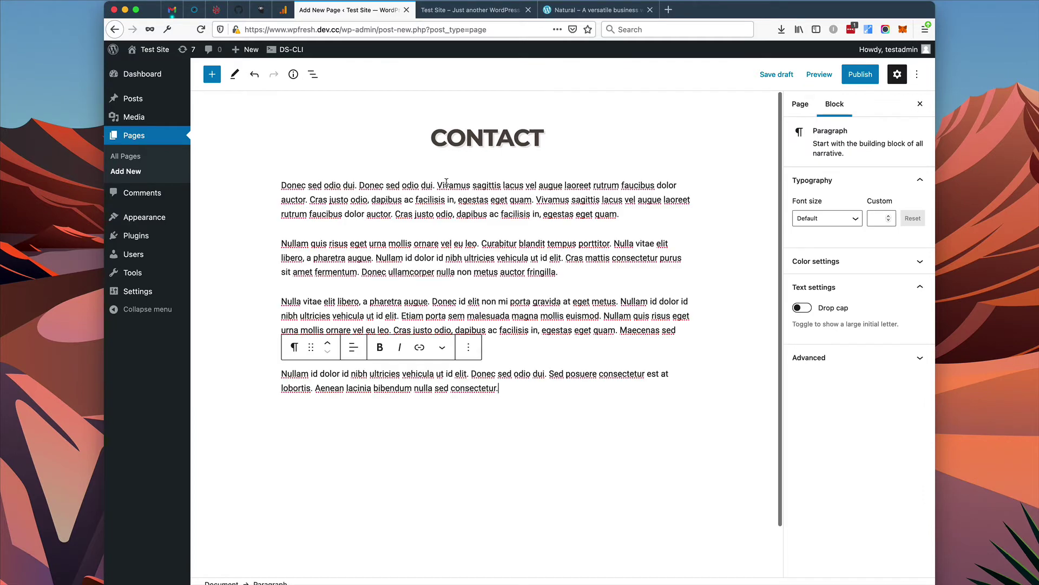
Set the barista photo natural-page-new-05-1.jpg from the media library as the Contact page's featured image and publish the page.
click(800, 103)
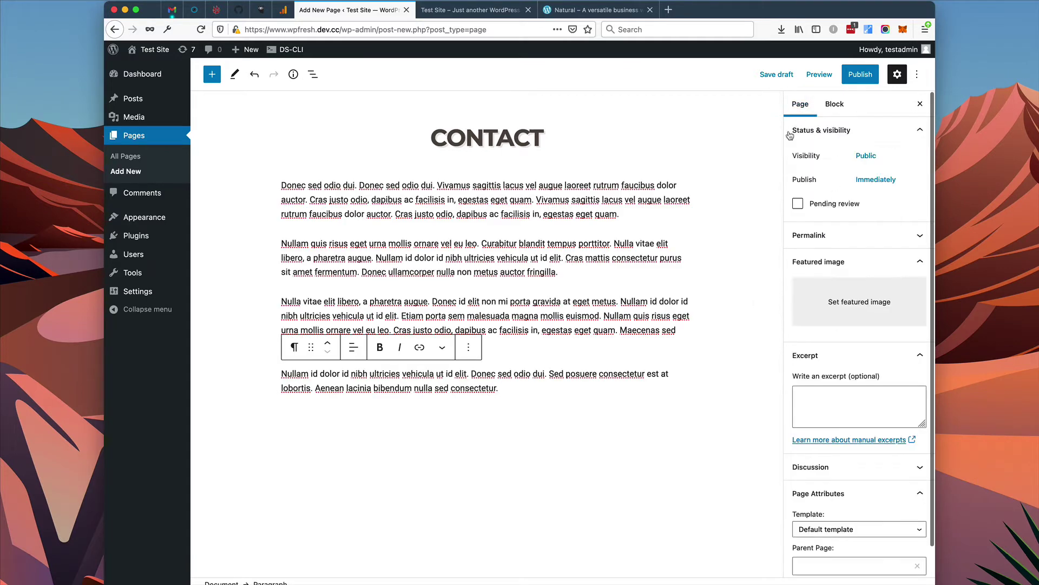
click(847, 297)
click(638, 260)
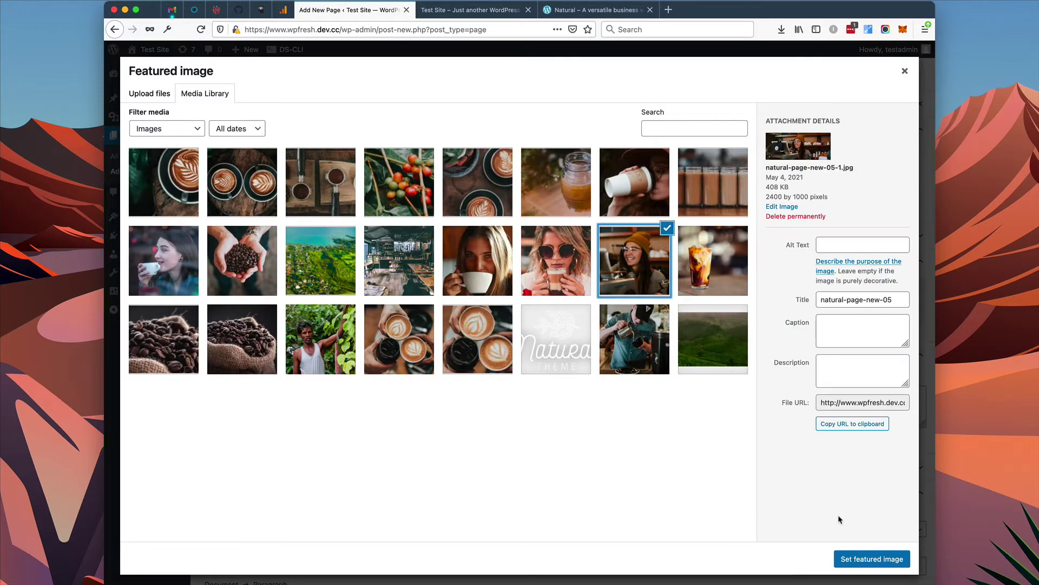
click(866, 568)
click(858, 74)
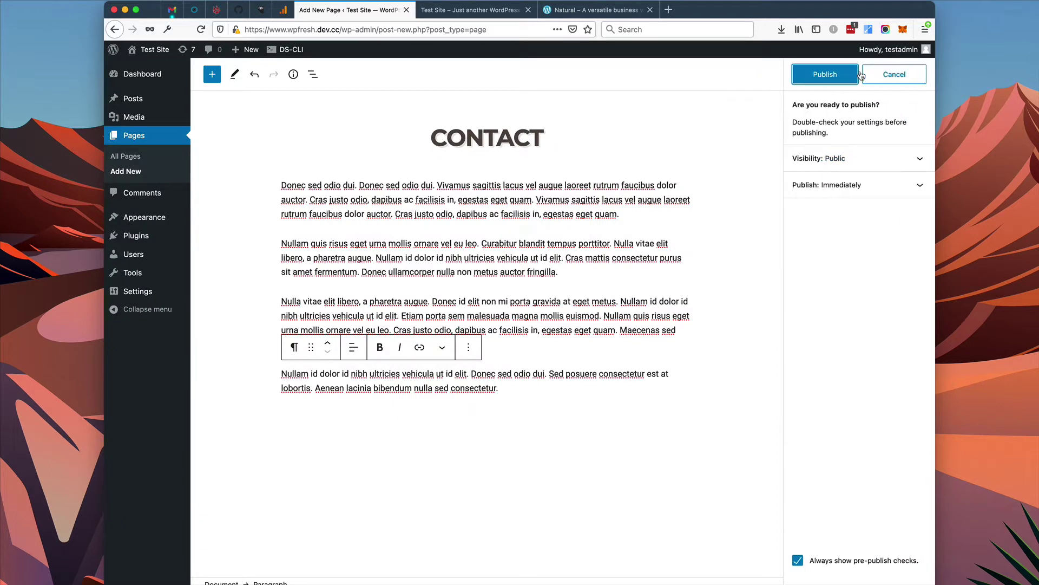
click(829, 76)
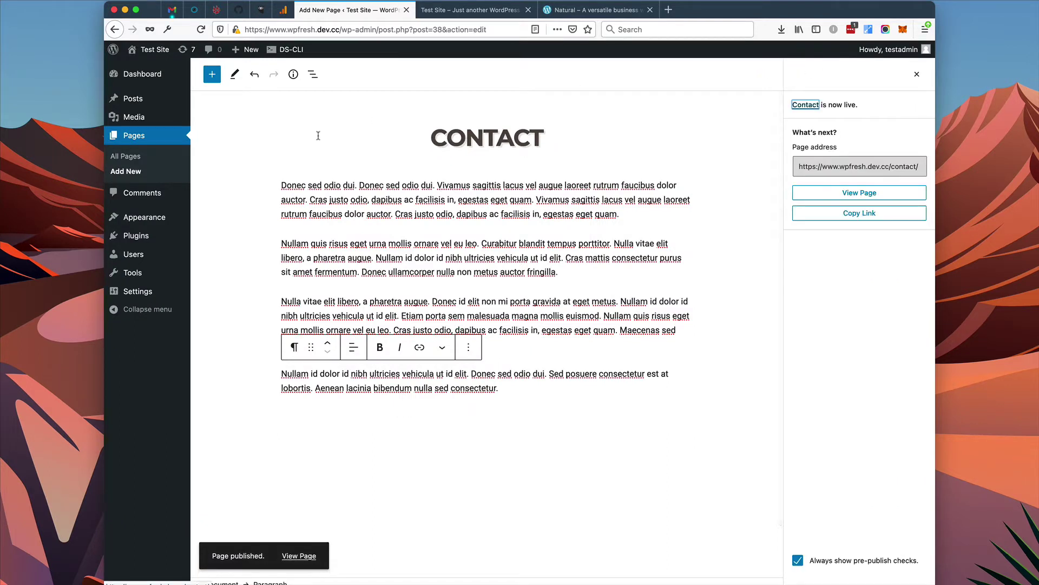
Add a new page titled "Blog" with no body content and publish it.
click(137, 172)
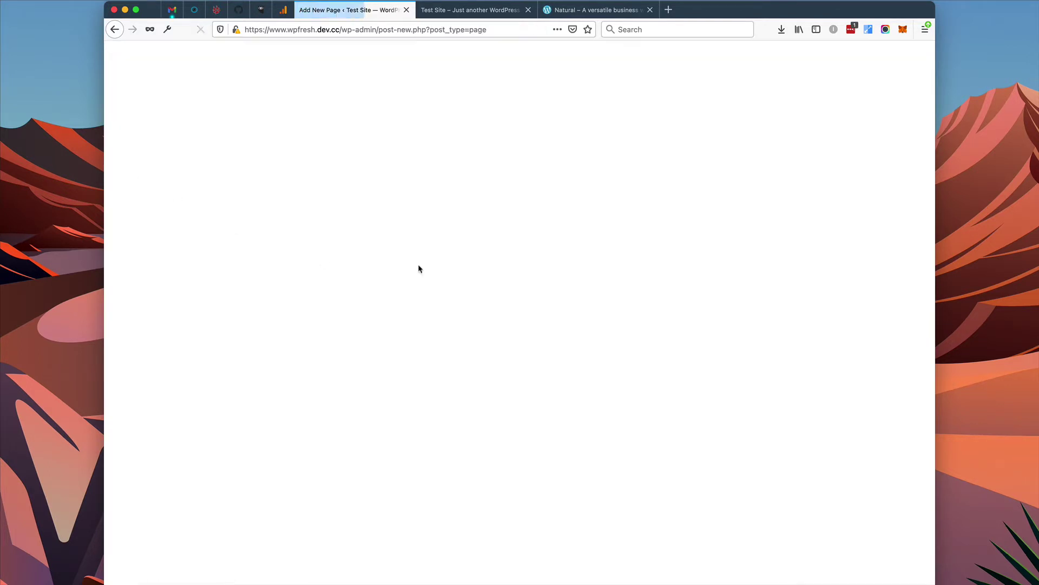
text(Blog)
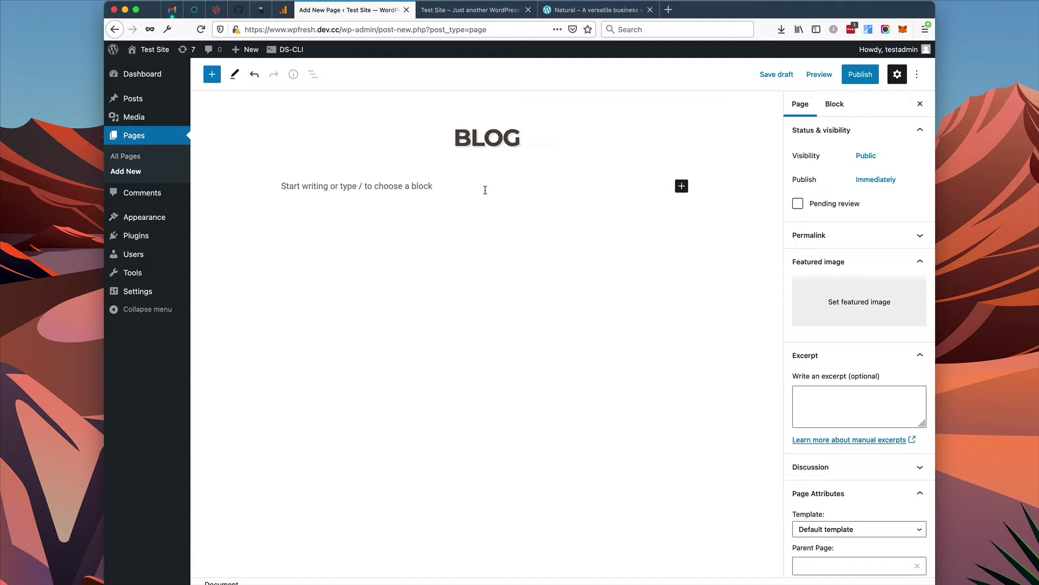
click(846, 76)
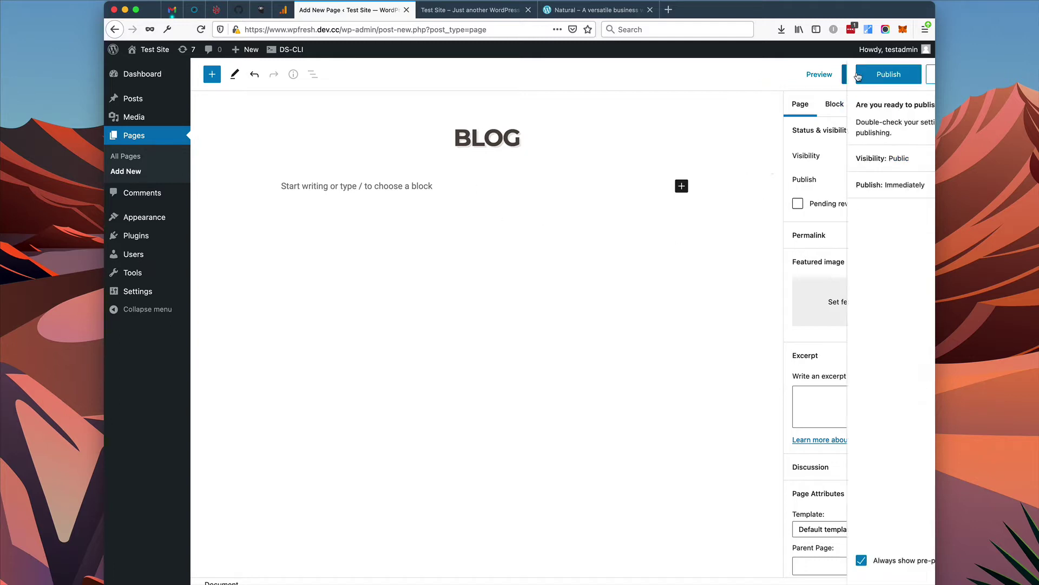
click(841, 80)
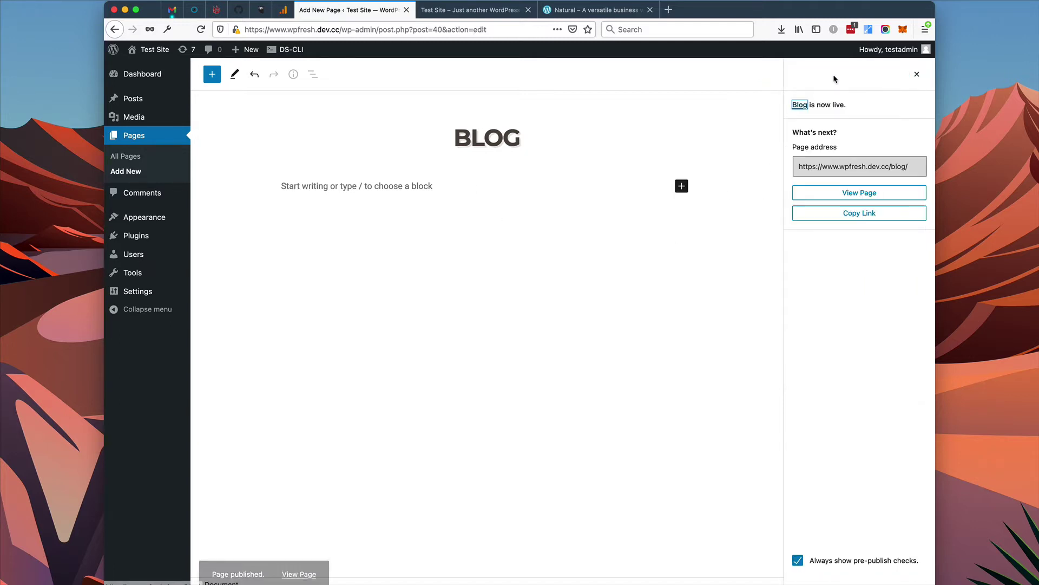
Move the Privacy Policy and Sample Page entries to the trash from the list of all pages.
click(127, 157)
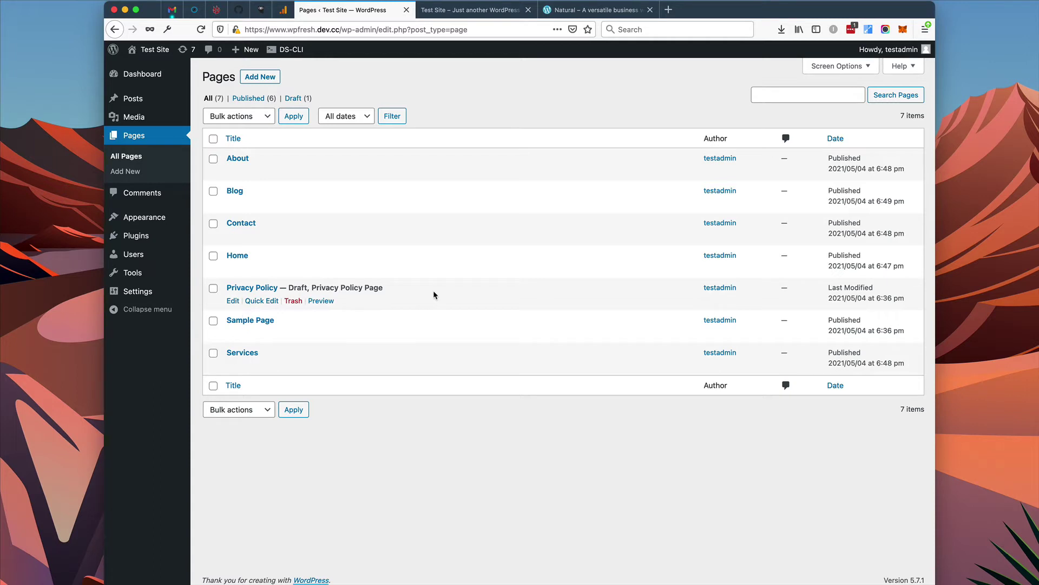
click(214, 321)
click(213, 288)
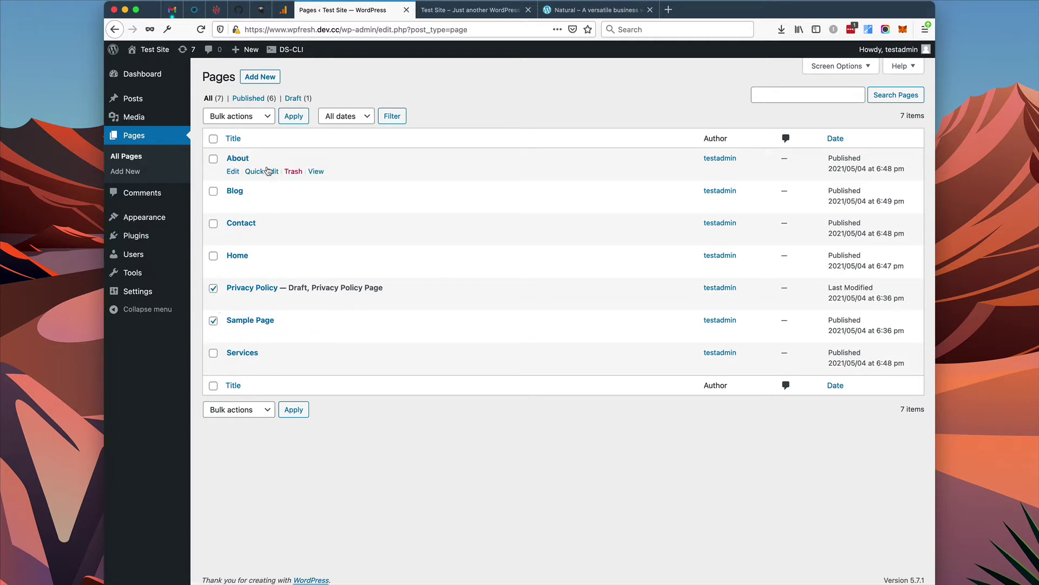
click(260, 123)
click(260, 133)
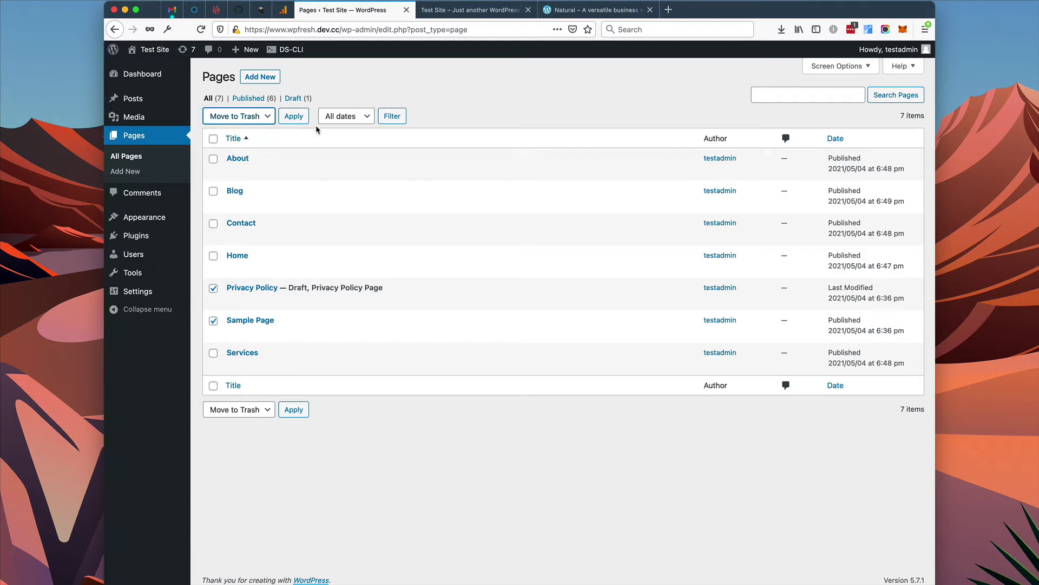
click(295, 117)
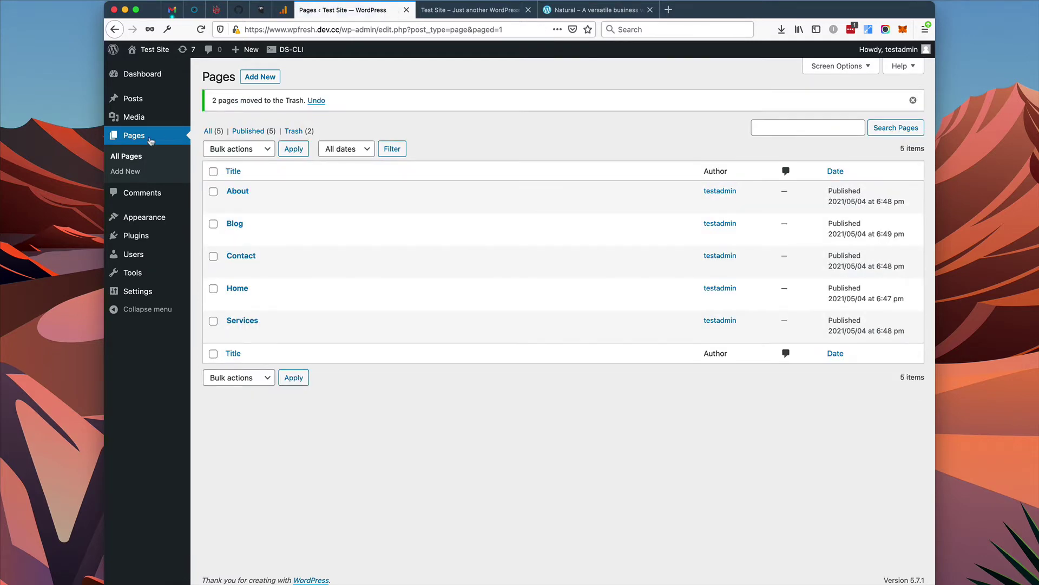
Reload the Test Site front page to check its navigation menu and compare it with the Natural theme demo.
click(468, 11)
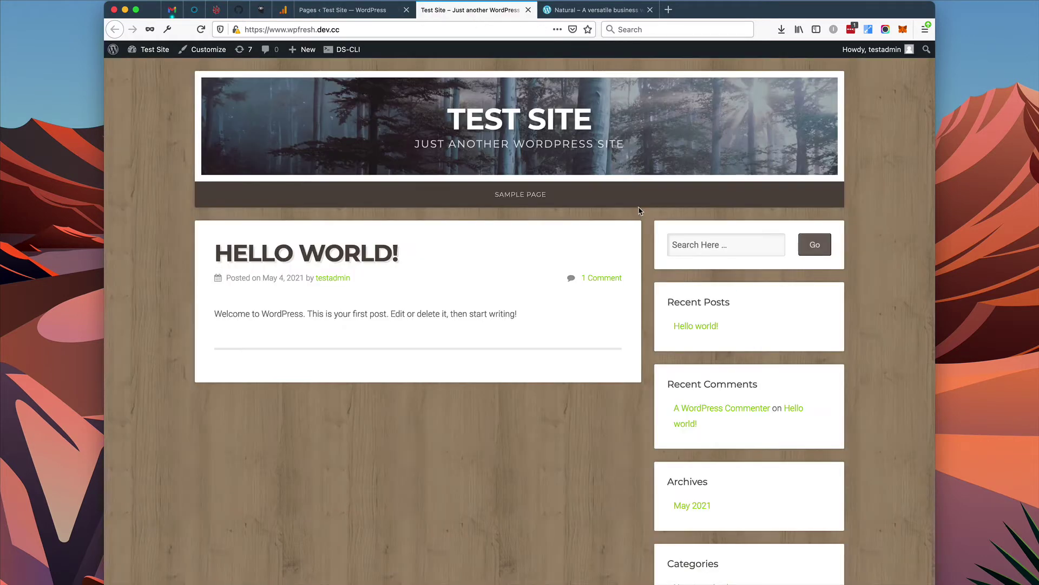
click(201, 29)
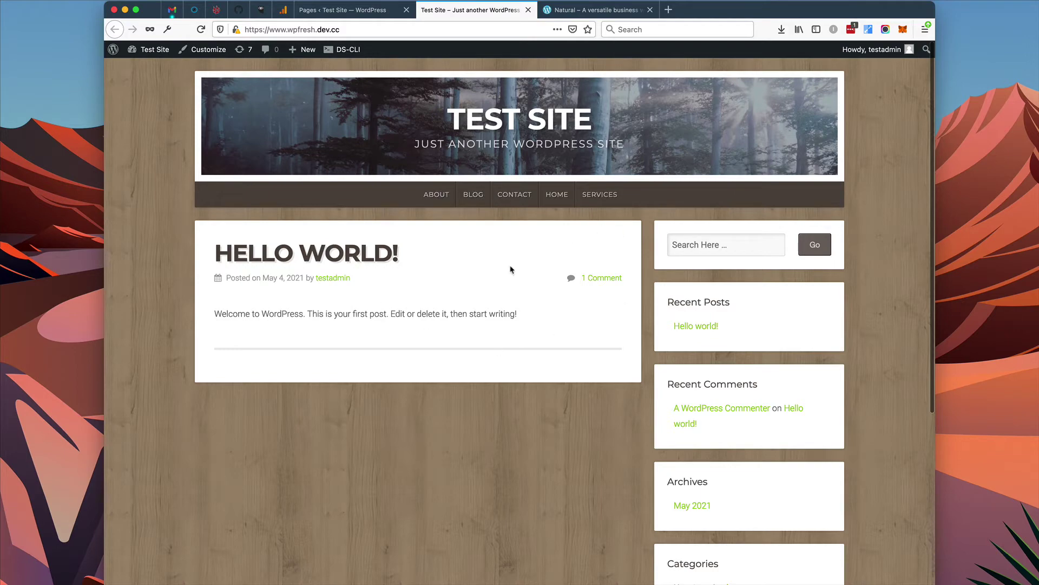
click(602, 17)
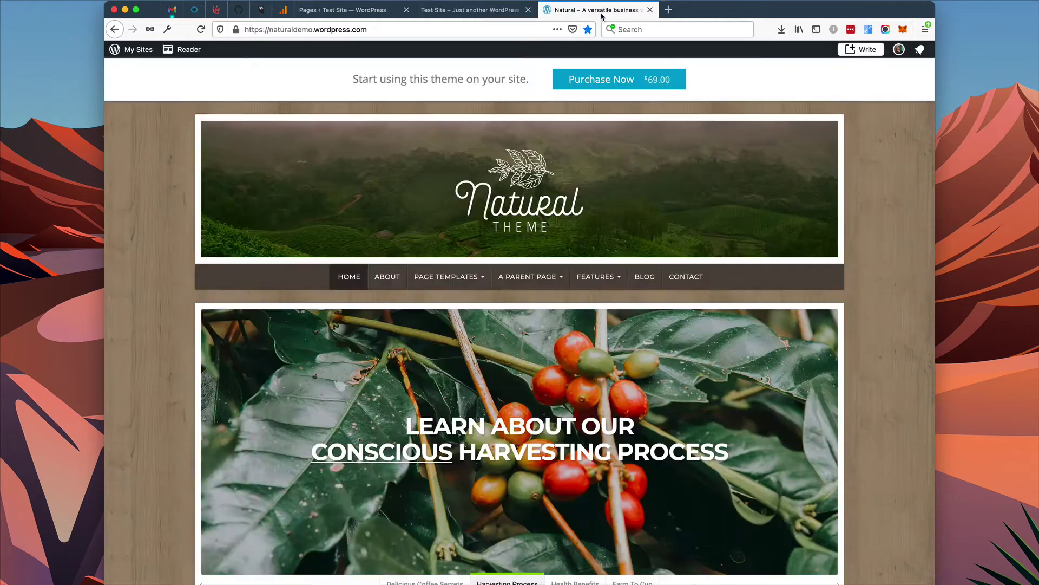
Add a new post titled "Where We Source Our Coffee Beans" in the Test Site admin and paste the copied placeholder paragraphs as its body.
click(375, 14)
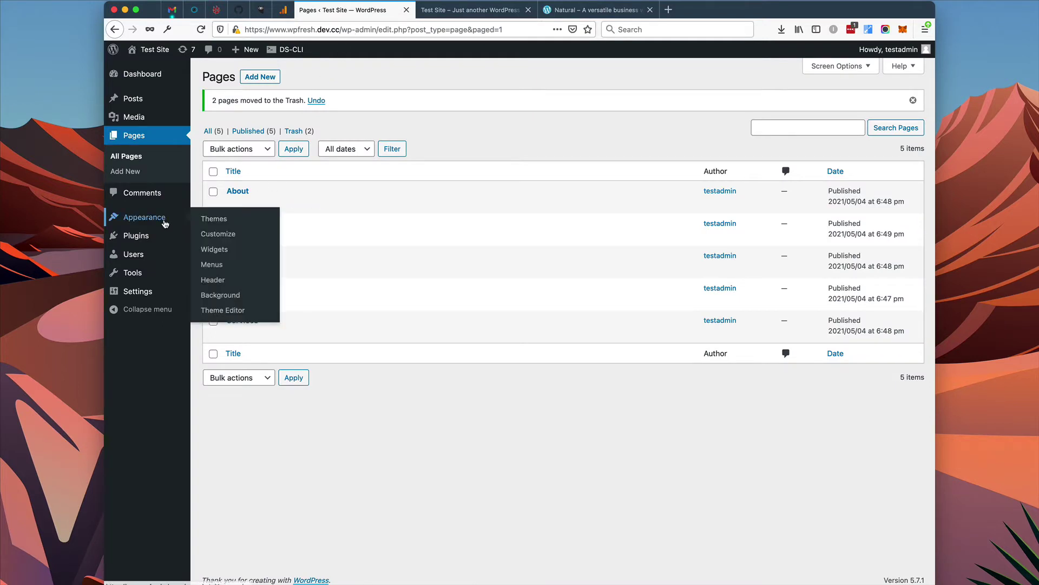
mouse_move(161, 101)
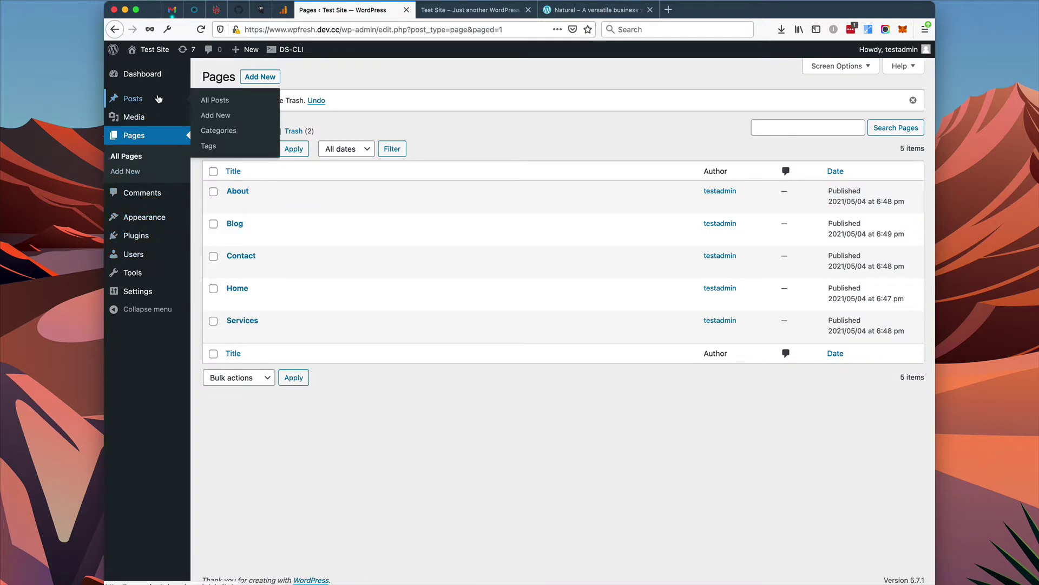
click(225, 116)
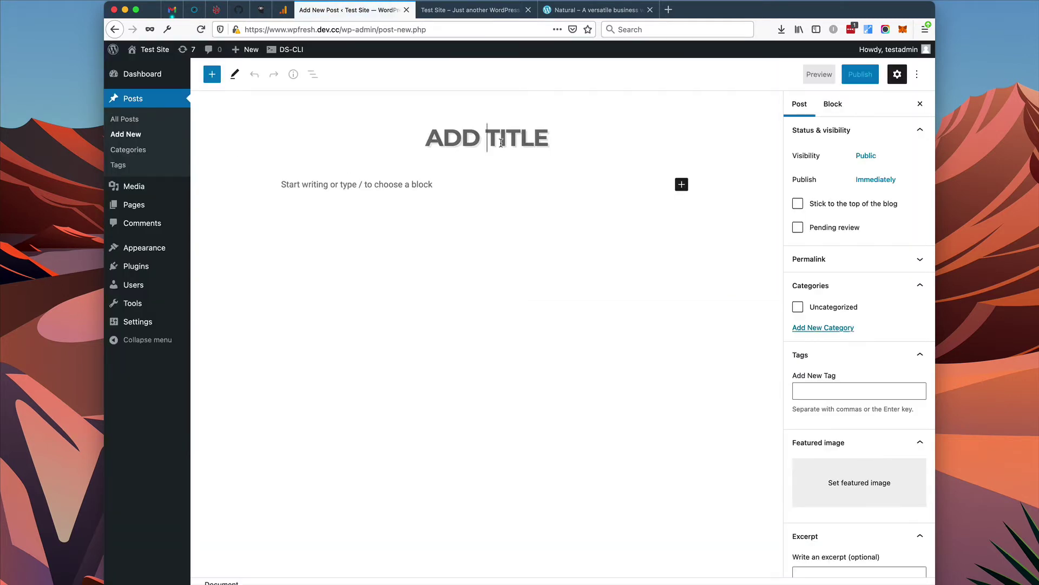
text(WH)
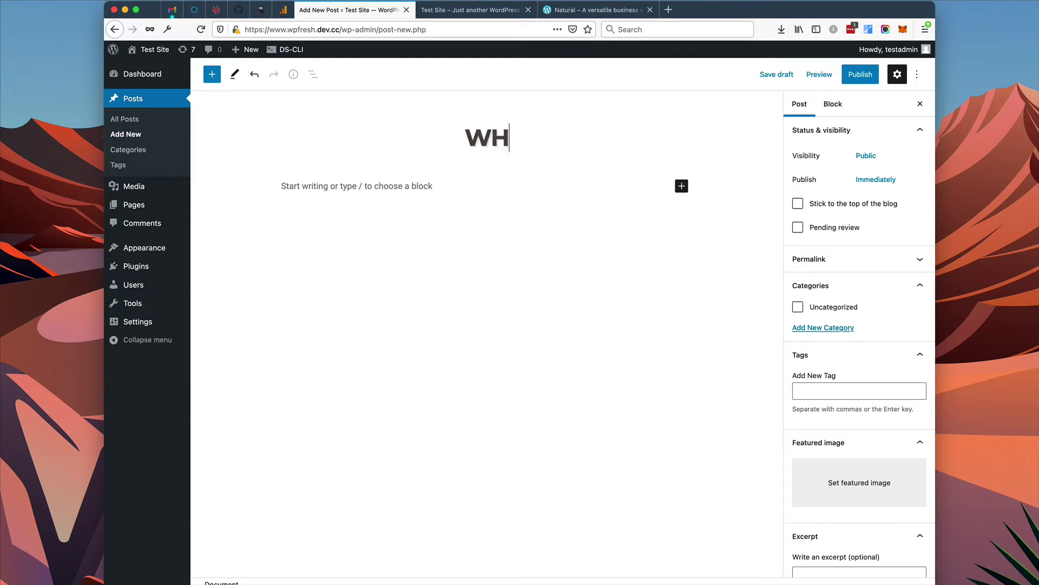
text(ERE WE SOURC)
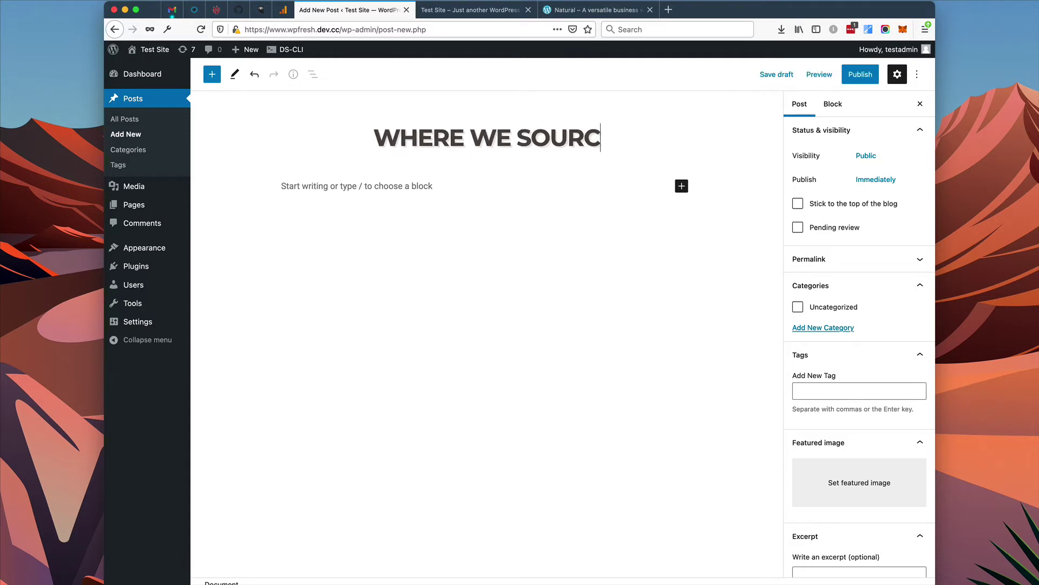
text(E OUR CO)
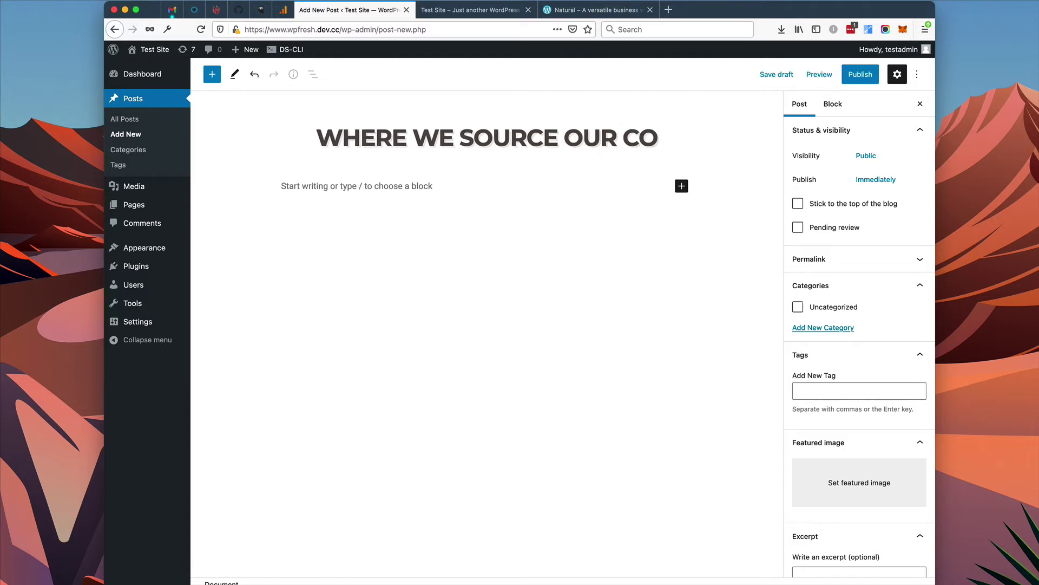
text(FFEE BEANS)
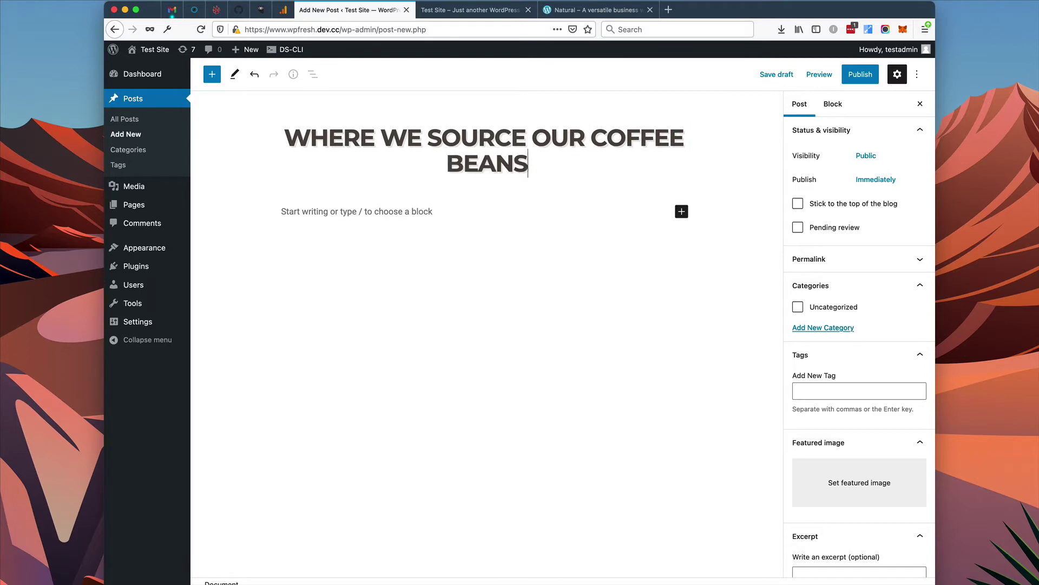
key(Return)
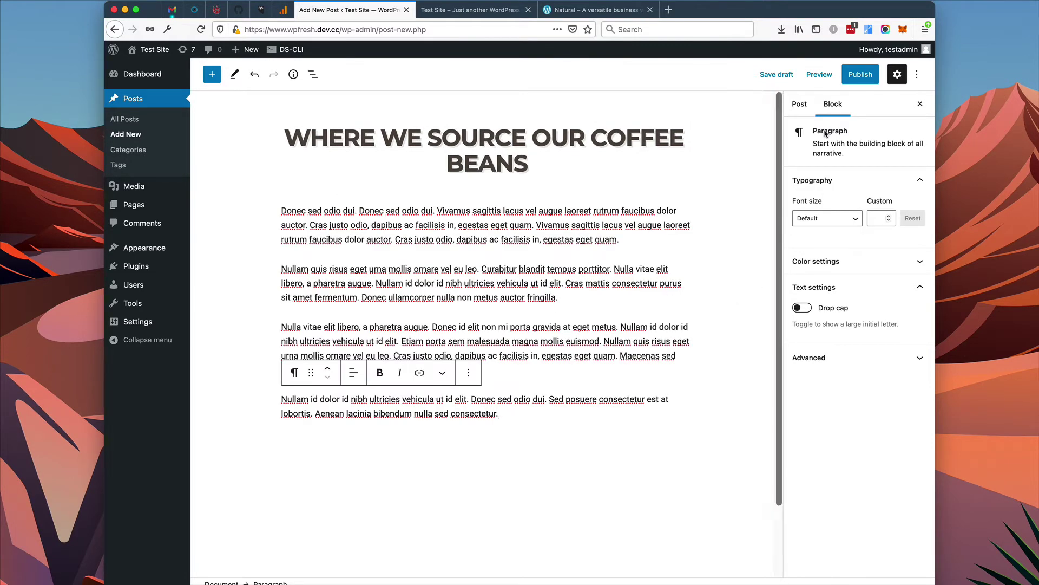
Set the coffee-cherry photo natural-slide-new-06-1.jpg from the media library as the coffee beans post's featured image.
click(800, 104)
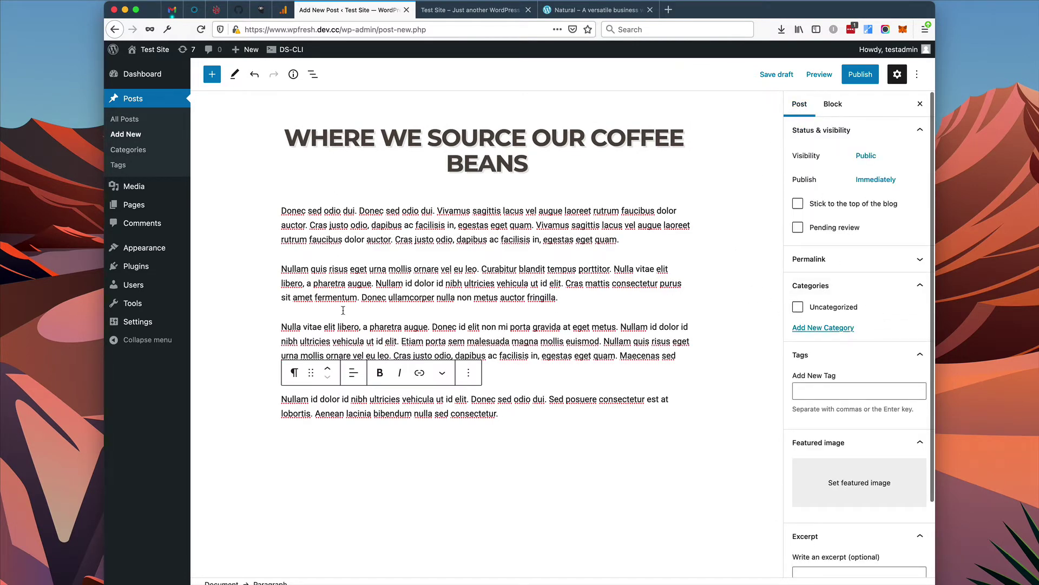
click(863, 482)
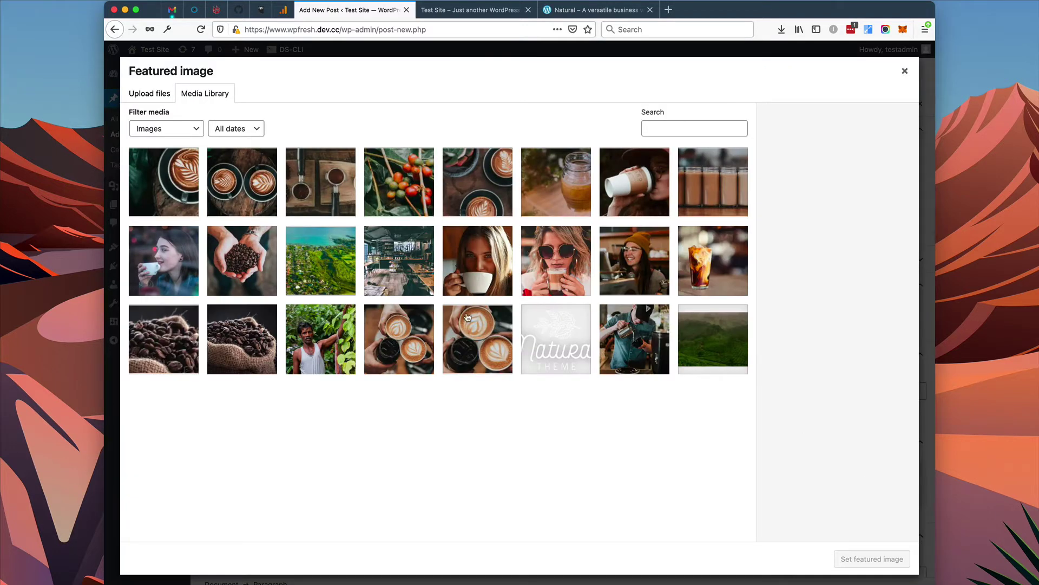
click(412, 187)
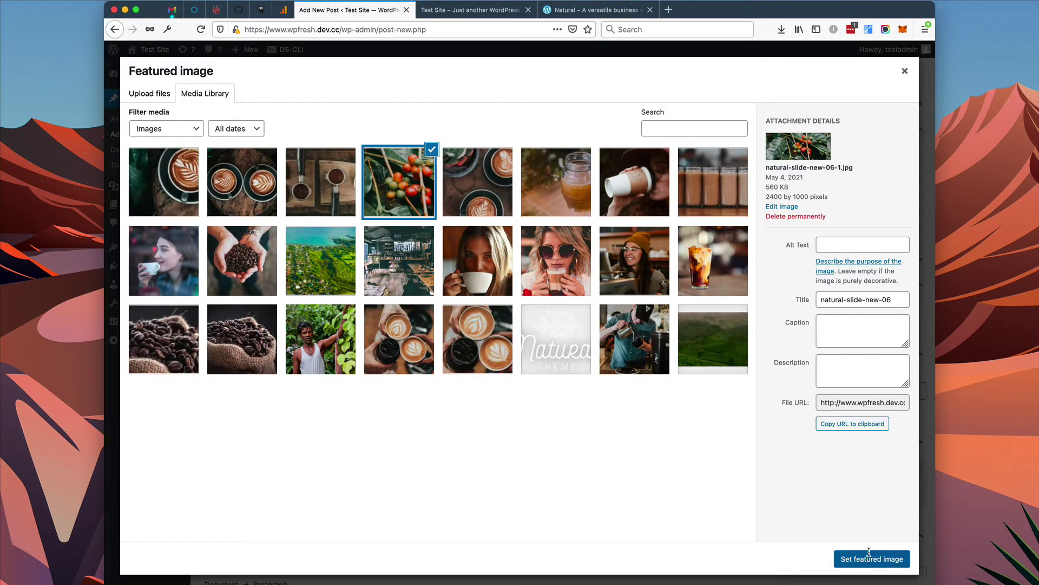
click(869, 555)
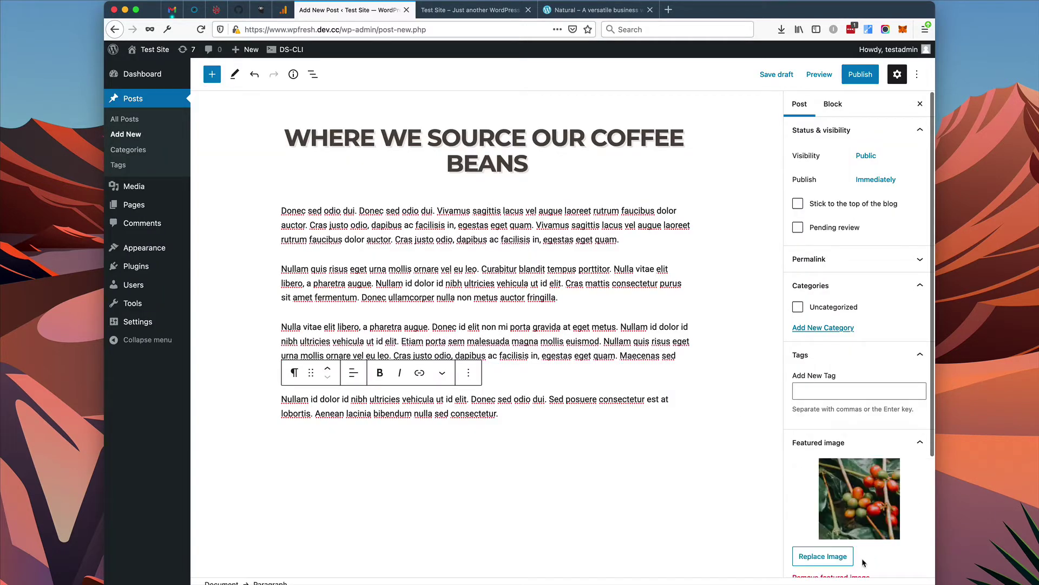
Create a new category named "Blog" and assign it to the coffee beans post.
click(838, 329)
click(818, 360)
text(Blog)
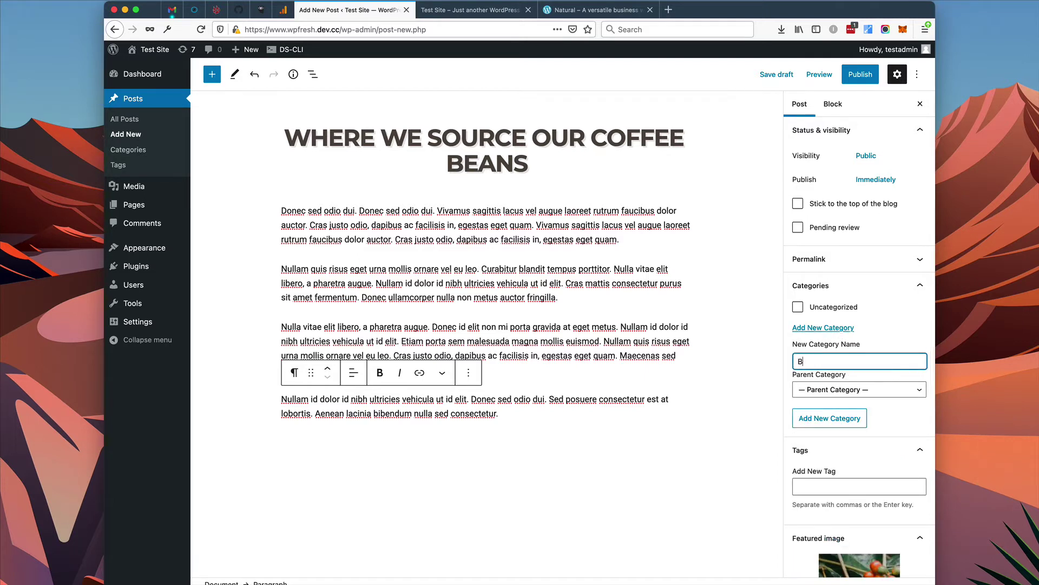
click(823, 419)
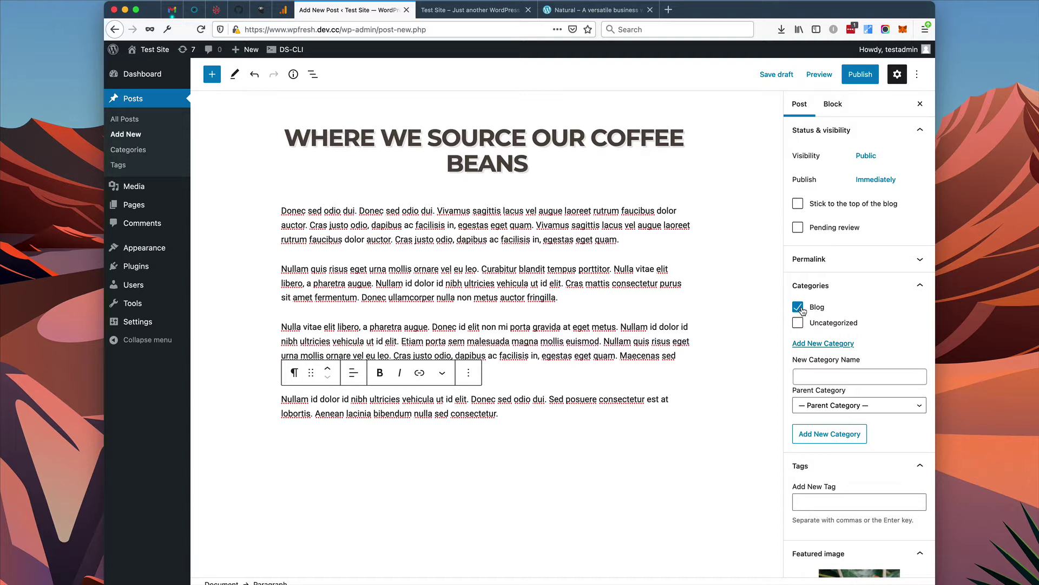
Add the tag "slider" to the coffee beans post and publish it.
scroll(834, 352, down, 3)
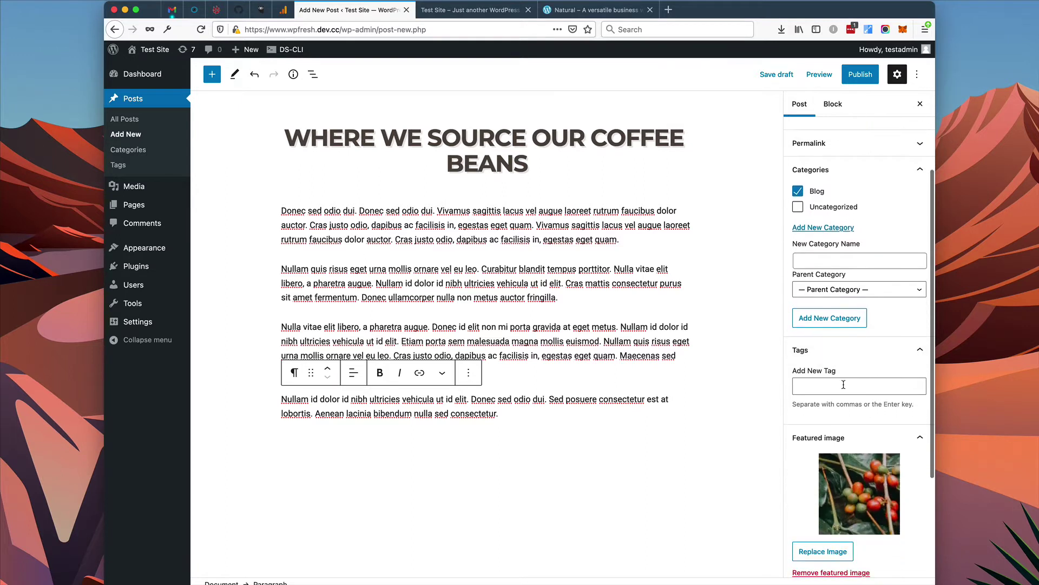
click(843, 386)
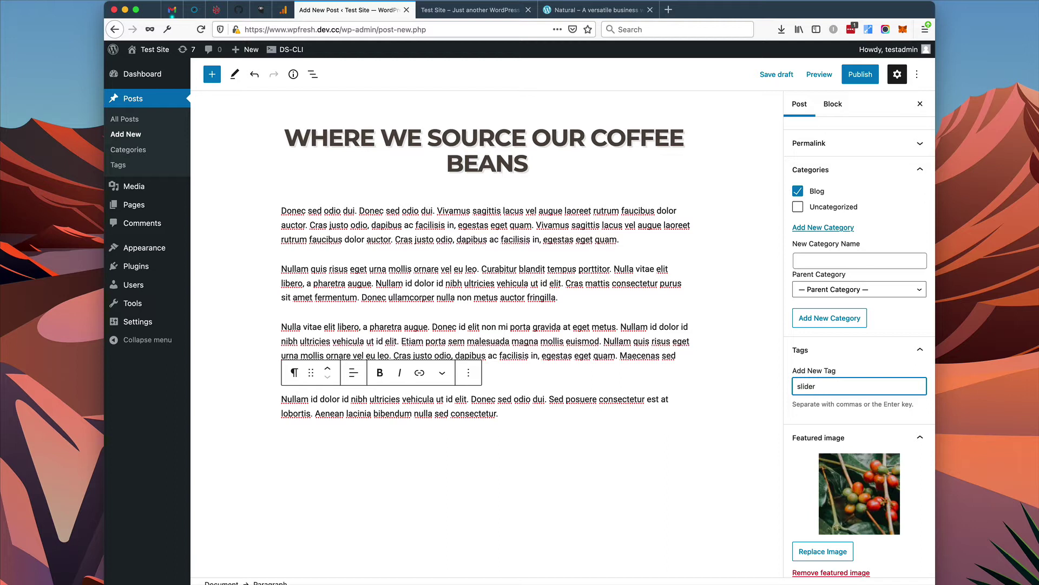
key(Return)
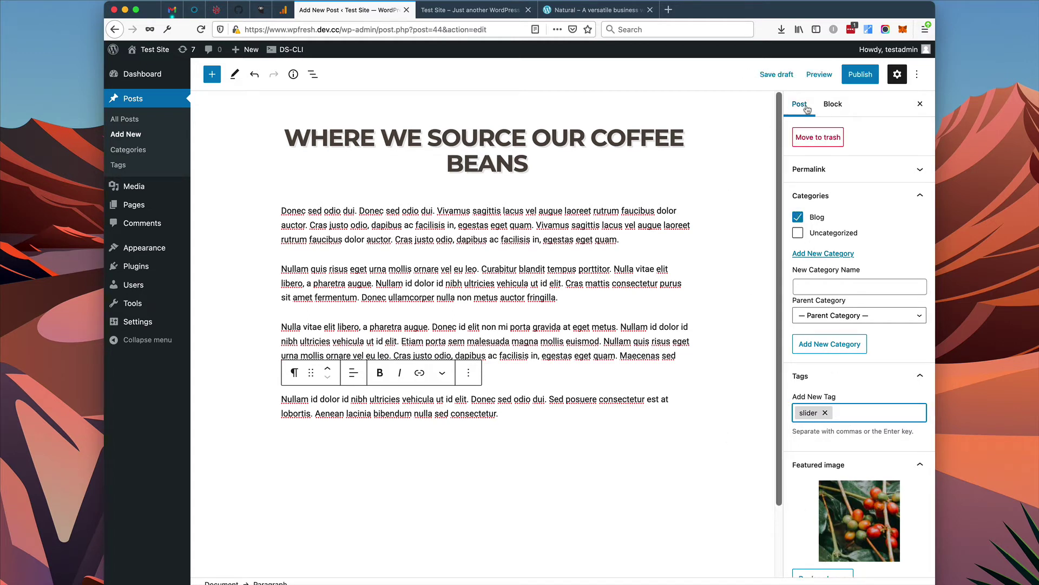
click(866, 76)
click(824, 73)
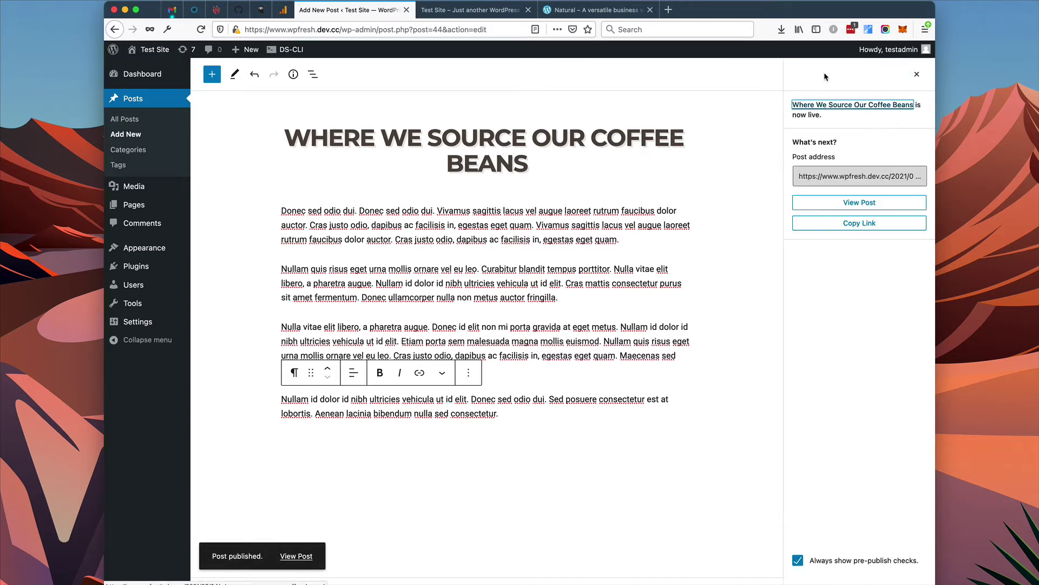
Add a new post titled "Our New Location Is Open" and paste the copied placeholder paragraphs as its body.
click(126, 134)
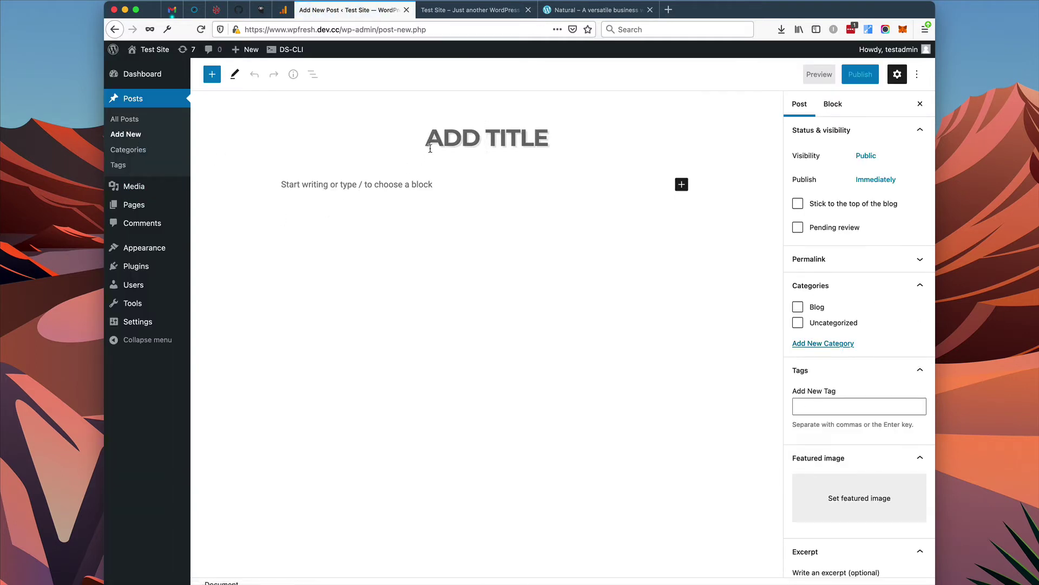
text(OUR NEW )
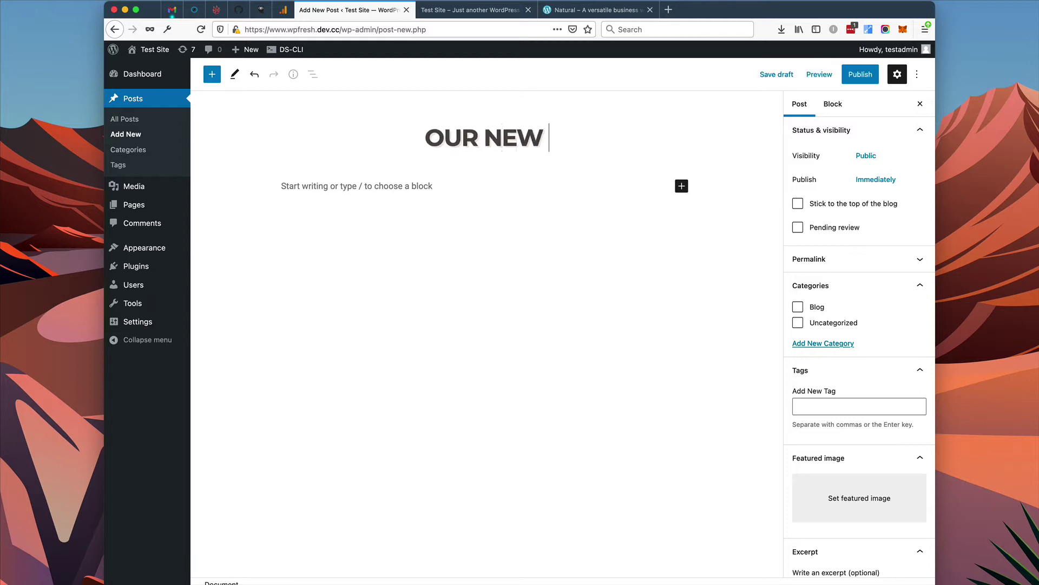
text(LOCATION IS OPEN)
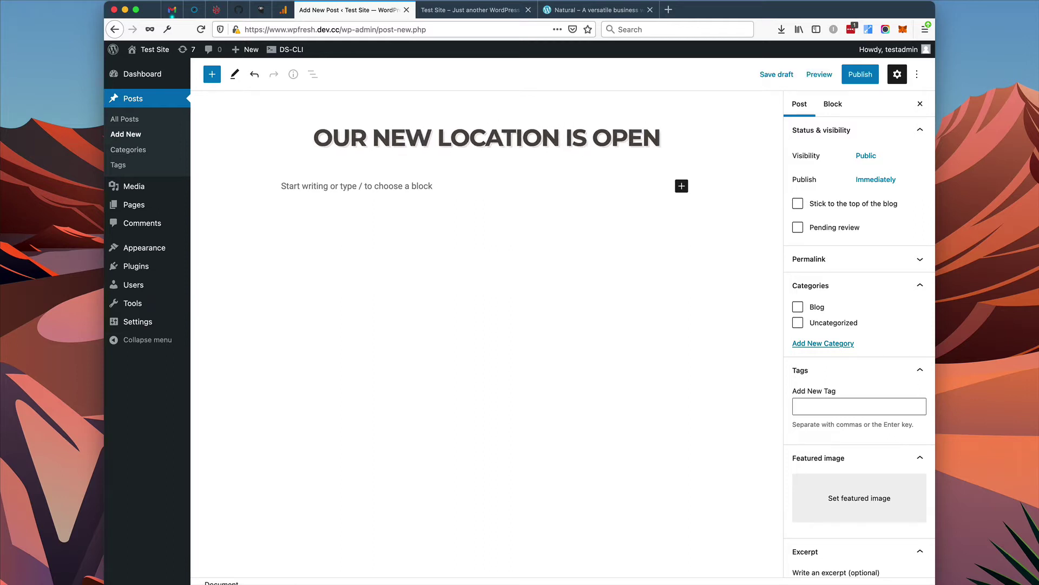
key(Return)
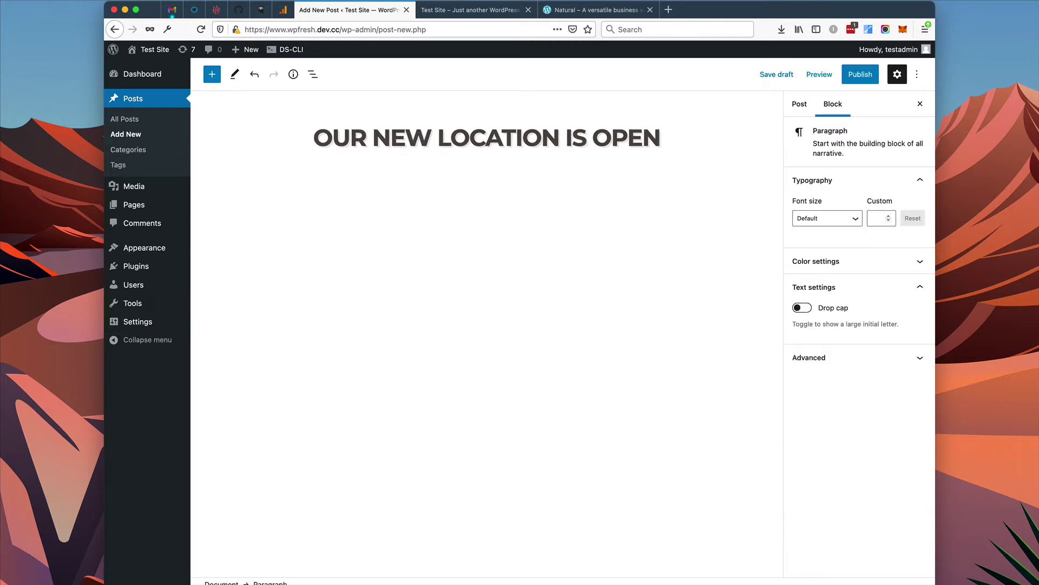
key(super+v)
Set the café interior photo natural-page-new-08-1.jpg from the media library as the new location post's featured image.
click(800, 104)
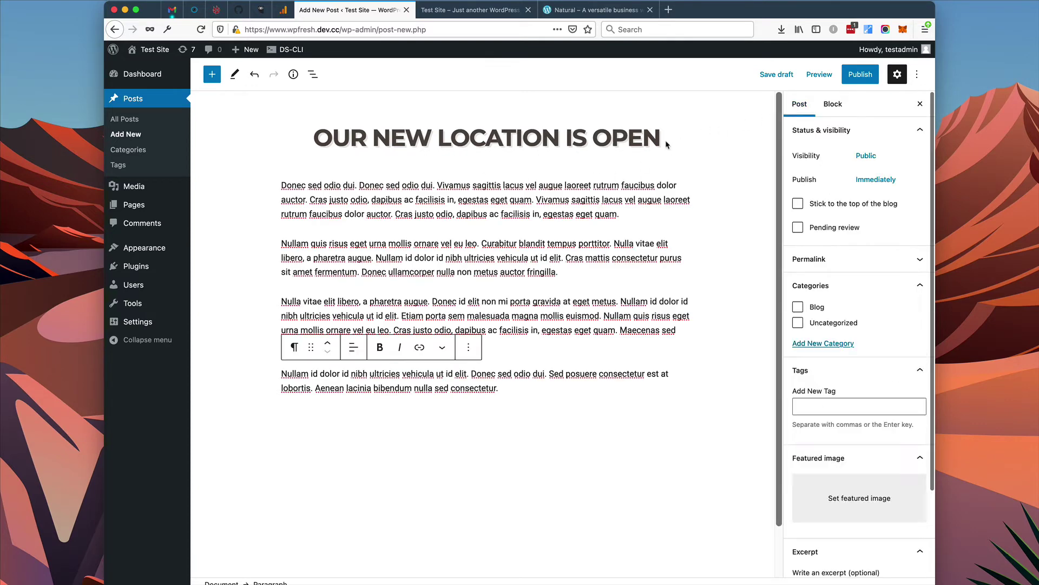
click(878, 494)
click(416, 279)
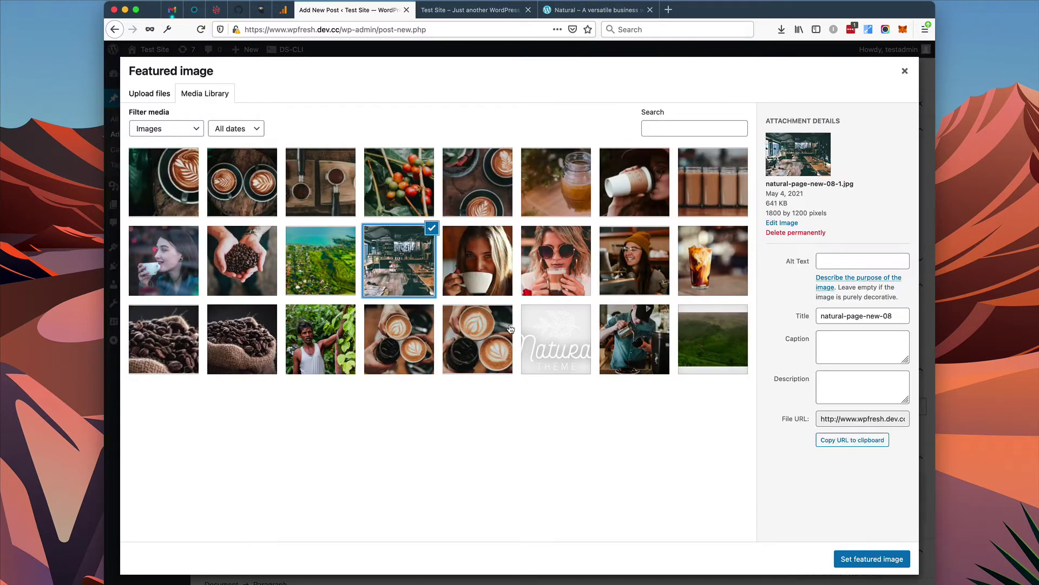
click(879, 558)
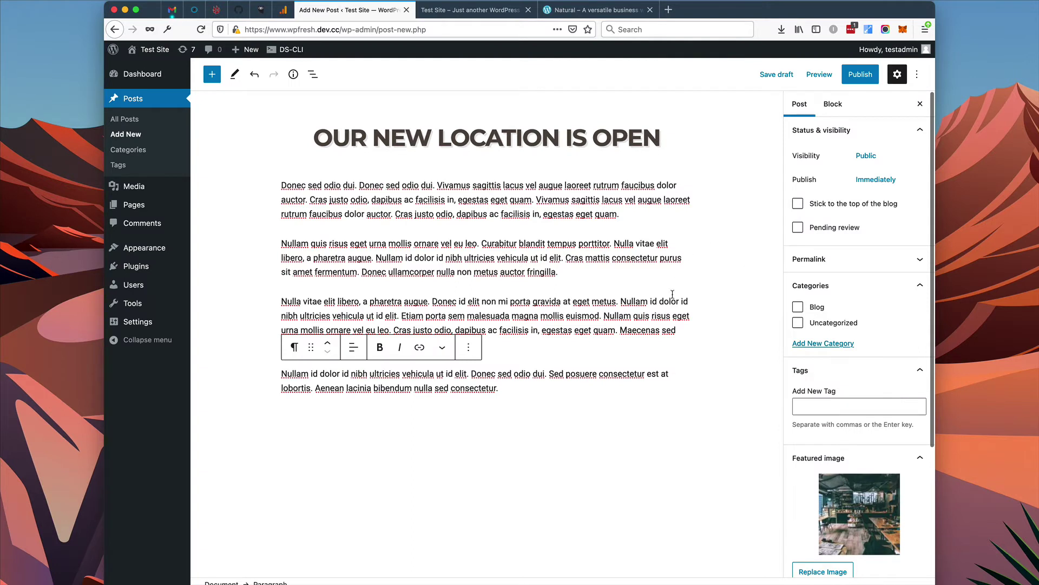
Assign the new location post to the Blog category and publish it.
click(799, 309)
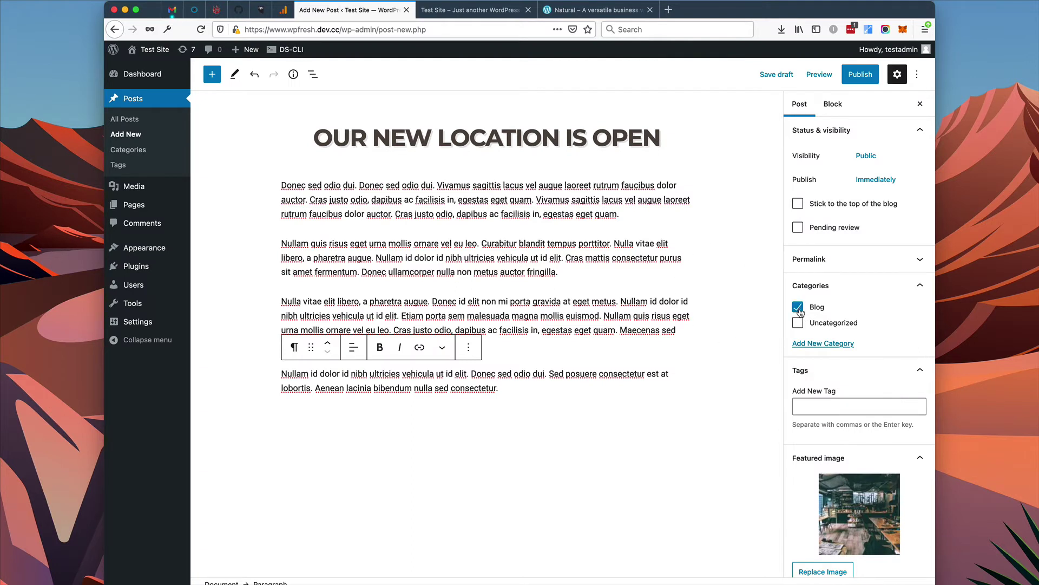
click(844, 410)
click(858, 75)
click(815, 76)
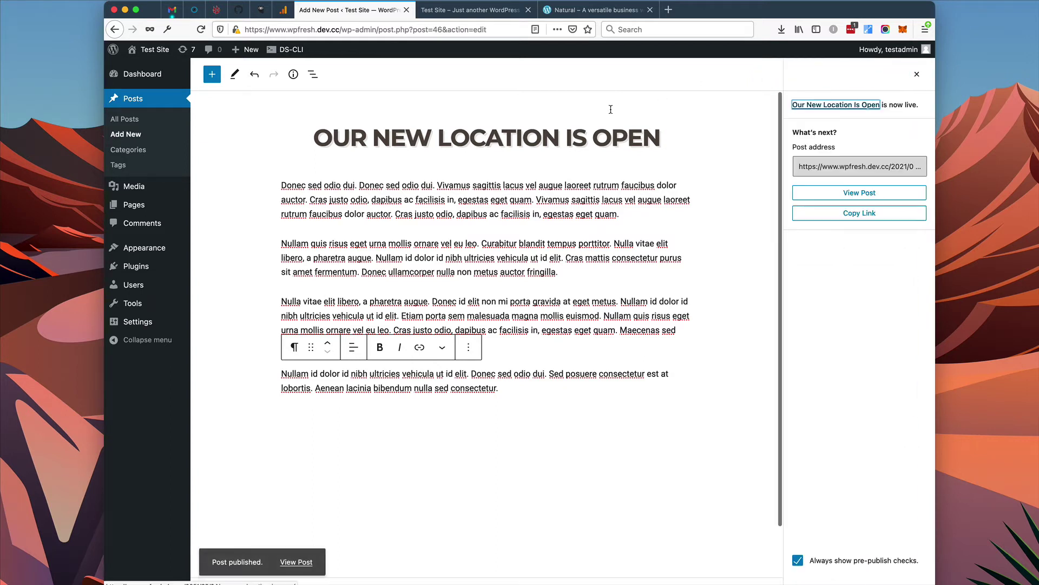
Add a new post titled "From Our Farm To Your Cup" and paste the copied placeholder paragraphs as its body.
click(144, 140)
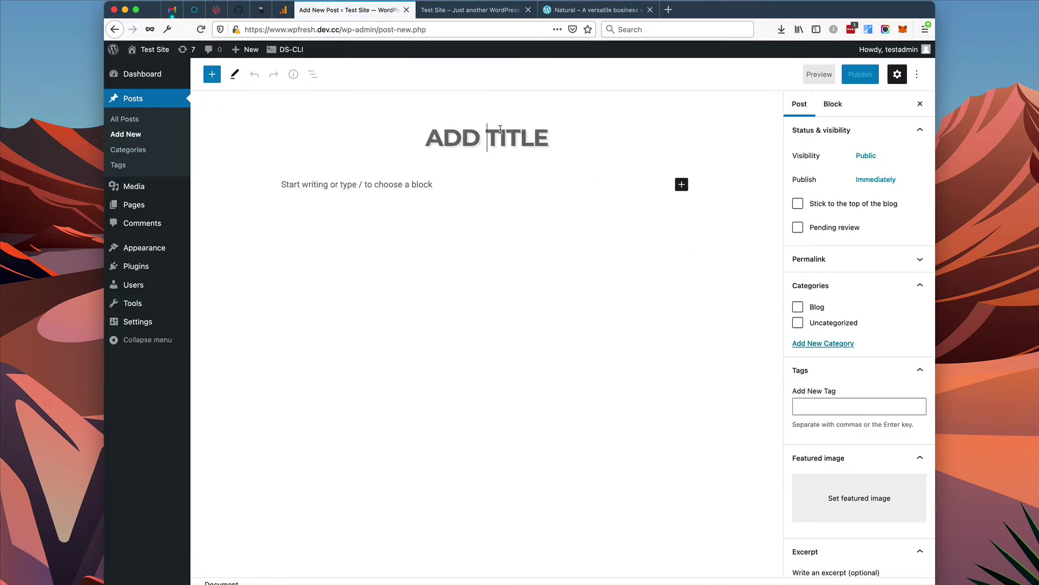
text(FROM OUR )
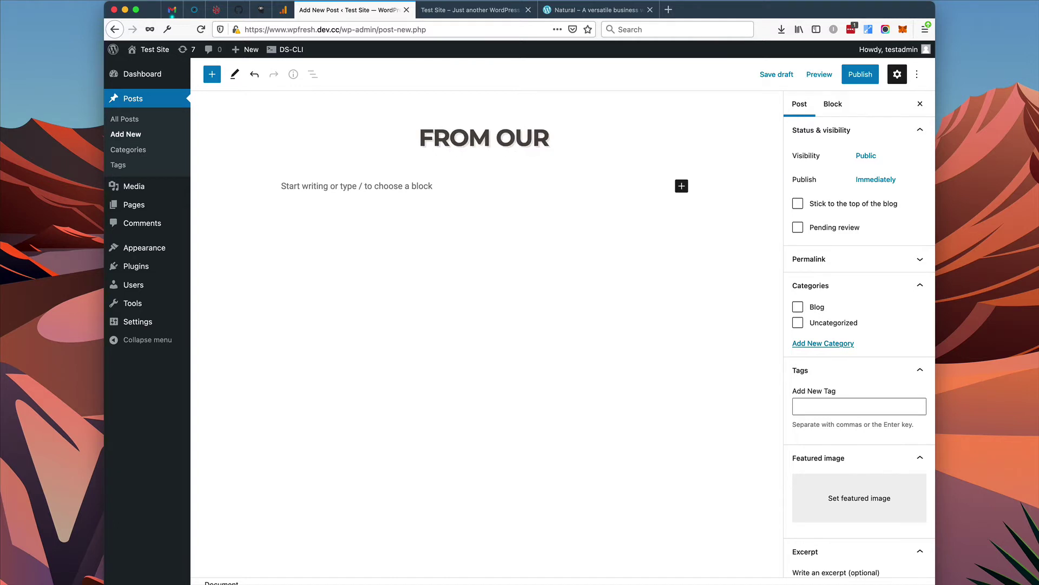
text(FARM TO YOU)
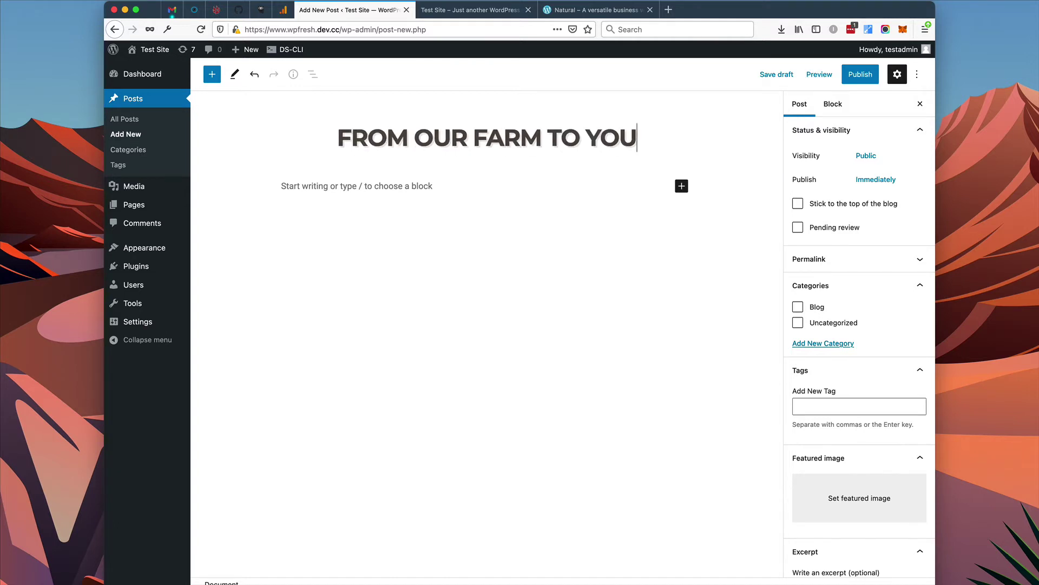
text(R CUP)
key(Return)
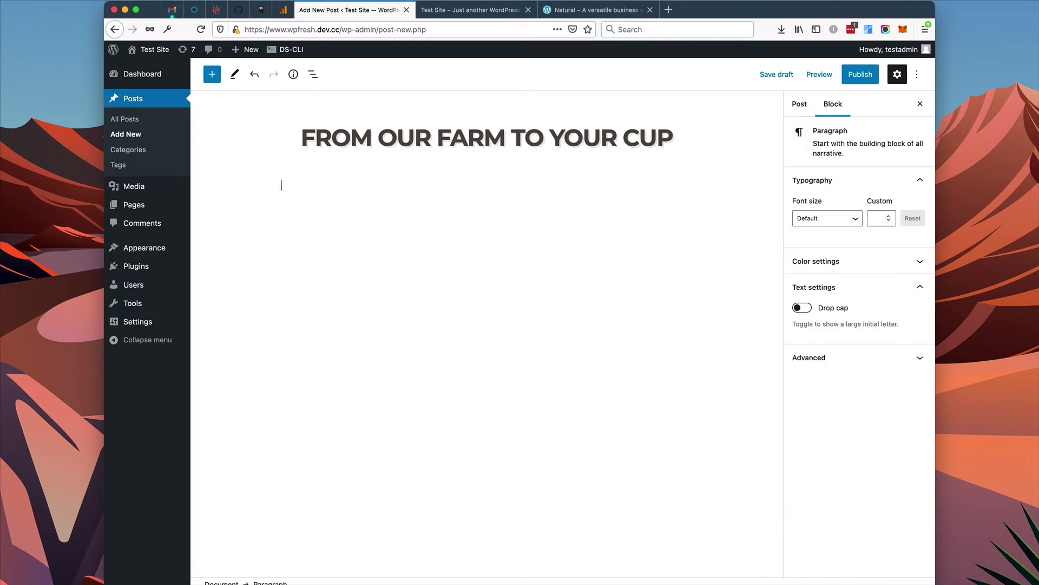
text(Donec sed odio dui. Donec sed odio dui. Vivamus sagittis lacus vel augue laoreet rutrum faucibus dolor auctor. Cras justo odio, dapibus ac facilisis in, egestas eget quam. Vivamus sagittis lacus vel augue laoreet rutrum faucibus dolor auctor. Cras justo odio, dapibus ac facilisis in, egestas eget quam.  Nullam quis risus eget urna mollis ornare vel eu leo. Curabitur blandit tempus porttitor. Nulla vitae elit libero, a pharetra augue. Nullam id dolor id nibh ultricies vehicula ut id elit. Cras mattis consectetur purus sit amet fermentum. Donec ullamcorper nulla non metus auctor fringilla.  Nulla vitae elit libero, a pharetra augue. Donec id elit non mi porta gravida at eget metus. Nullam id dolor id nibh ultricies vehicula ut id elit. Etiam porta sem malesuada magna mollis euismod. Nullam quis risus eget urna mollis ornare vel eu leo. Cras justo odio, dapibus ac facilisis in, egestas eget quam. Maecenas sed diam eget risus varius blandit sit amet non magna.  Nullam id dolor id nibh ultricies vehicula ut id elit. Donec sed odio dui. Sed posuere consectetur est at lobortis. Aenean lacinia bibendum nulla sed consectetur.)
Assign the farm-to-cup post to the Blog category and add the tag "slider".
click(800, 103)
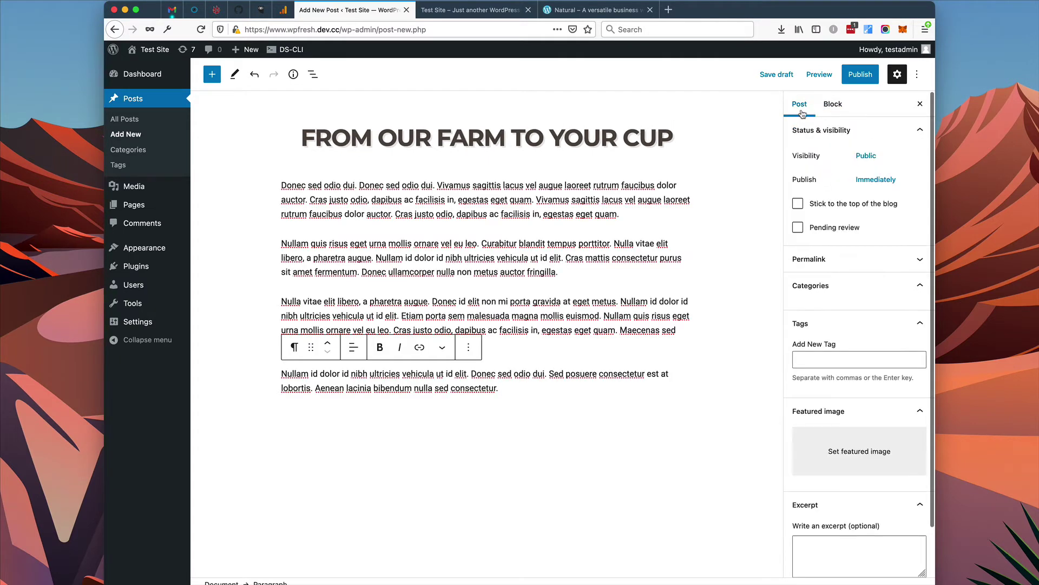
click(800, 308)
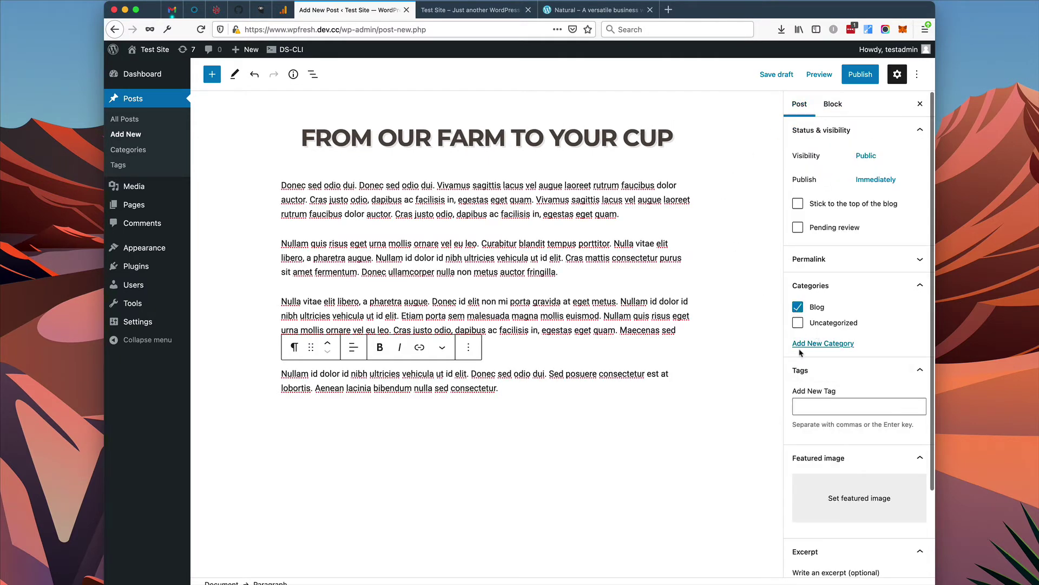
scroll(799, 307, down, 2)
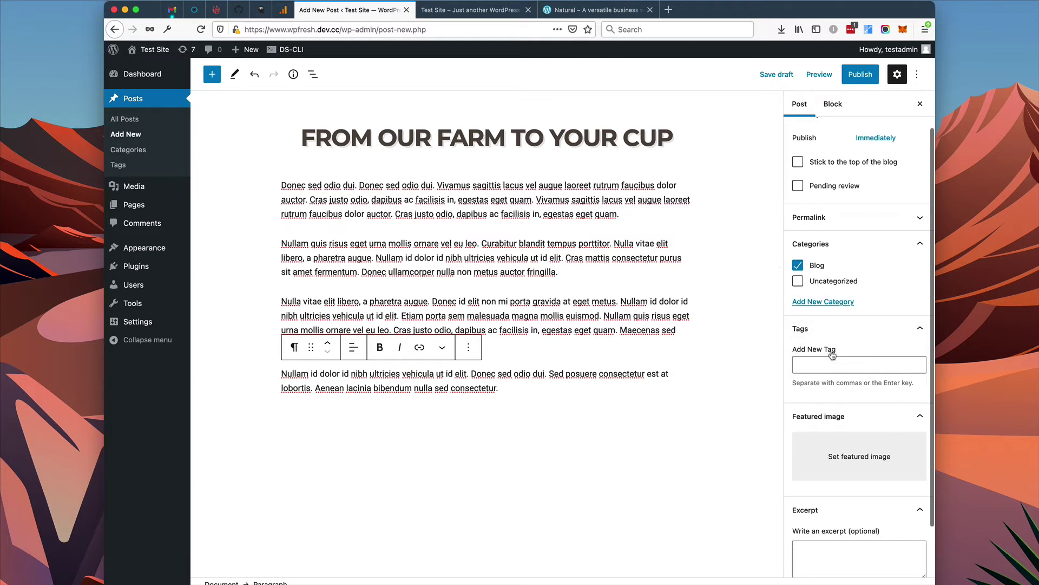
click(833, 356)
text(sl)
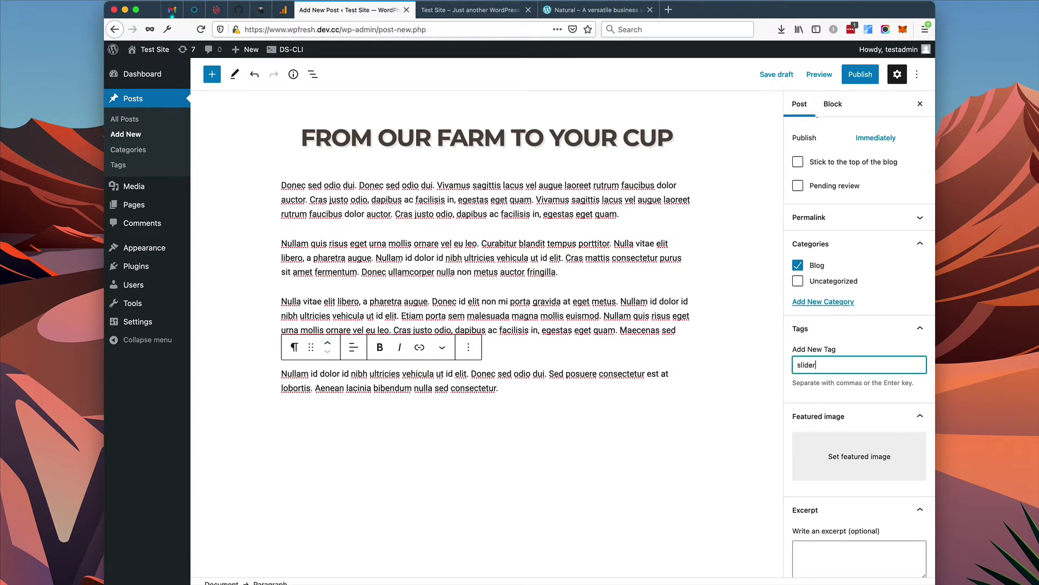
text(ider)
key(Return)
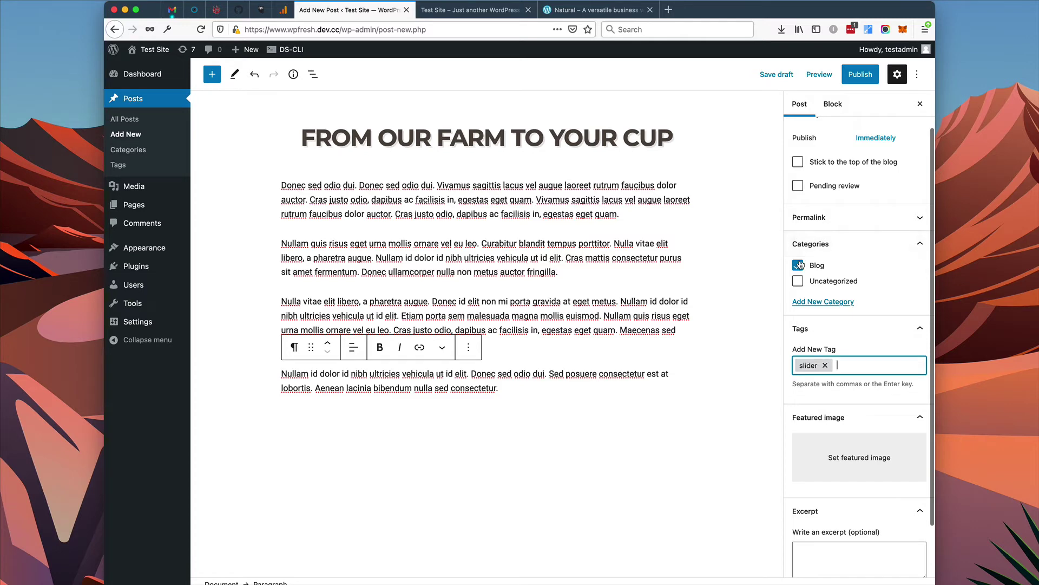
Set the photo of a person drinking from a white takeaway cup as the post's featured image and publish the post.
click(866, 452)
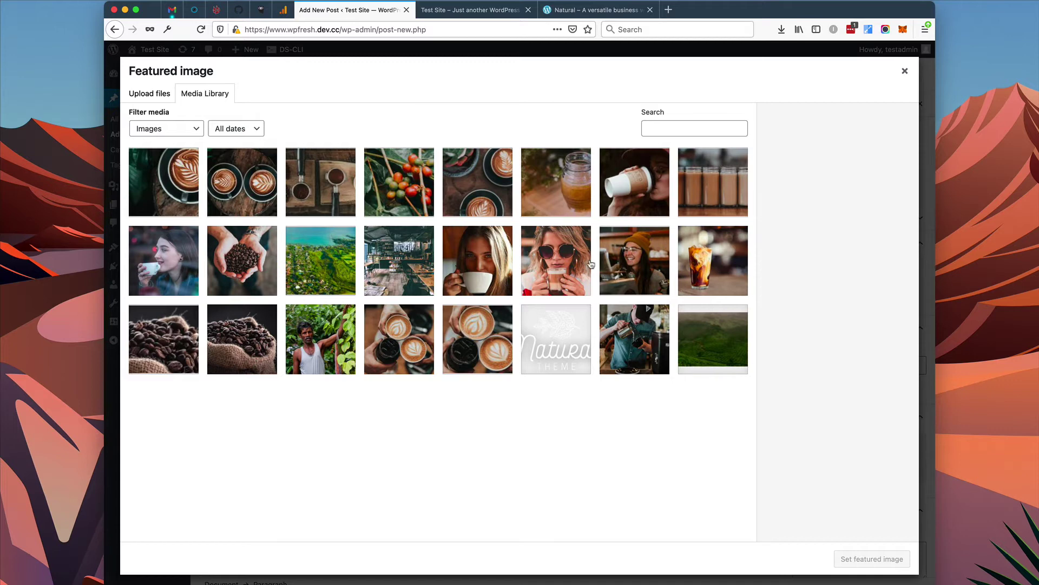
click(637, 195)
click(873, 560)
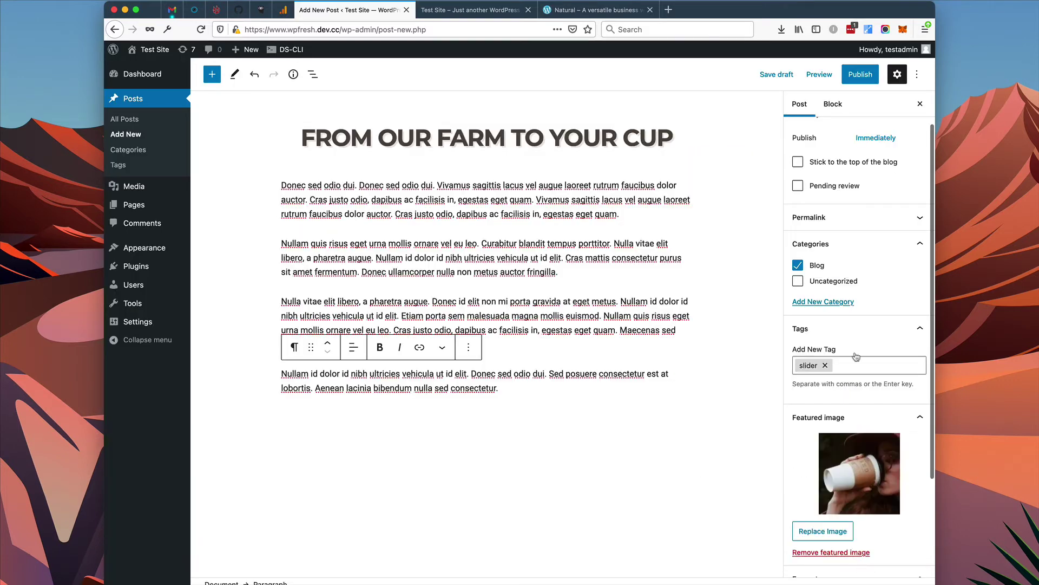
click(859, 81)
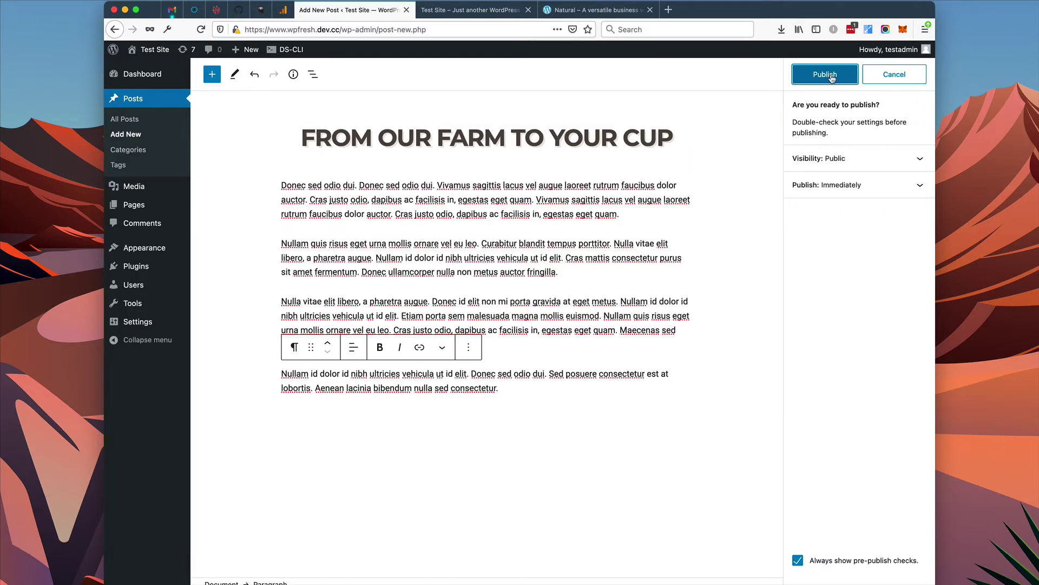
click(832, 78)
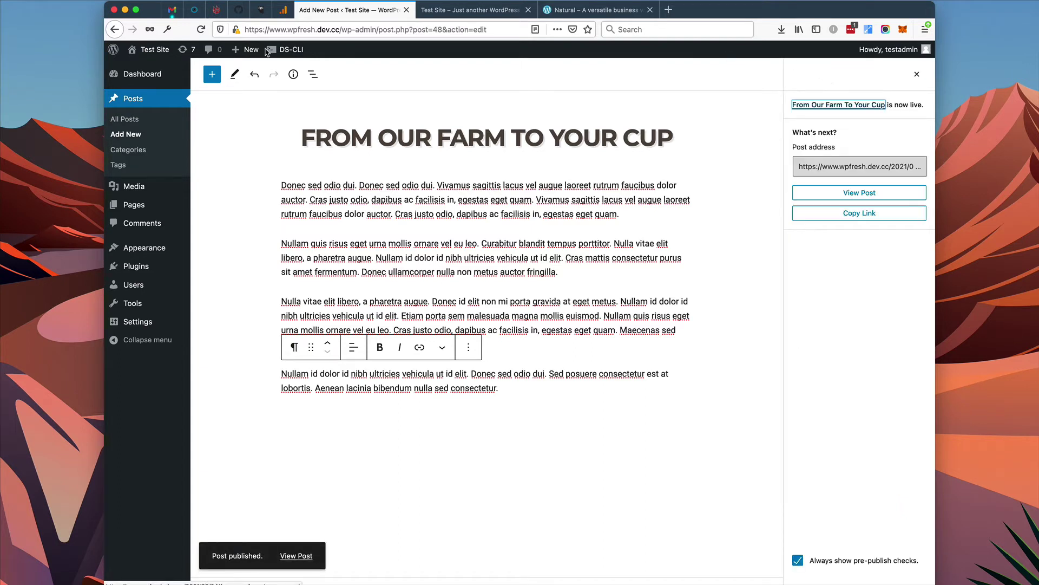
Add a new post titled "Health Benefits of Coffee" and paste the copied placeholder paragraphs as its body.
click(145, 140)
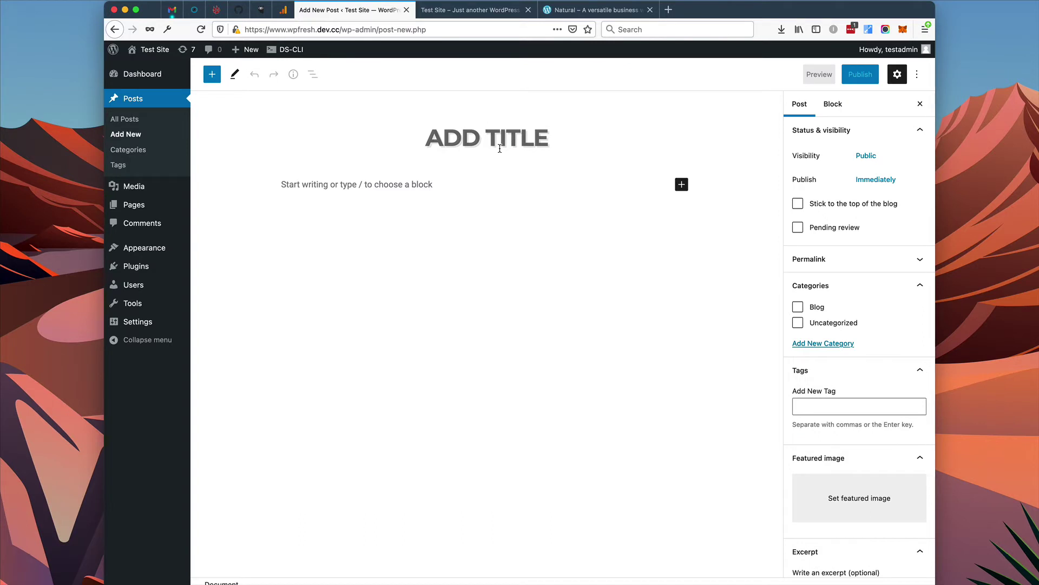
text(HEALTH BENE)
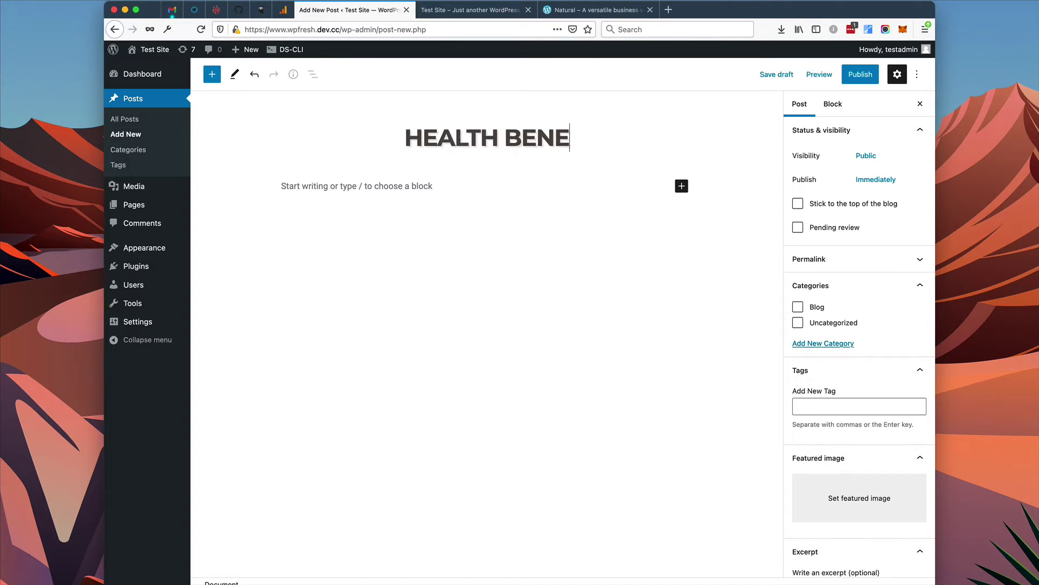
text(FITS OF COFFEE)
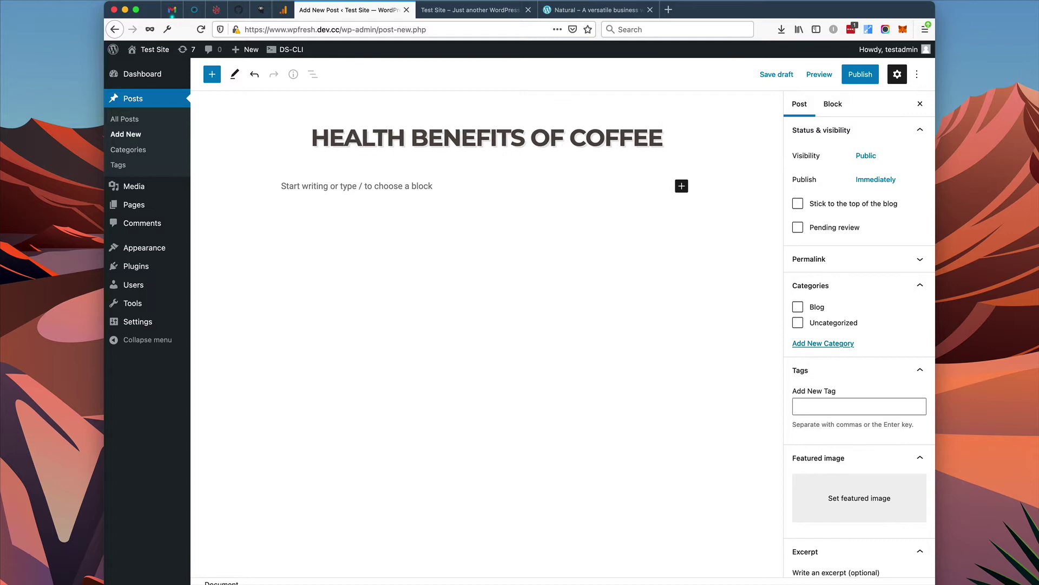
key(Return)
key(super+v)
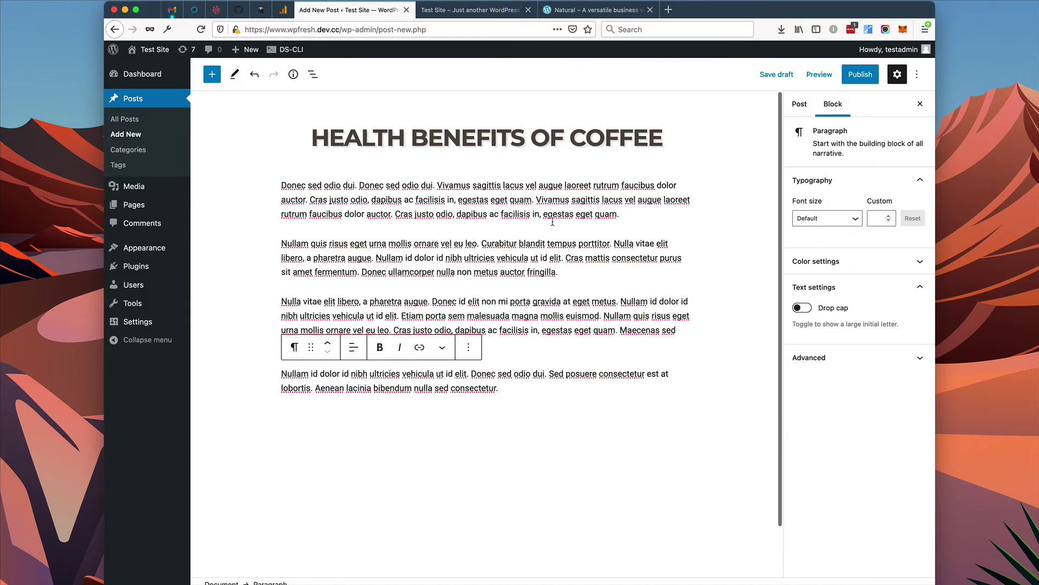
click(800, 105)
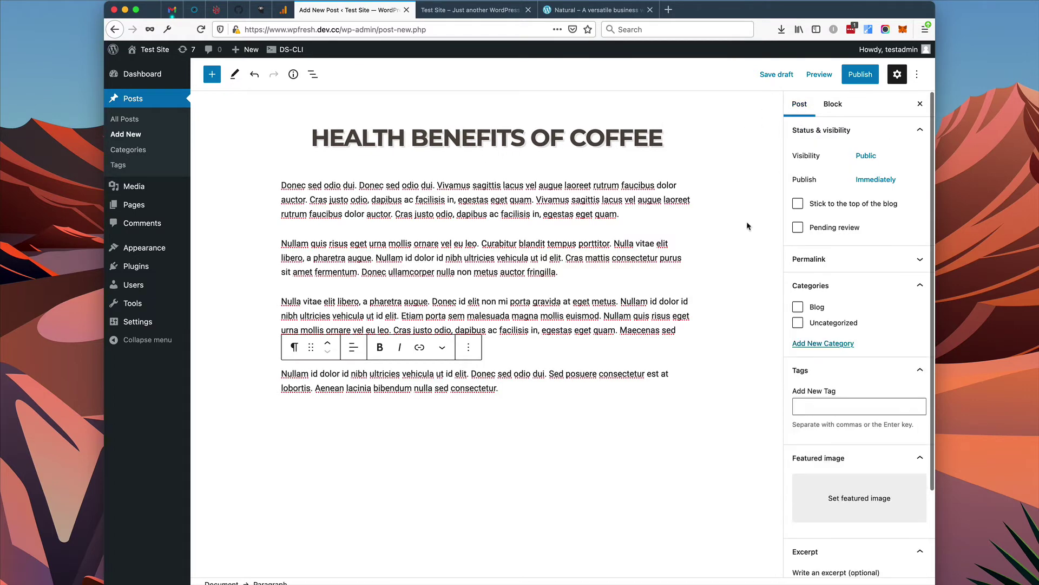
click(798, 308)
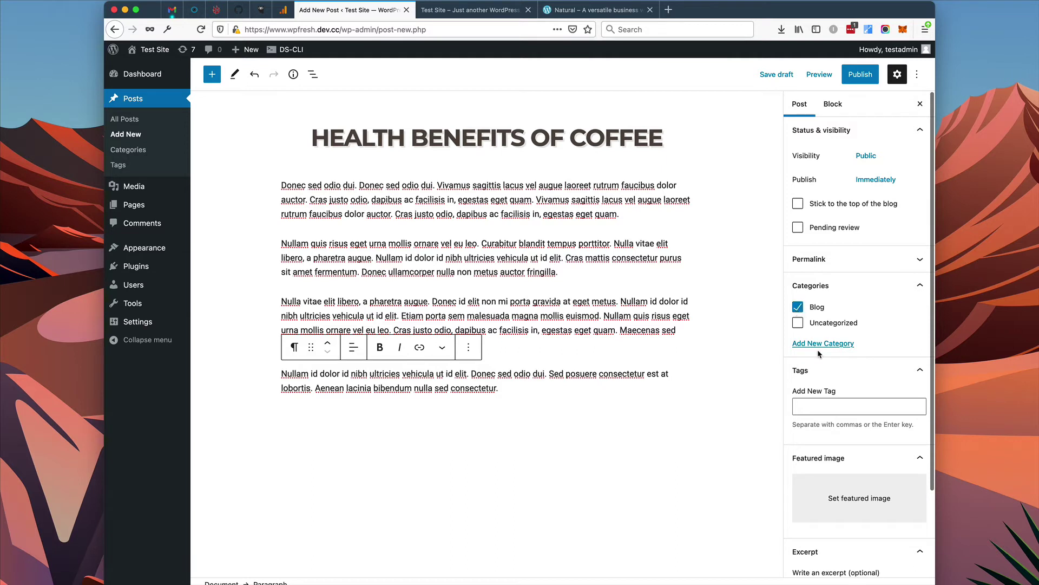
click(799, 308)
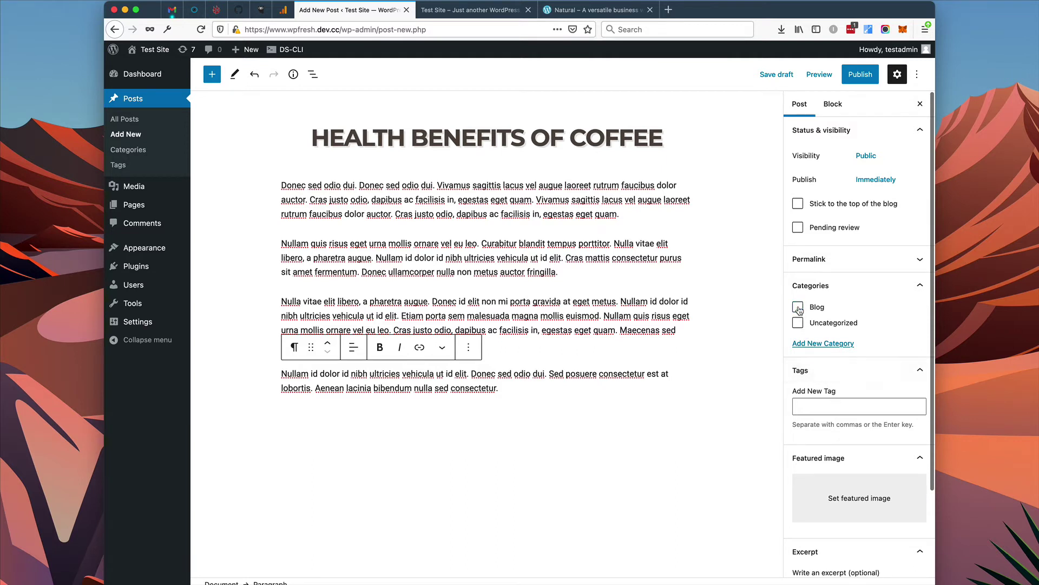
Add the tag "slider" to the coffee health benefits post.
click(821, 408)
text(slide)
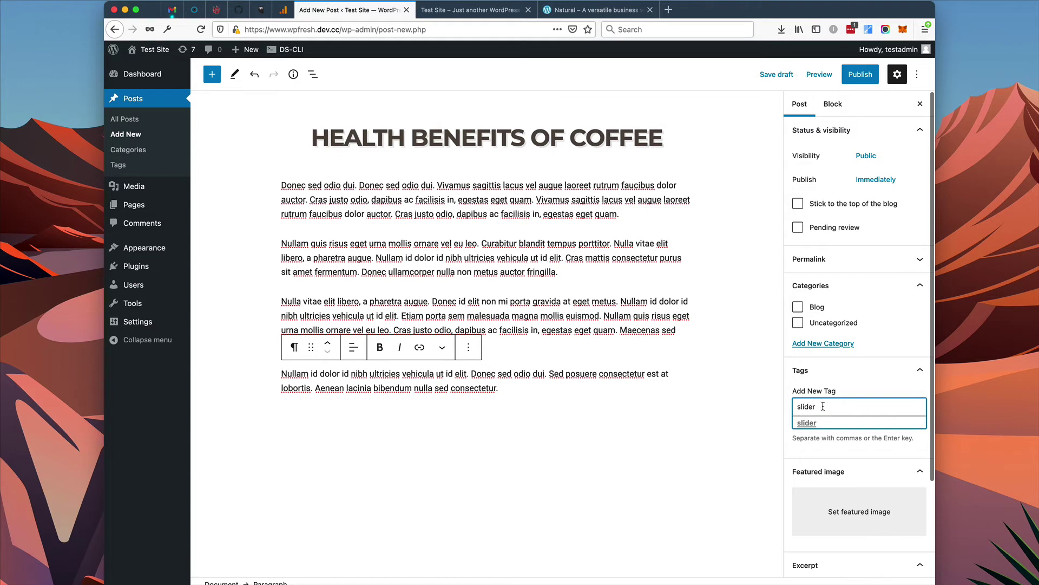
text(r)
click(807, 423)
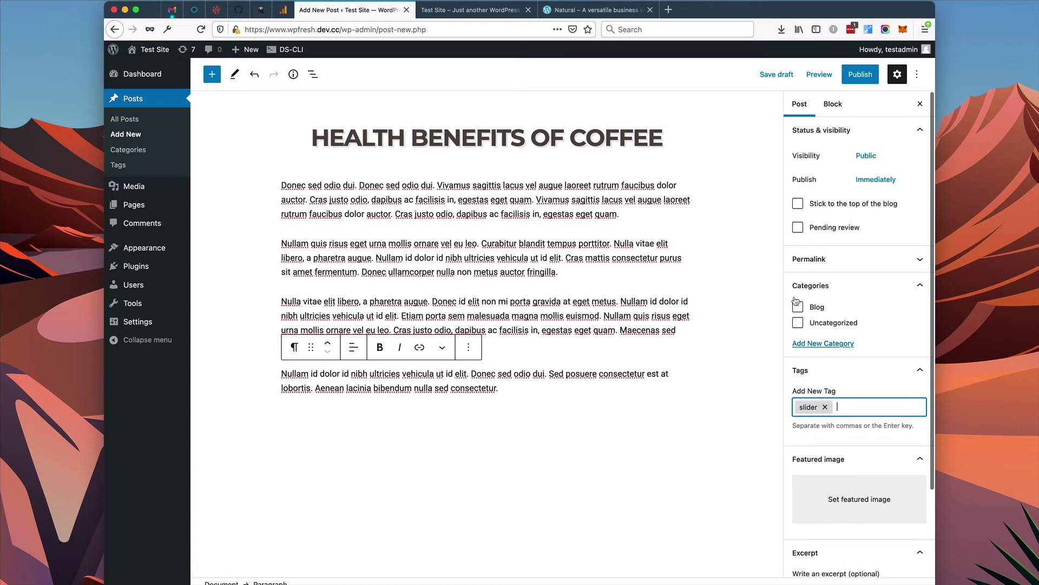
Set the photo of coffee portafilters on wooden boards, natural-slide-new-05-1.jpg, as the featured image and publish the post.
scroll(841, 443, down, 1)
click(848, 500)
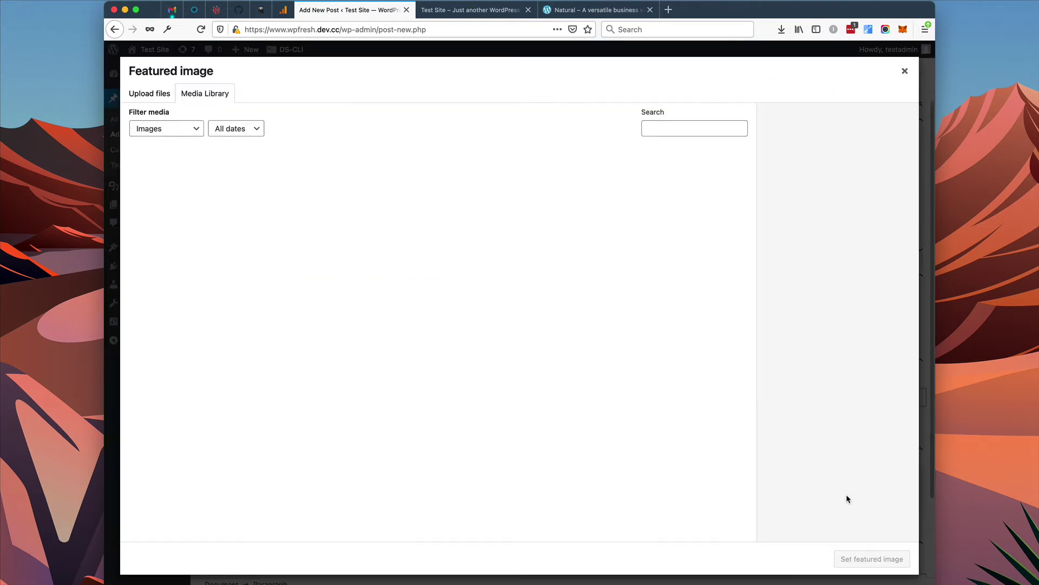
click(457, 203)
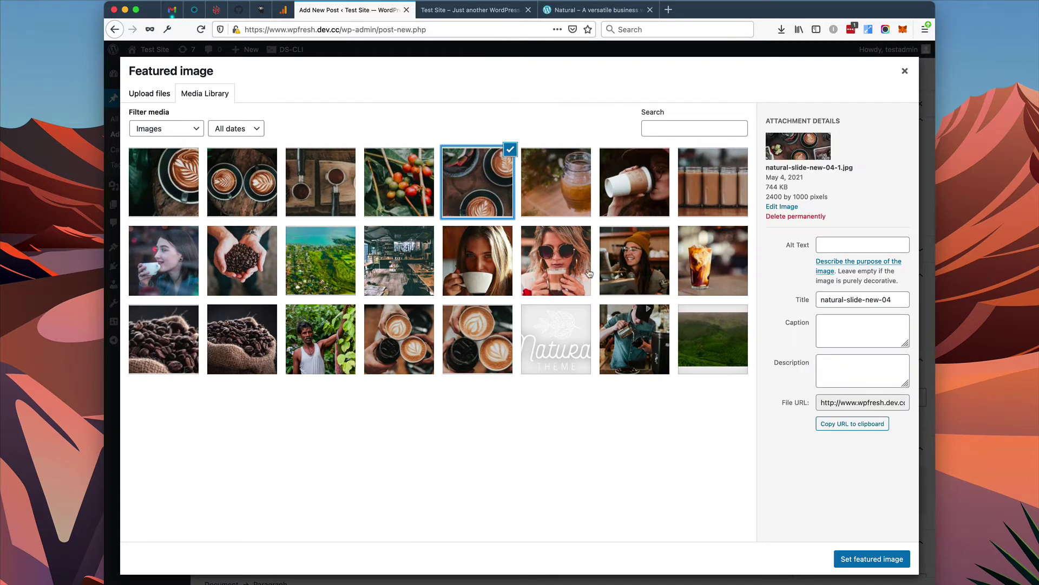
click(345, 205)
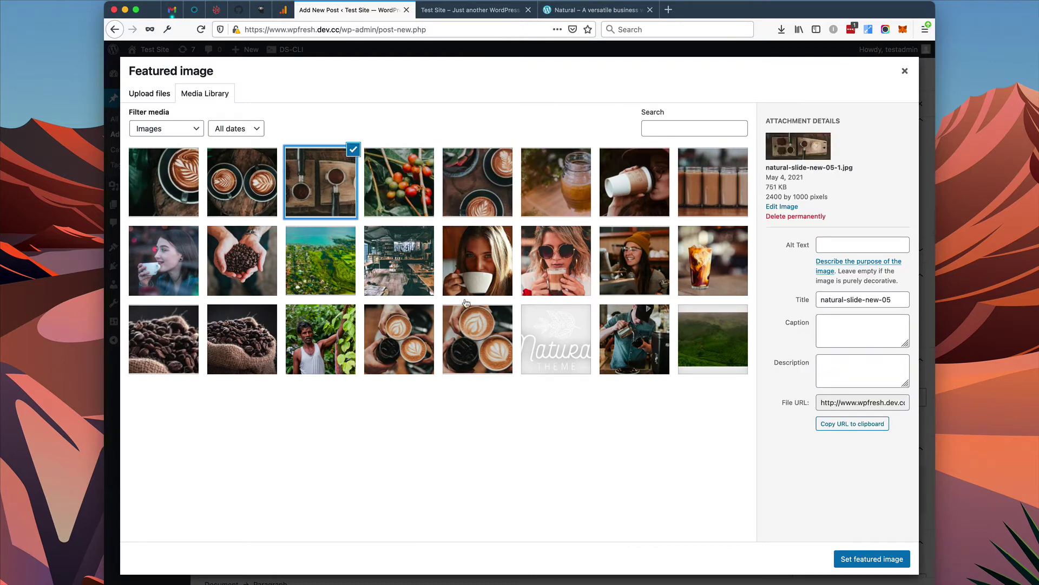
click(866, 558)
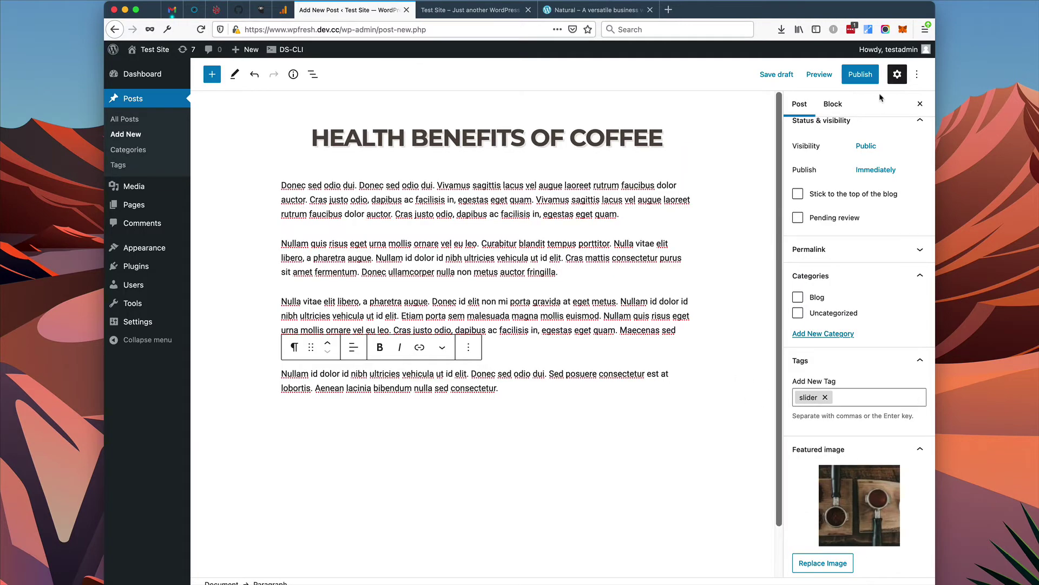
click(861, 74)
click(833, 77)
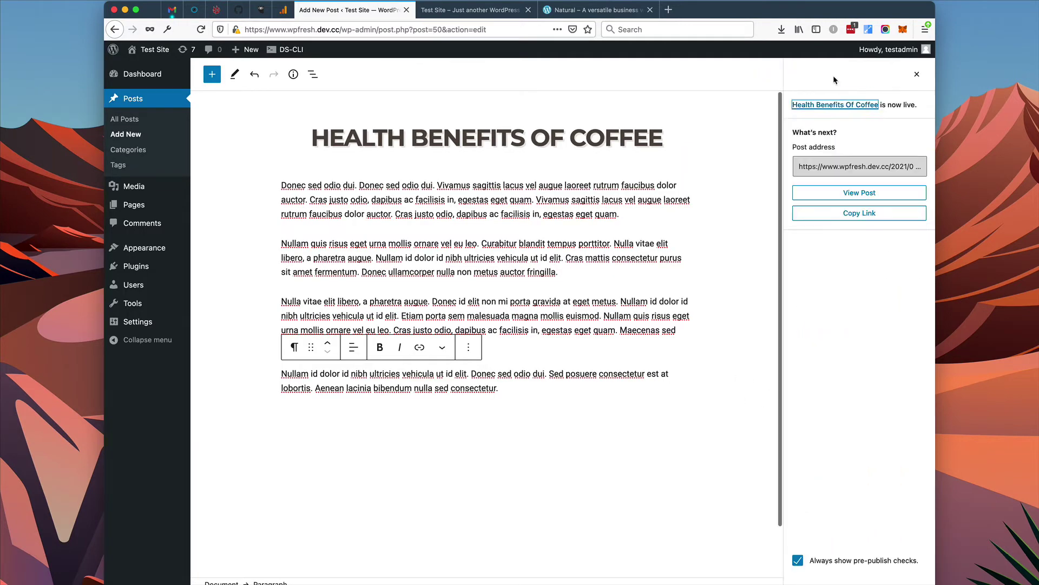
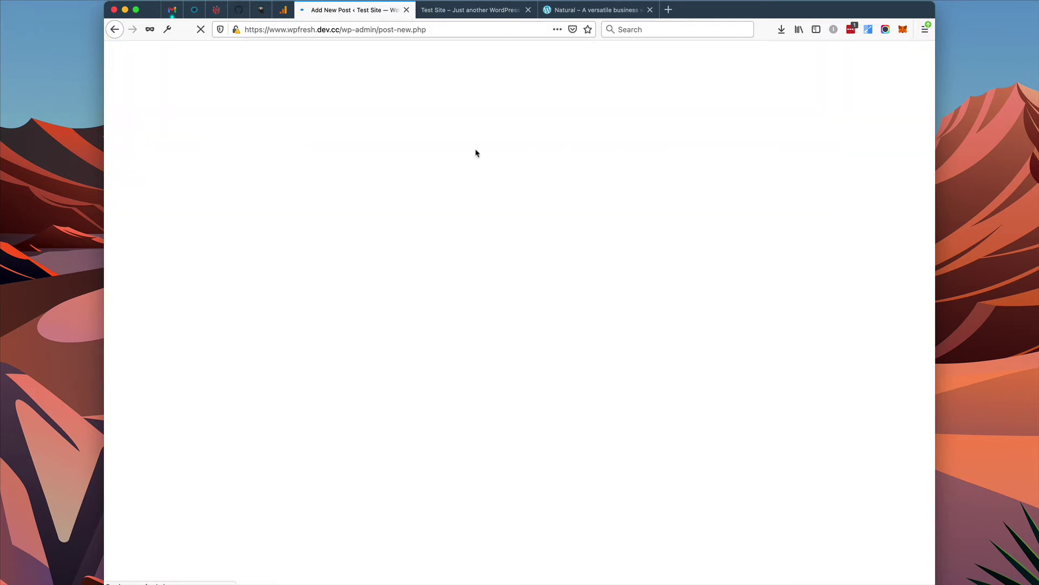
Add a new post titled "Getting The Mix Right" and paste the copied placeholder paragraphs as its body.
text(GETTI)
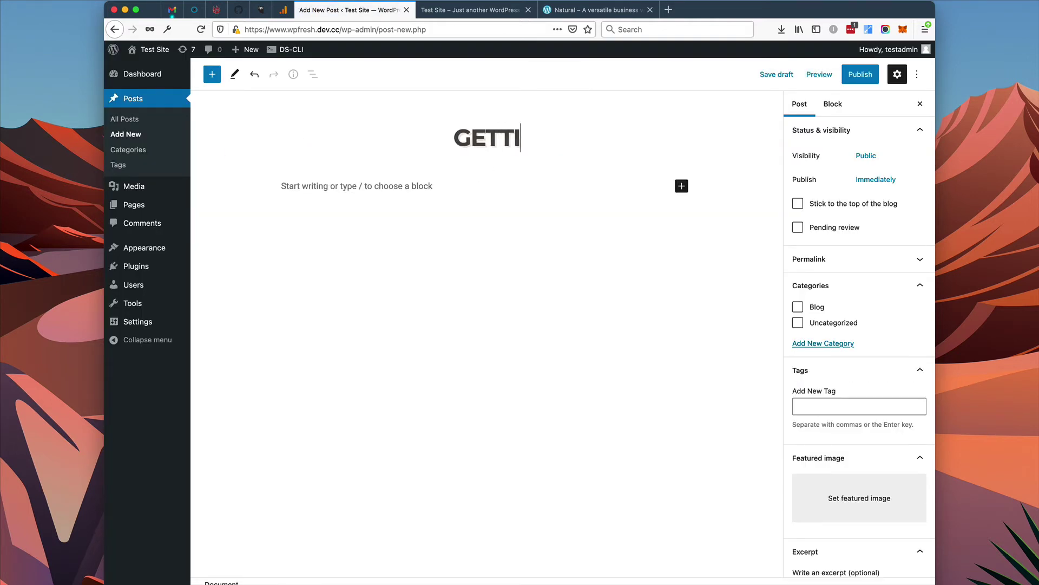
text(NG THE MIX RIGHT)
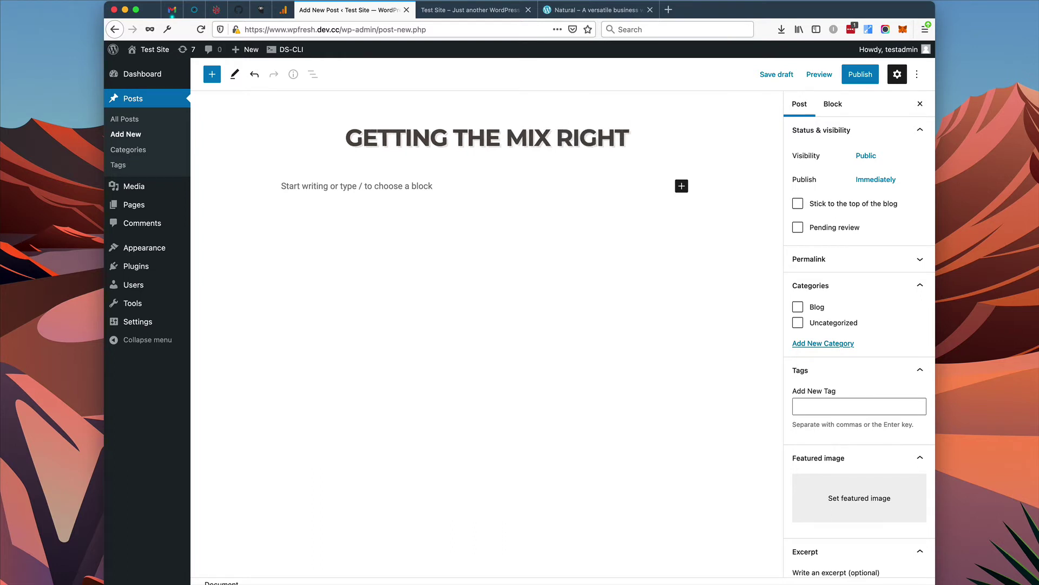
key(Return)
text(Donec sed odio dui. Donec sed odio dui. Vivamus sagittis lacus vel augue laoreet rutrum faucibus dolor auctor. Cras justo odio, dapibus ac facilisis in, egestas eget quam. Vivamus sagittis lacus vel augue laoreet rutrum faucibus dolor auctor. Cras justo odio, dapibus ac facilisis in, egestas eget quam.  Nullam quis risus eget urna mollis ornare vel eu leo. Curabitur blandit tempus porttitor. Nulla vitae elit libero, a pharetra augue. Nullam id dolor id nibh ultricies vehicula ut id elit. Cras mattis consectetur purus sit amet fermentum. Donec ullamcorper nulla non metus auctor fringilla.  Nulla vitae elit libero, a pharetra augue. Donec id elit non mi porta gravida at eget metus. Nullam id dolor id nibh ultricies vehicula ut id elit. Etiam porta sem malesuada magna mollis euismod. Nullam quis risus eget urna mollis ornare vel eu leo. Cras justo odio, dapibus ac facilisis in, egestas eget quam. Maecenas sed diam eget risus varius blandit sit amet non magna.  Nullam id dolor id nibh ultricies vehicula ut id elit. Donec sed odio dui. Sed posuere consectetur est at lobortis. Aenean lacinia bibendum nulla sed consectetur.)
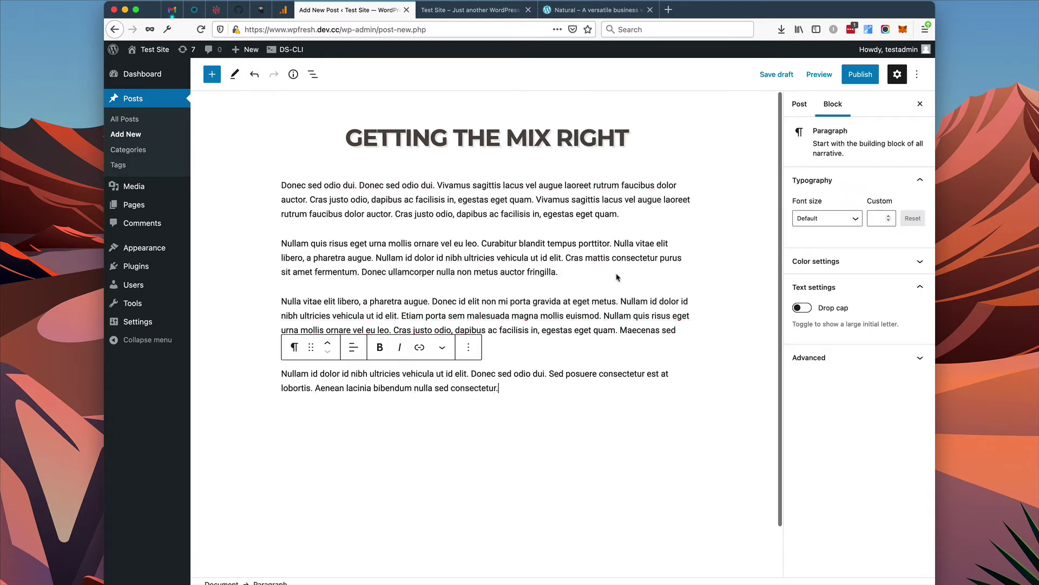
Assign the coffee mix post to the Blog category and add the tag "slider".
click(799, 104)
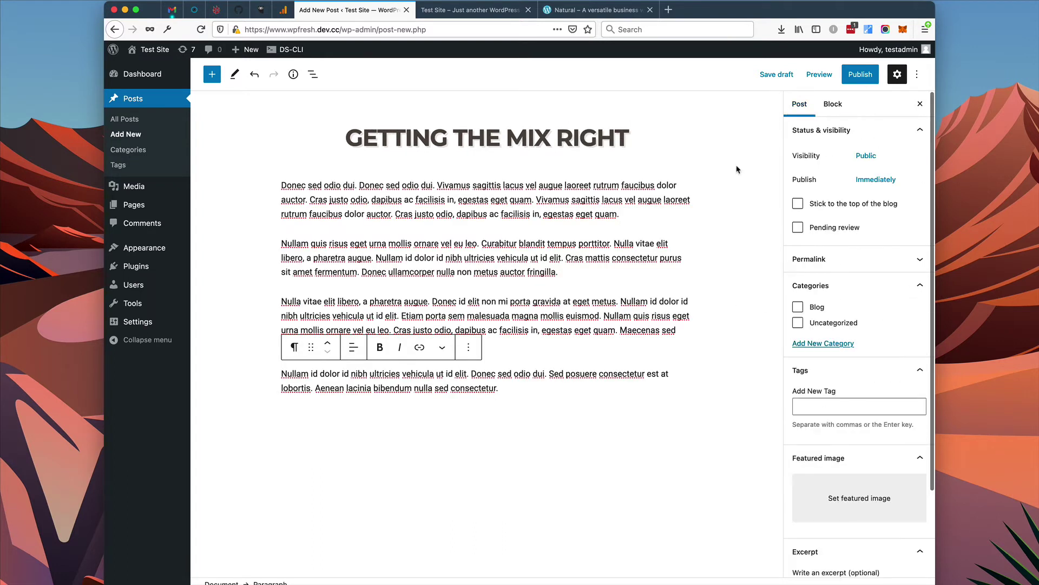
click(798, 307)
click(824, 407)
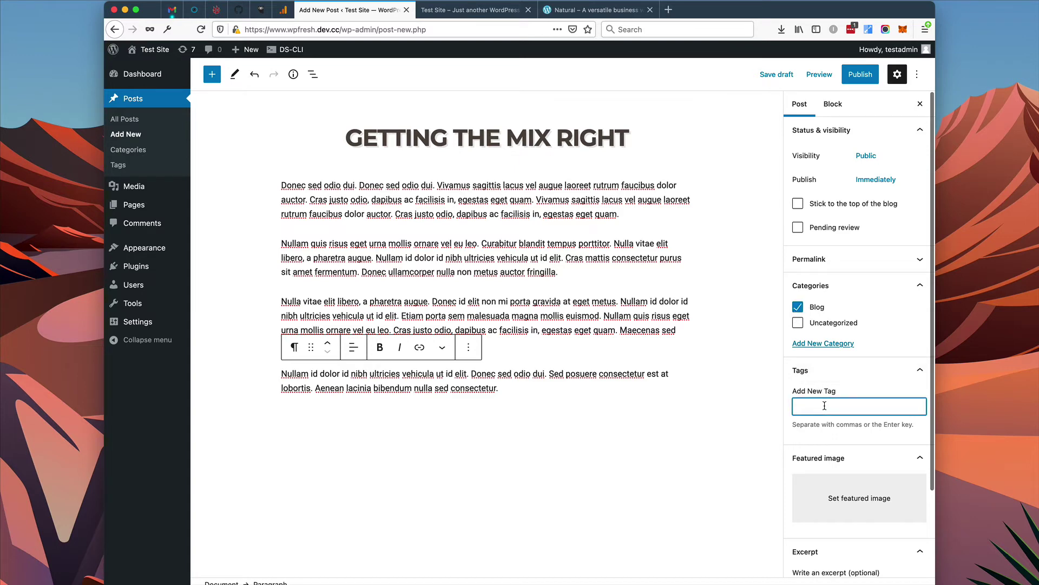
text(slider)
click(825, 427)
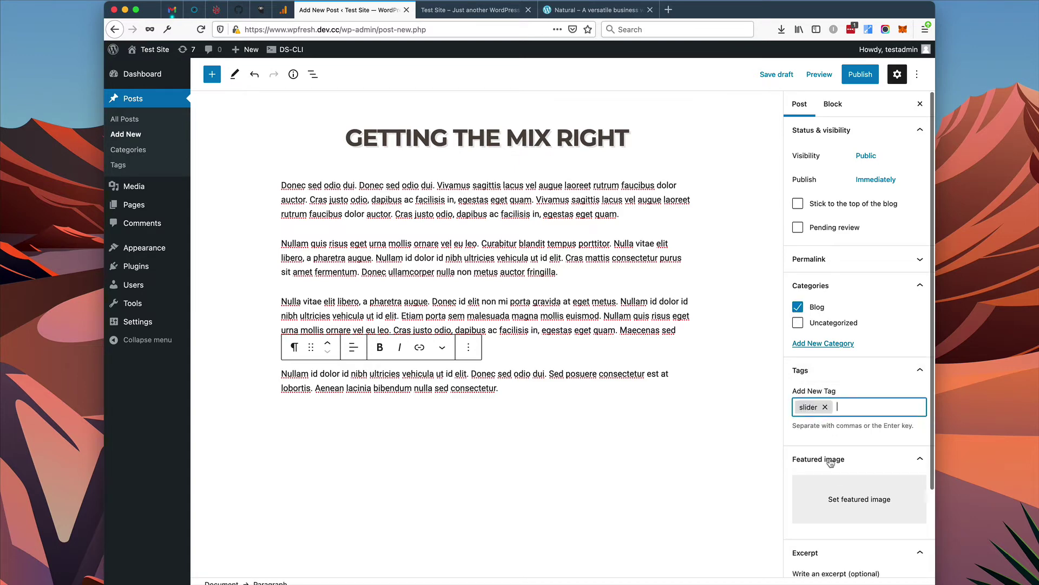
Set the photo of latte cups among succulents, natural-slide-new-04-1.jpg, as the featured image and publish the post.
click(843, 486)
click(498, 192)
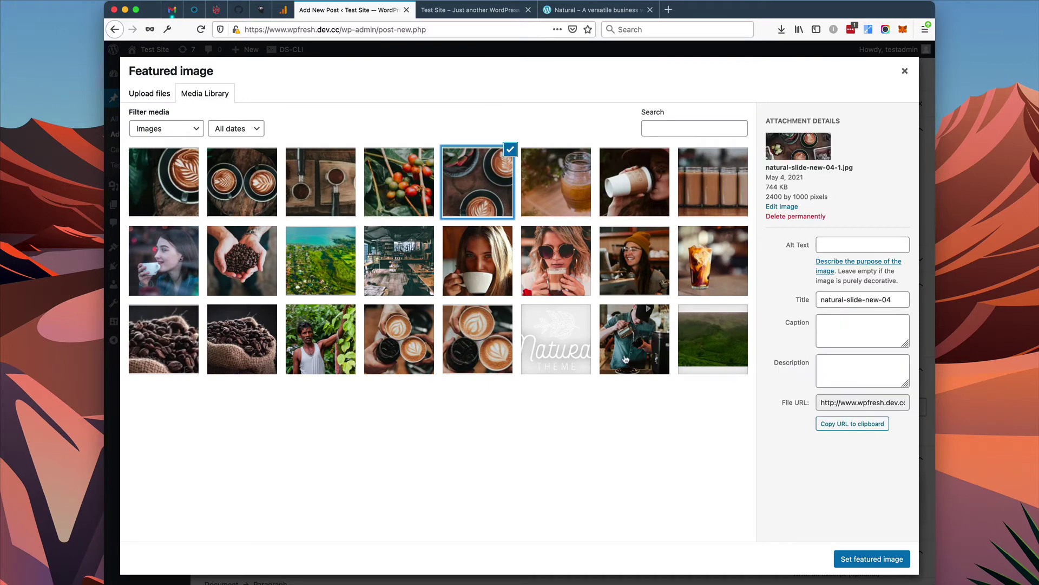
click(870, 561)
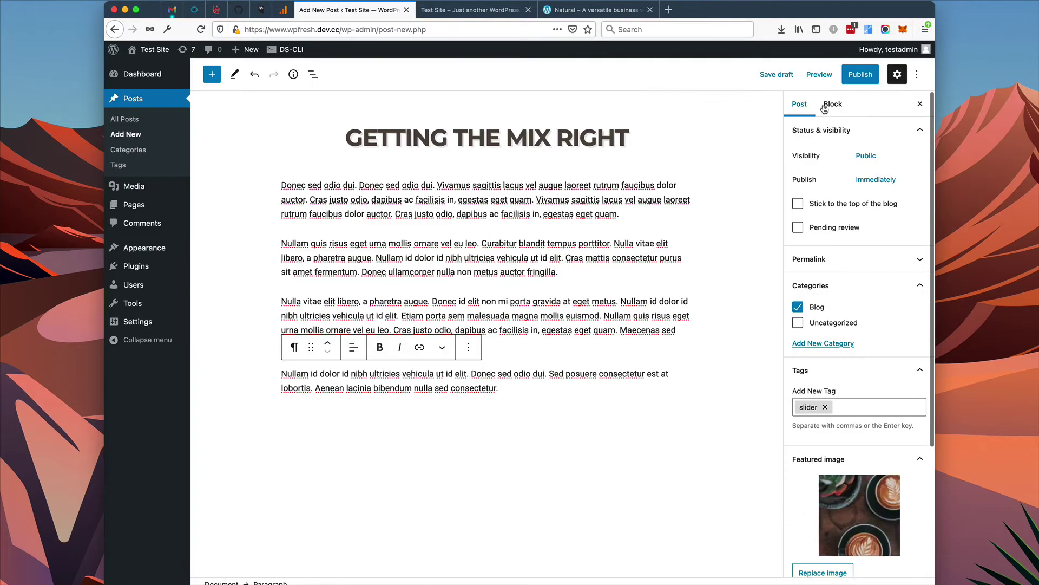
click(855, 76)
click(834, 73)
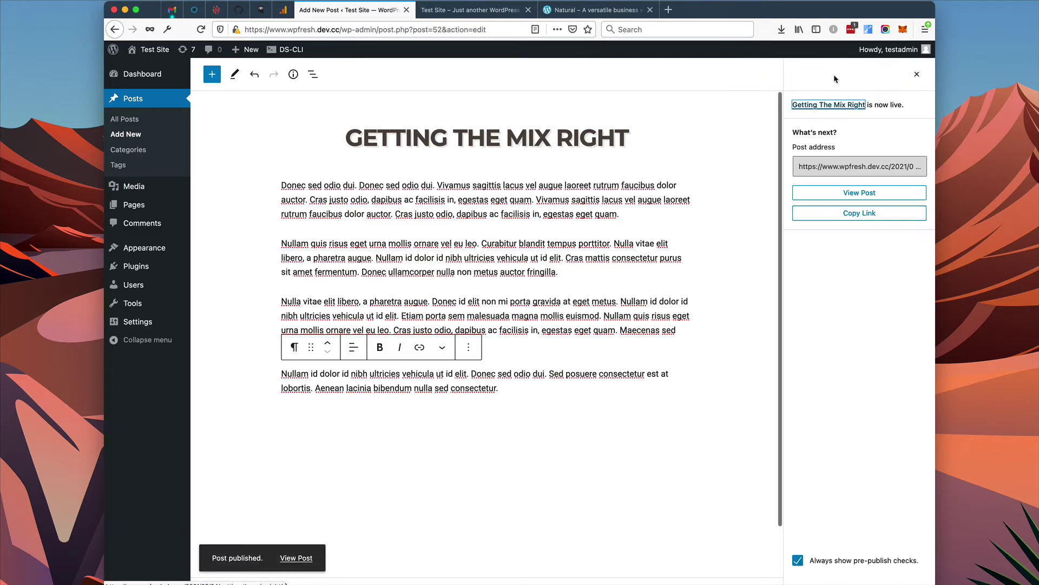
Reload the test site's front page and look through the published posts with their featured images.
click(492, 15)
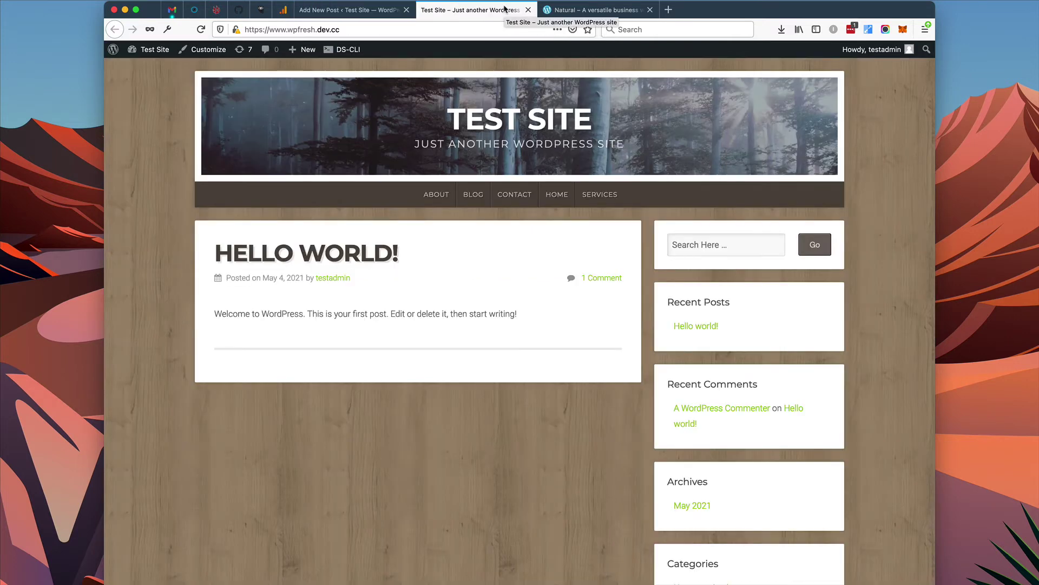
click(201, 34)
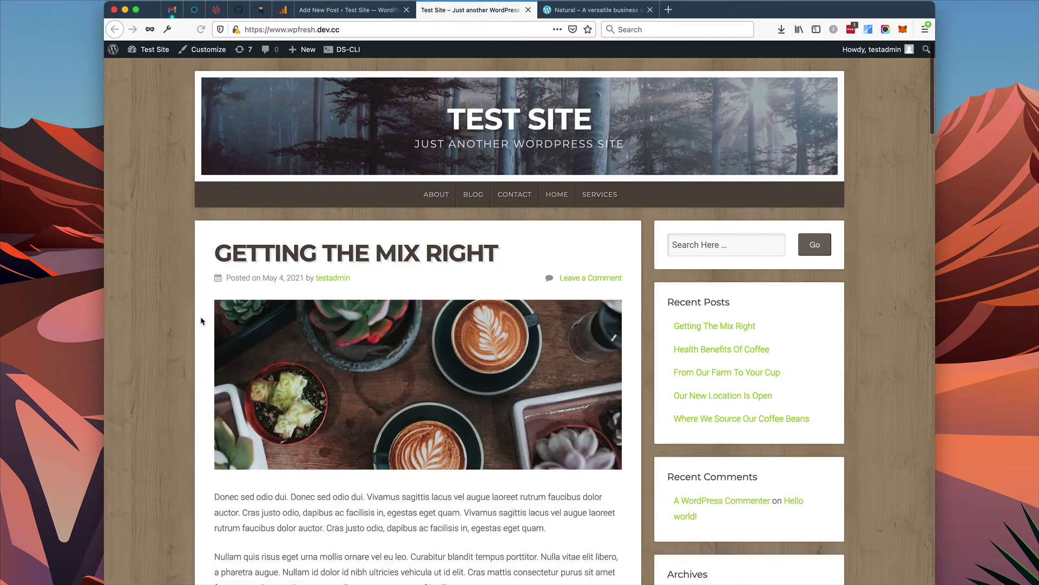
scroll(452, 326, down, 3)
scroll(452, 326, down, 10)
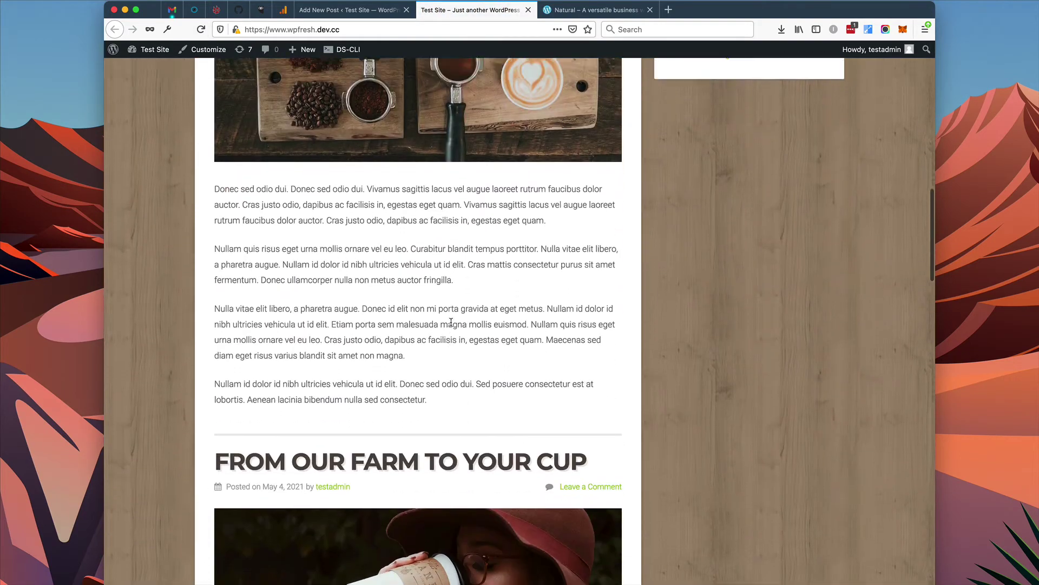
scroll(453, 326, up, 15)
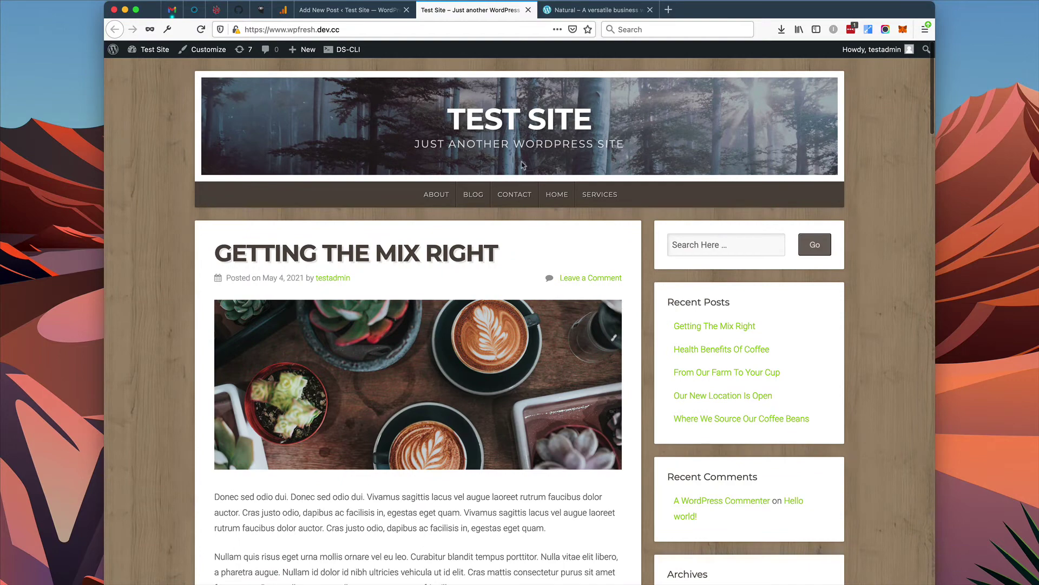
In the Customizer's homepage settings, display a static page with Home as the homepage and Blog as the posts page.
click(377, 13)
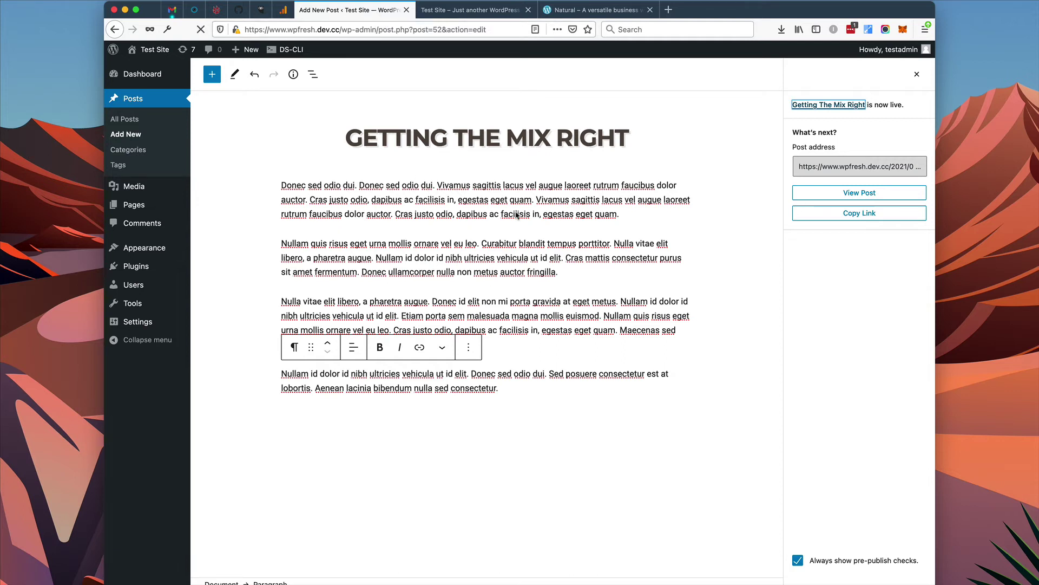
click(559, 302)
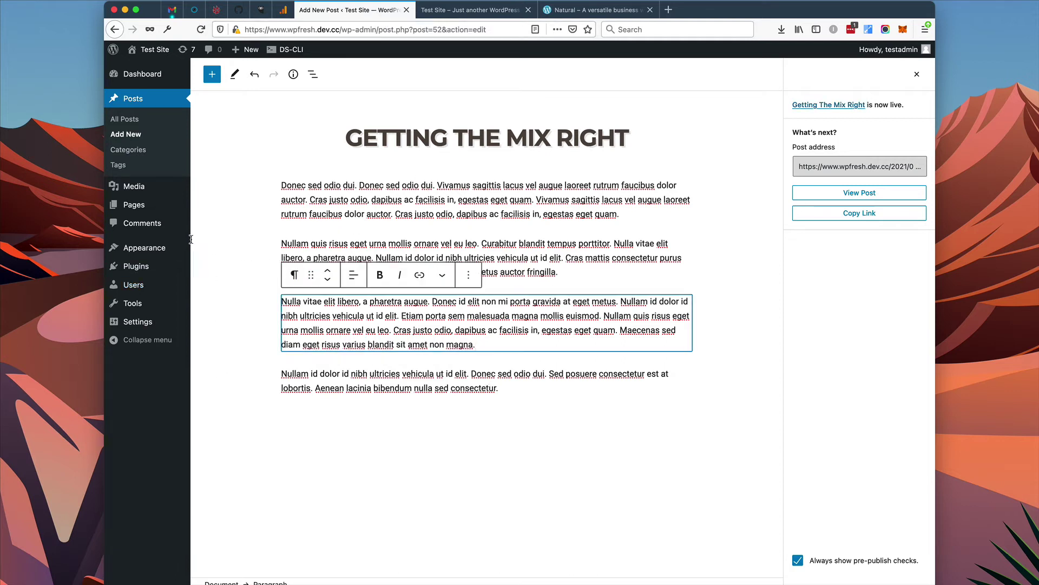
mouse_move(144, 248)
click(219, 264)
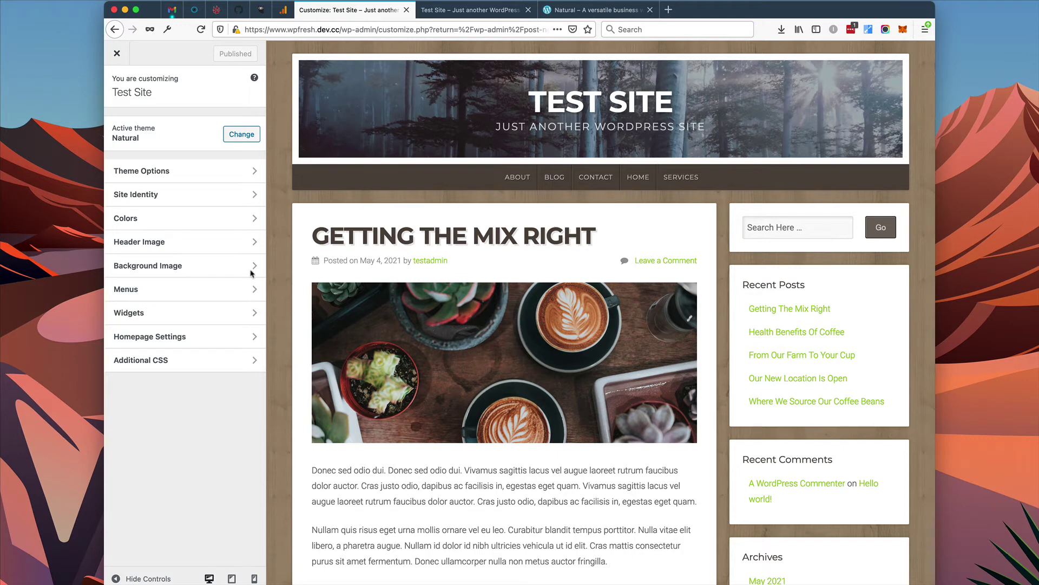
click(201, 345)
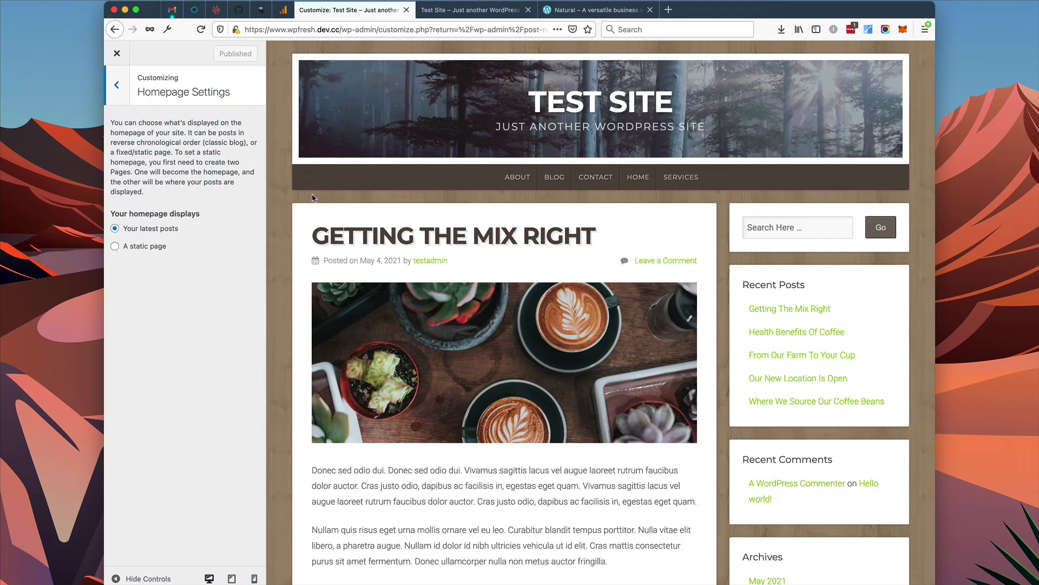
click(142, 247)
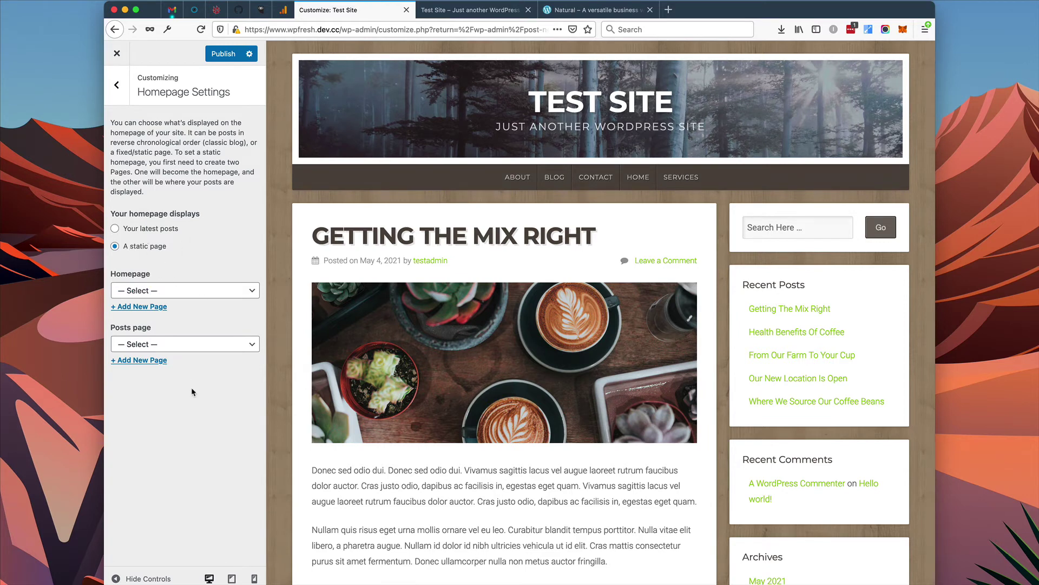
click(221, 293)
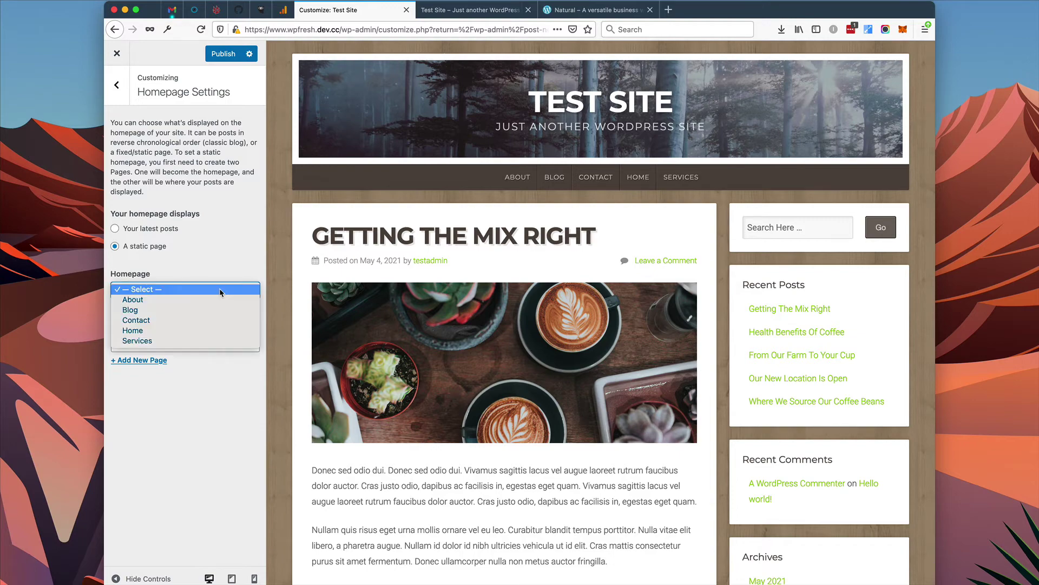
click(217, 329)
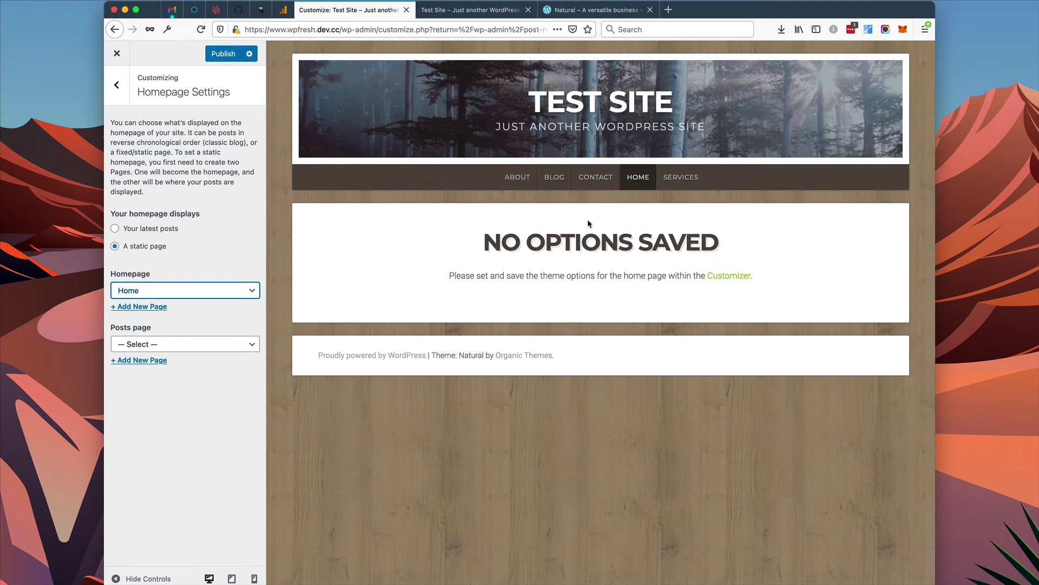
click(232, 345)
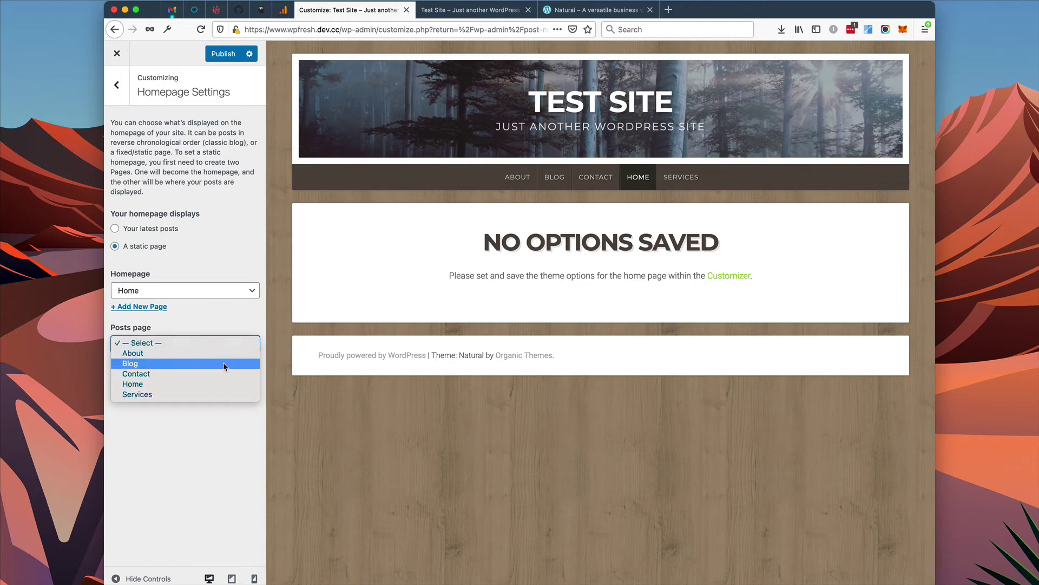
click(224, 366)
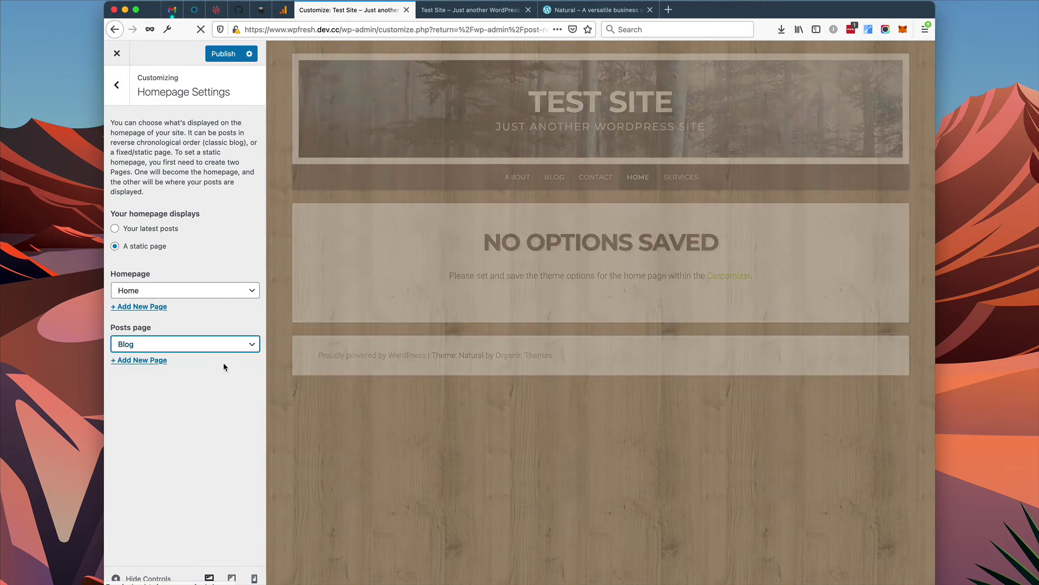
Look through the Blog page in the Customizer preview and return the preview to the site's home page.
scroll(571, 266, down, 20)
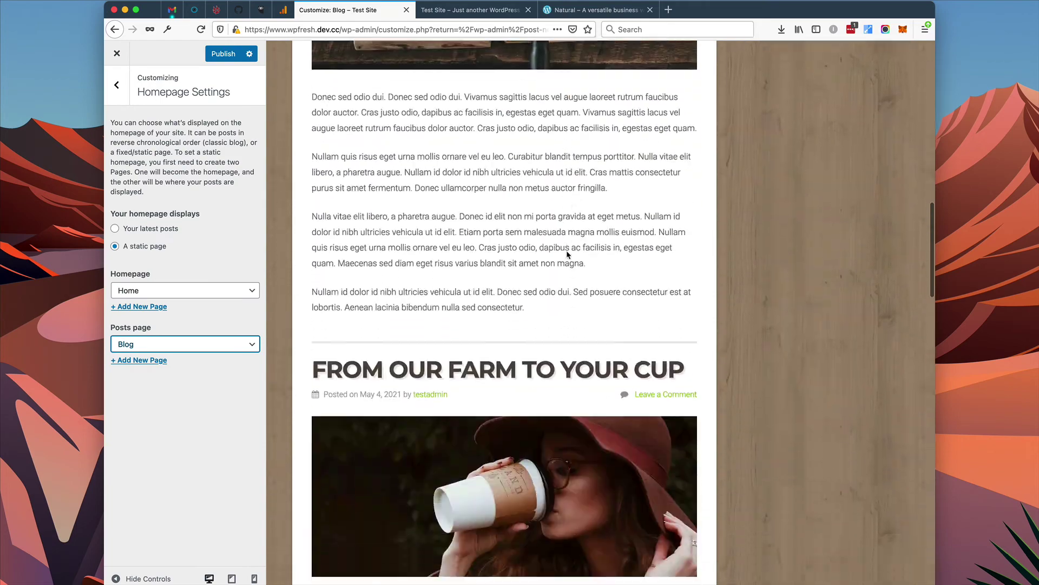
scroll(567, 257, up, 6)
scroll(566, 255, up, 10)
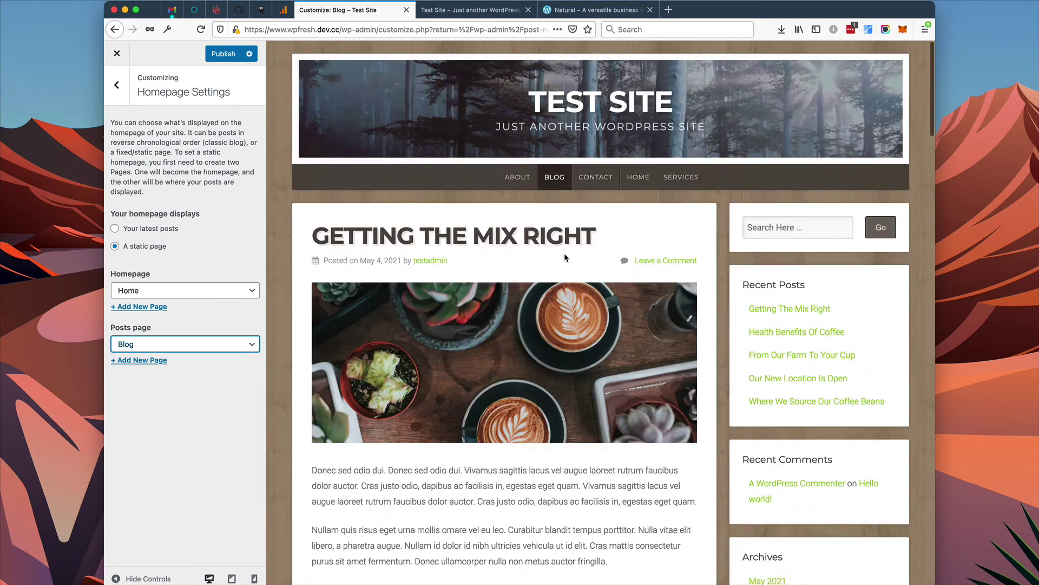
click(615, 112)
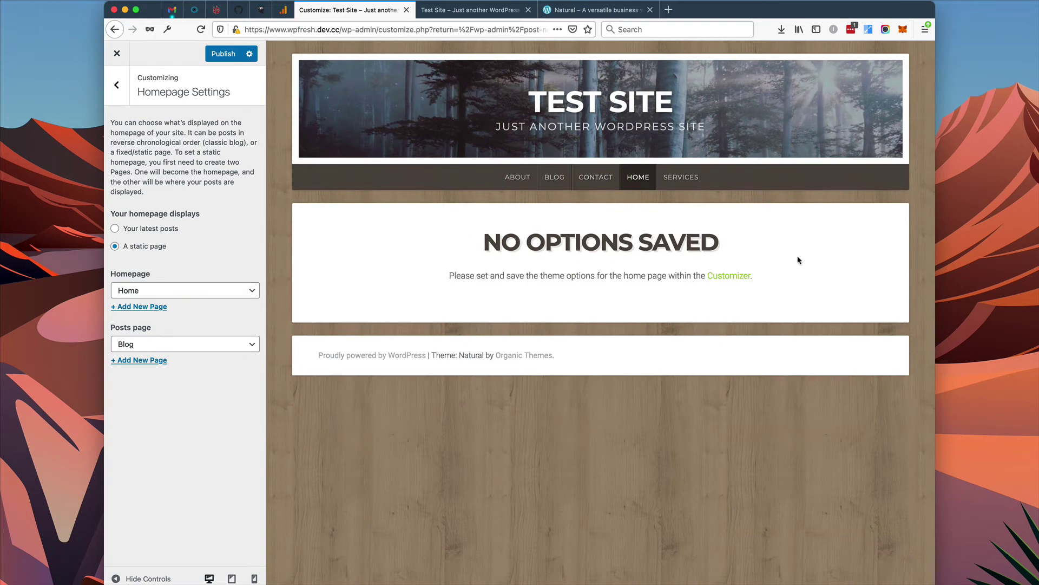
In the theme options' homepage section, set the featured pages to About on the left, Services in the middle and Contact on the right.
click(116, 85)
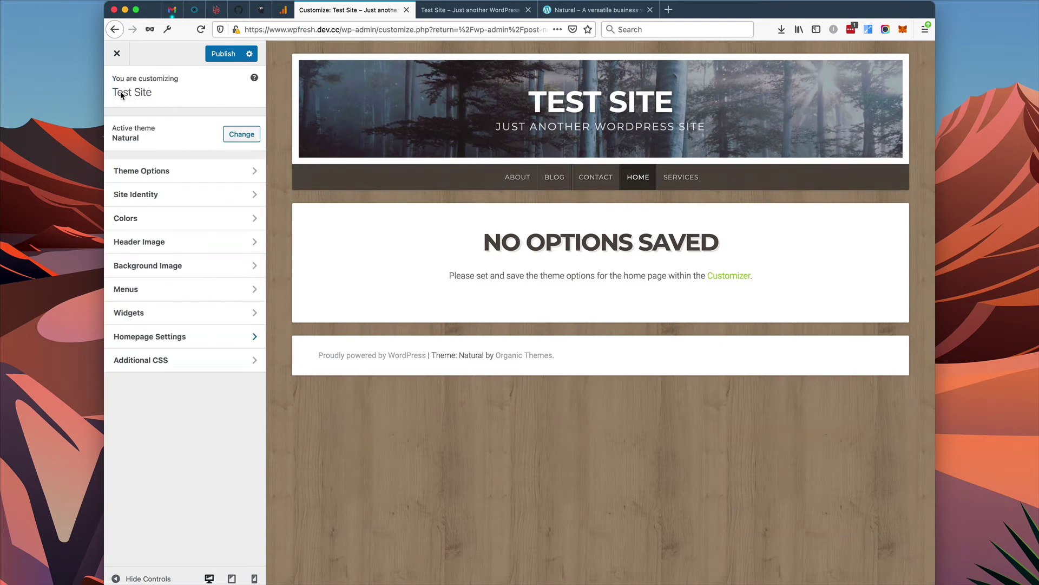
click(158, 177)
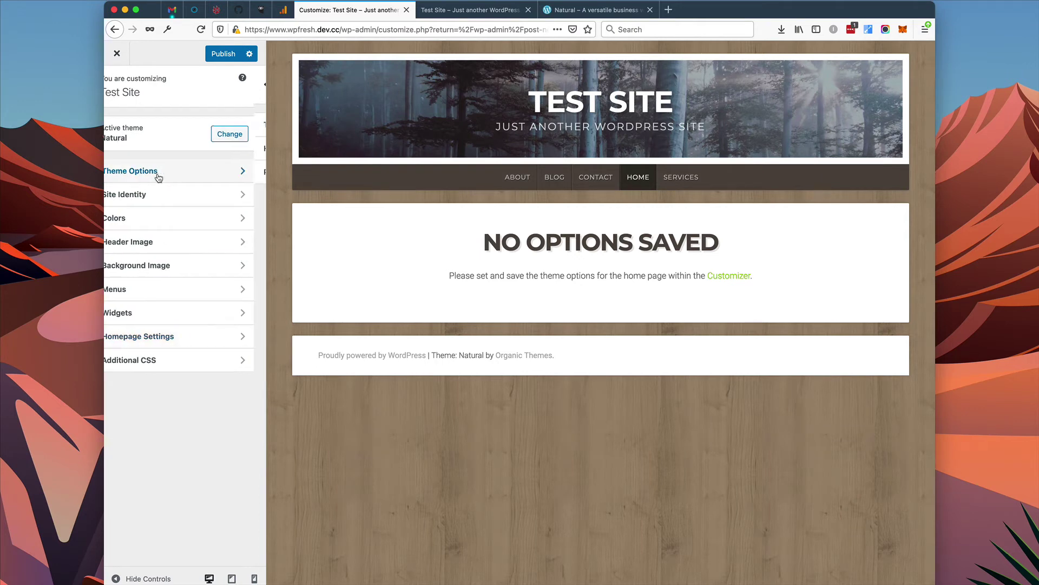
click(167, 152)
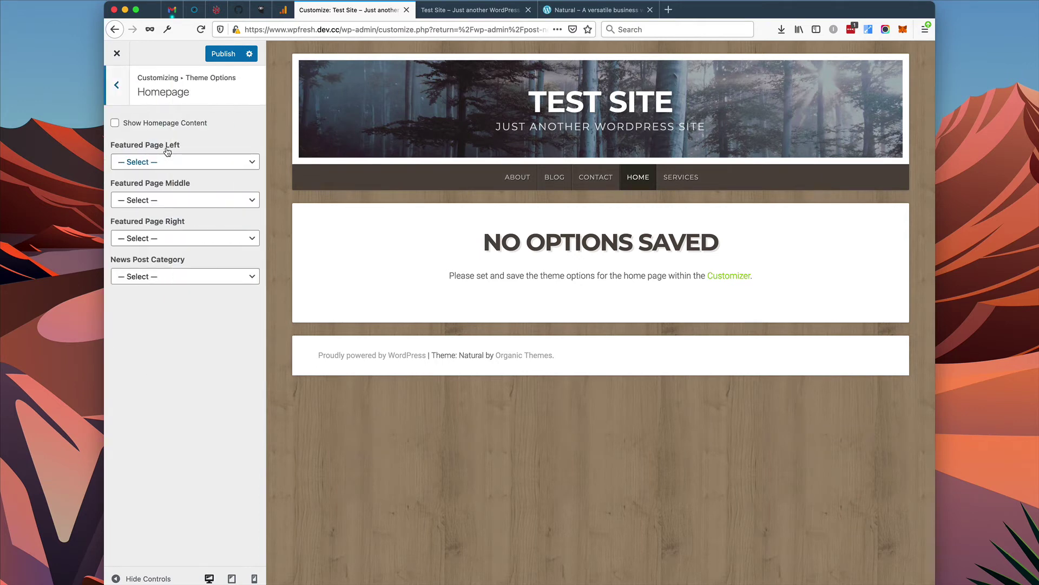
click(215, 163)
click(210, 170)
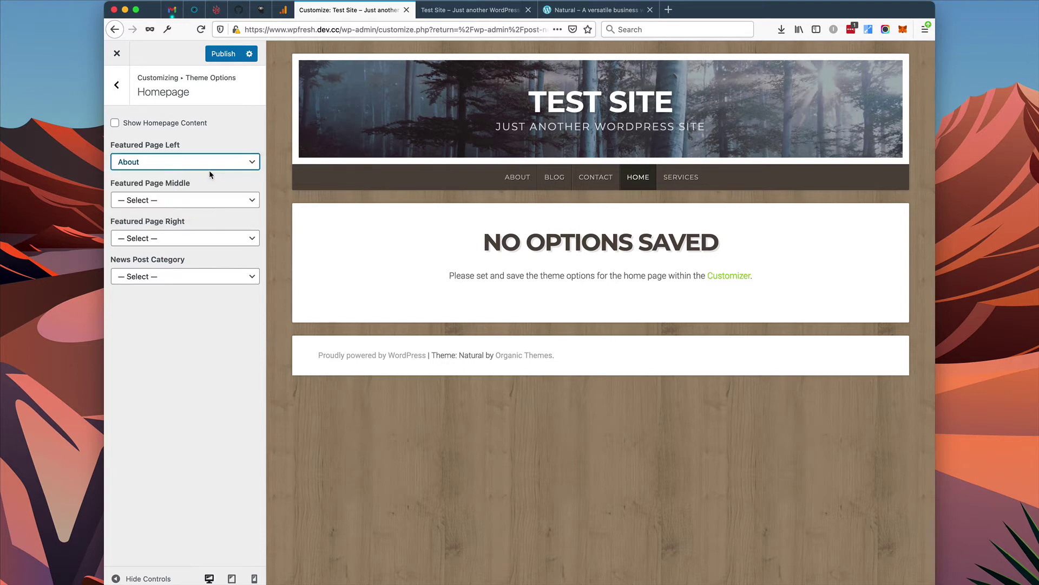
click(217, 200)
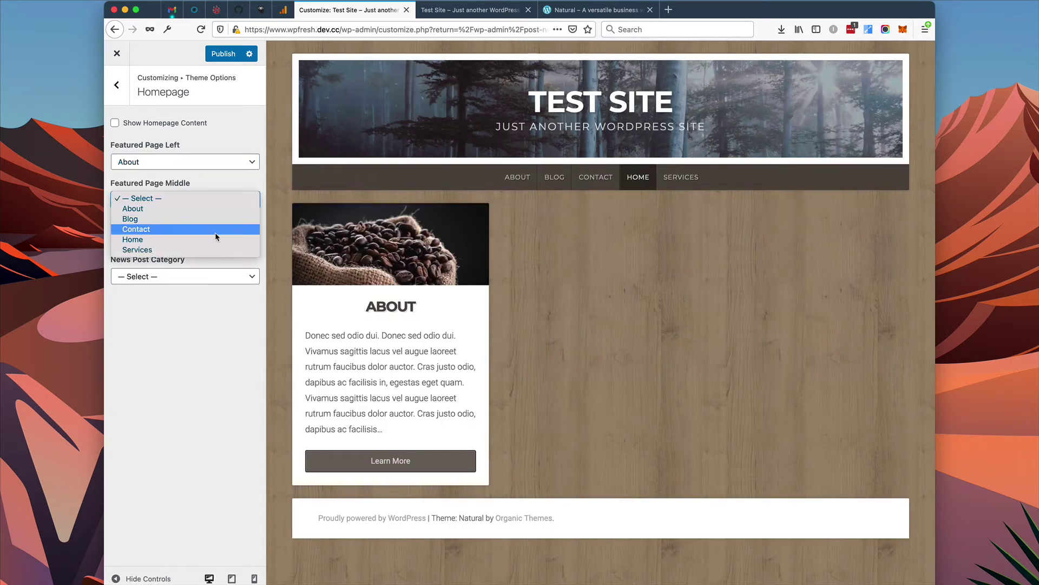
click(212, 250)
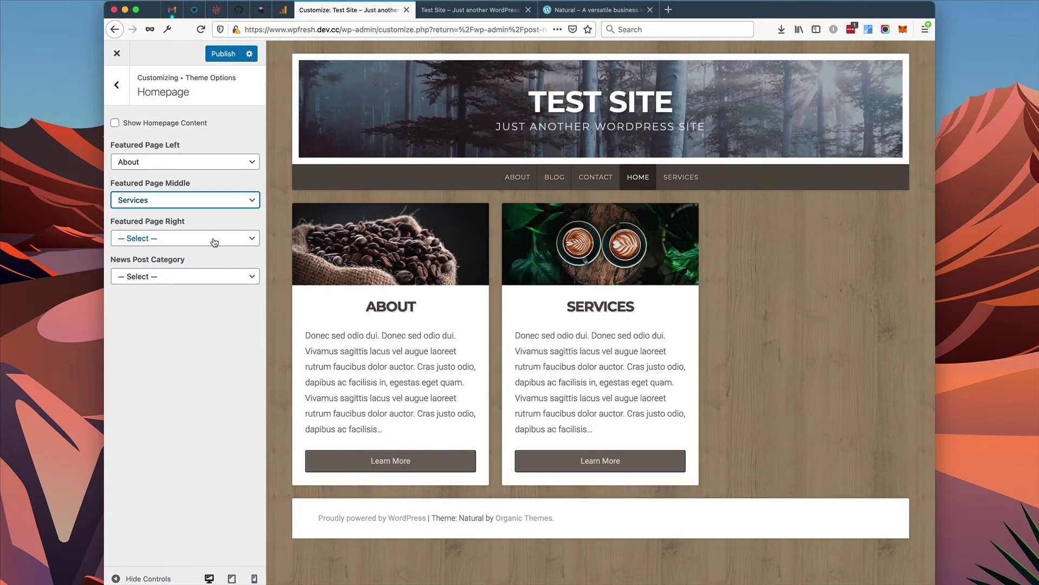
click(214, 242)
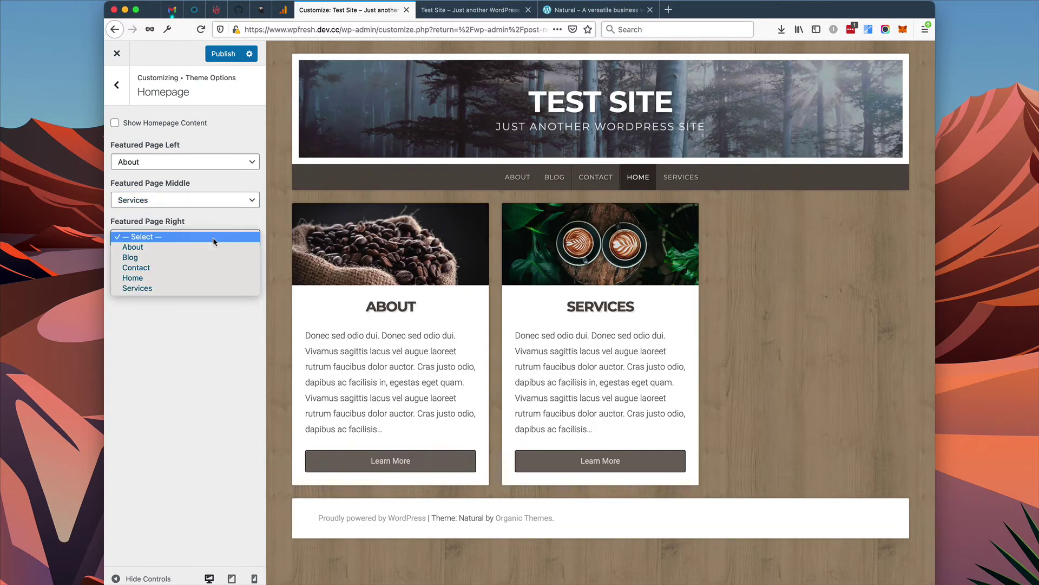
click(210, 270)
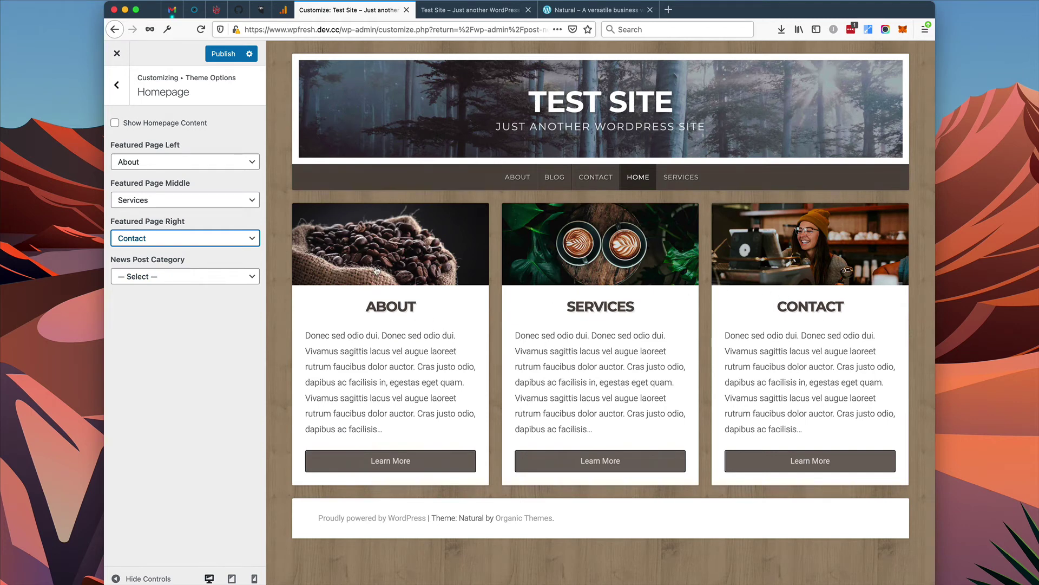
Set the homepage's news post category to Blog and publish the Customizer changes.
click(209, 278)
click(210, 277)
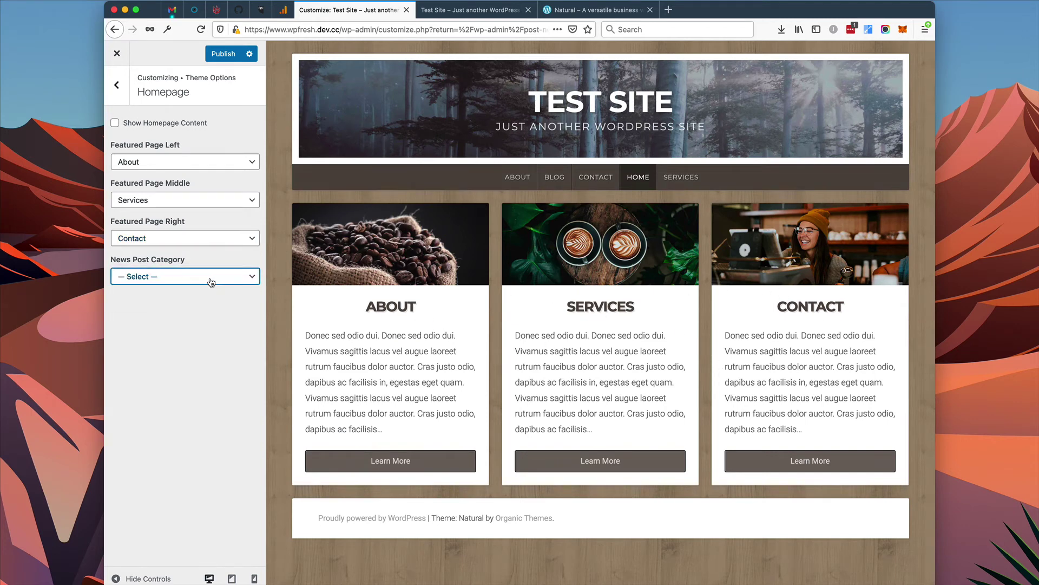
click(209, 277)
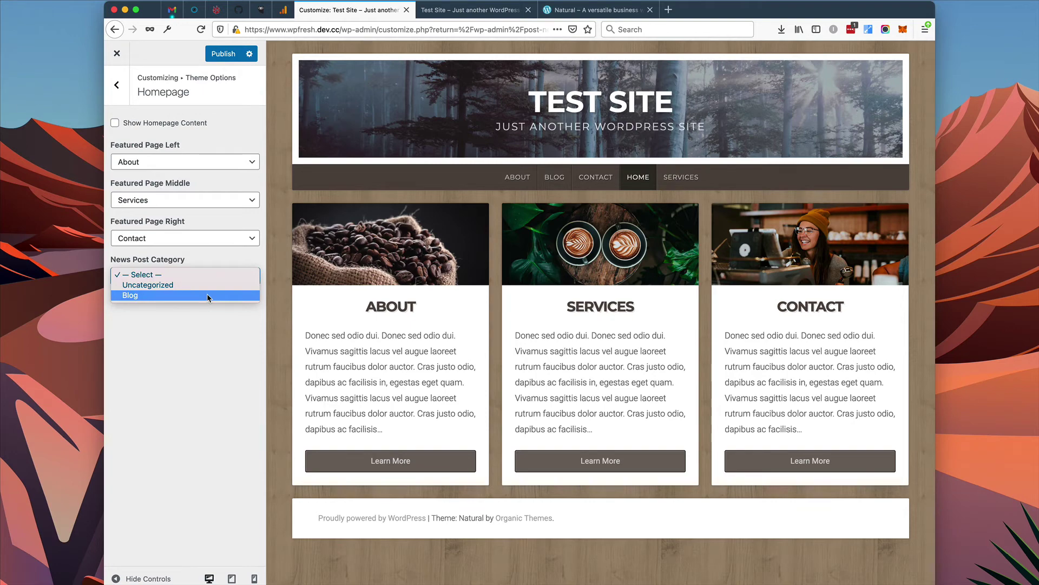
click(207, 295)
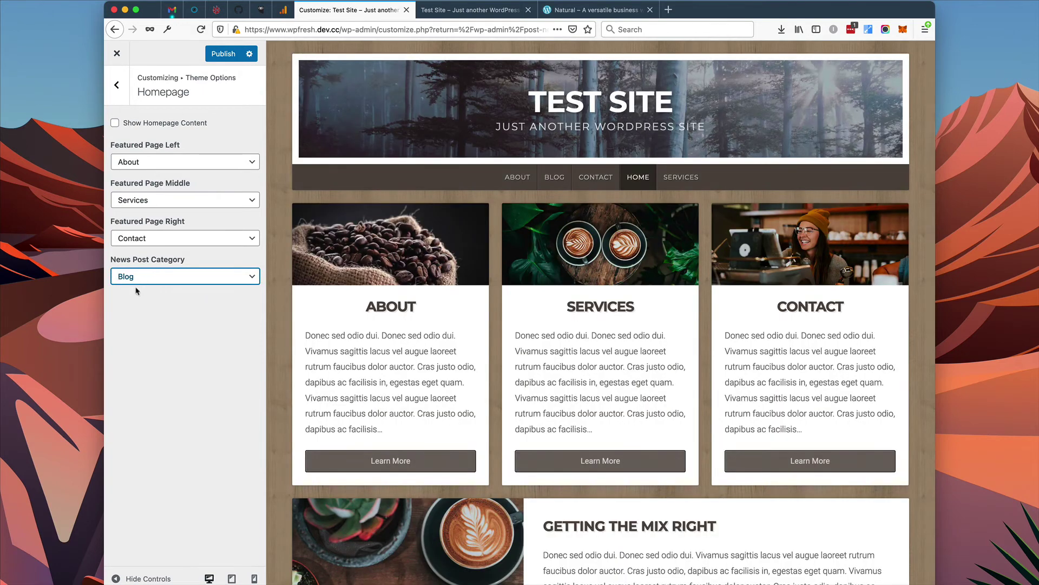
scroll(457, 327, down, 7)
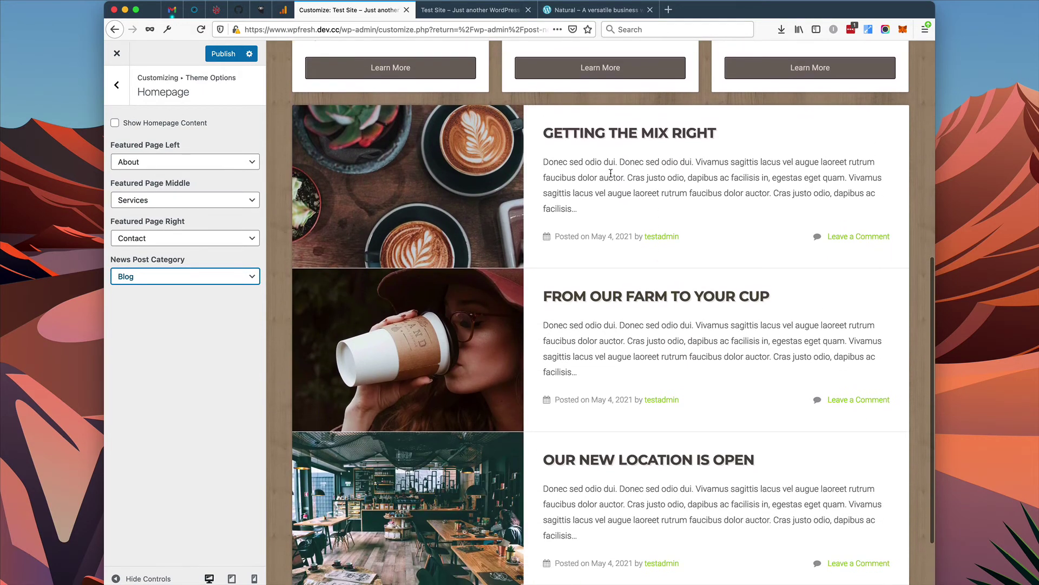
scroll(611, 173, down, 1)
scroll(639, 324, down, 2)
scroll(643, 339, up, 9)
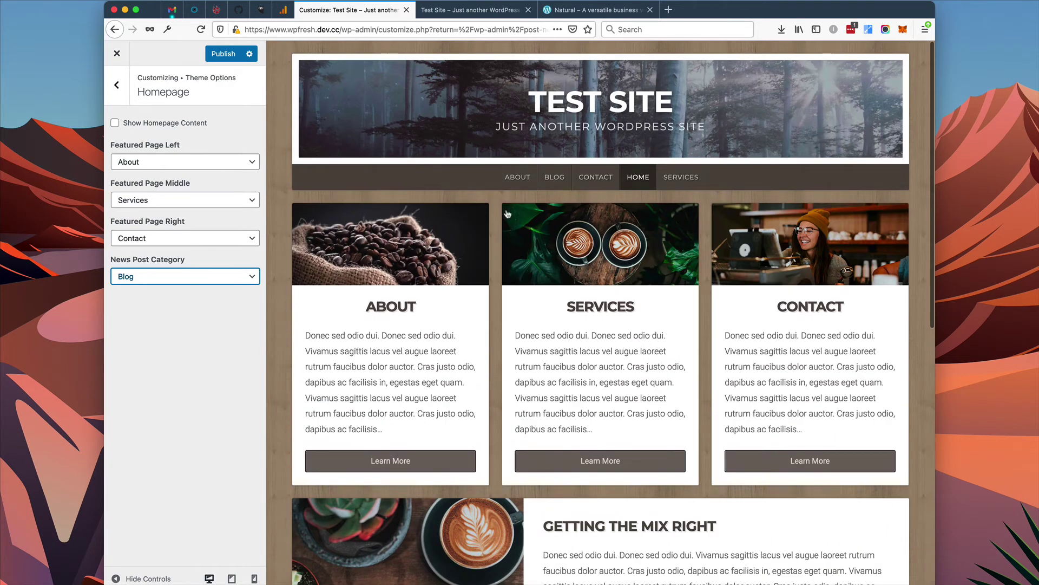
scroll(503, 259, down, 8)
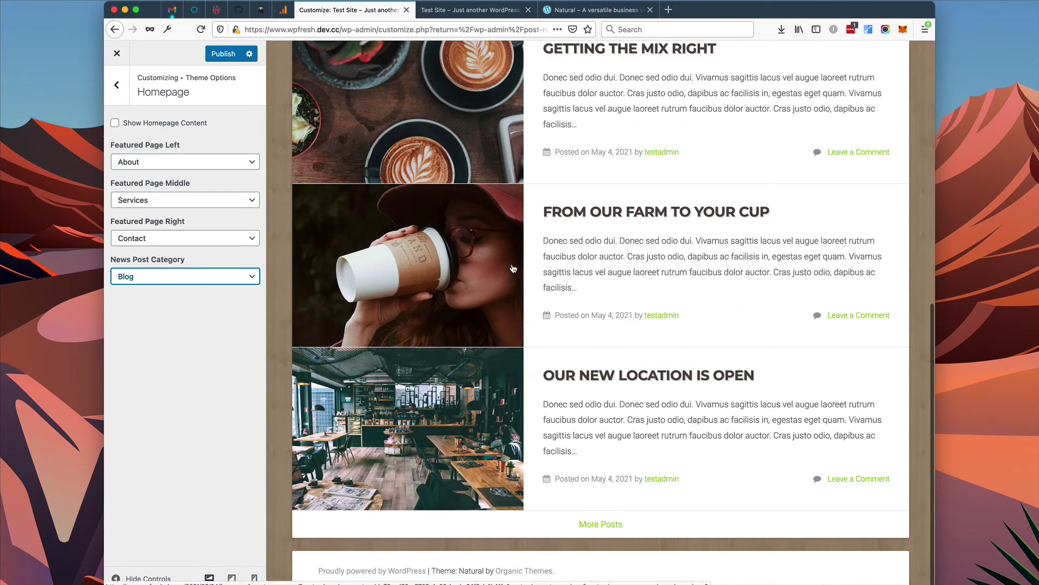
scroll(513, 268, up, 9)
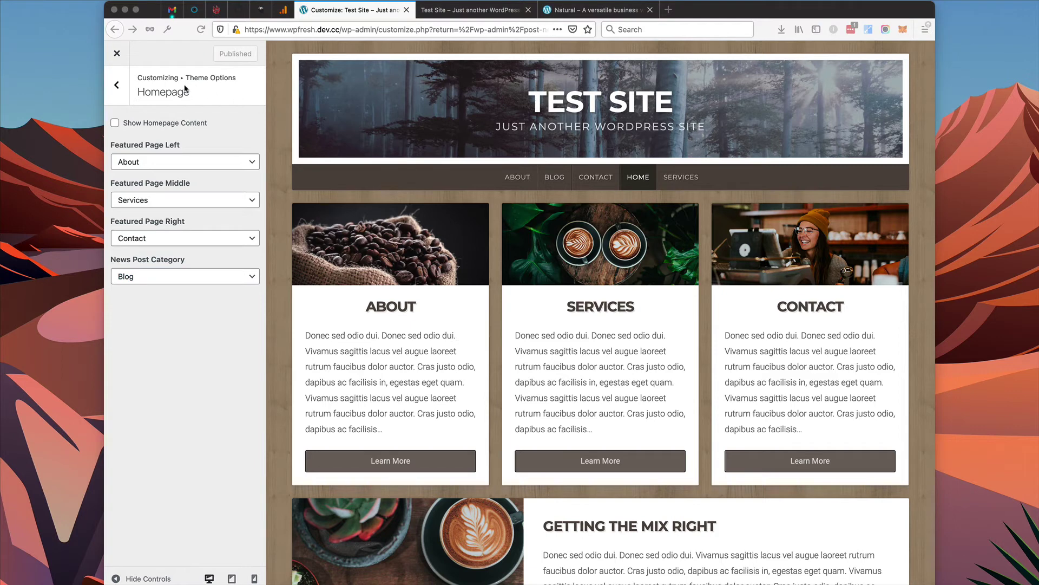
In the Customizer's featured content settings, set the tag name to slider.
click(123, 95)
click(116, 85)
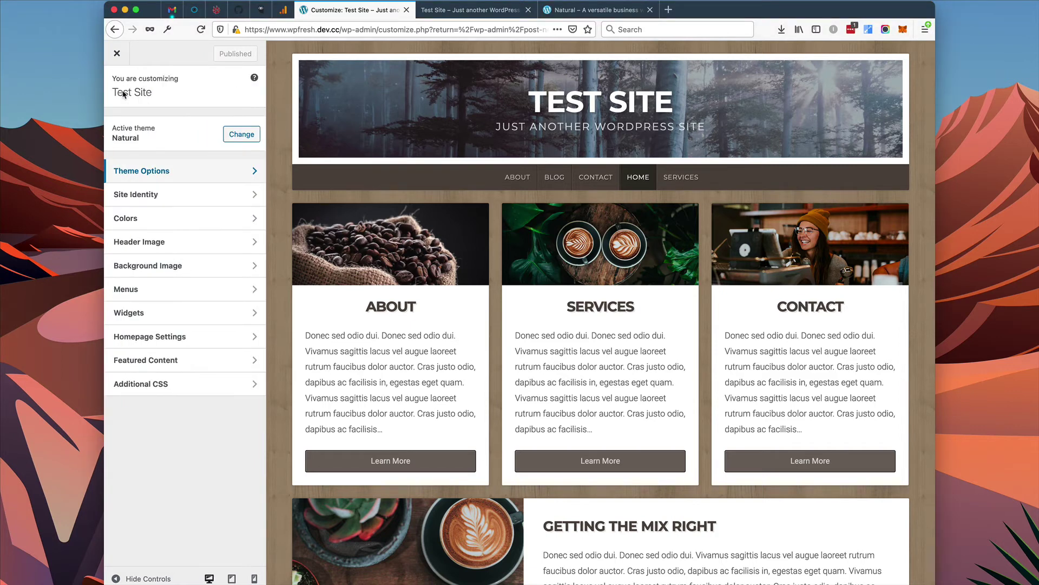
click(210, 363)
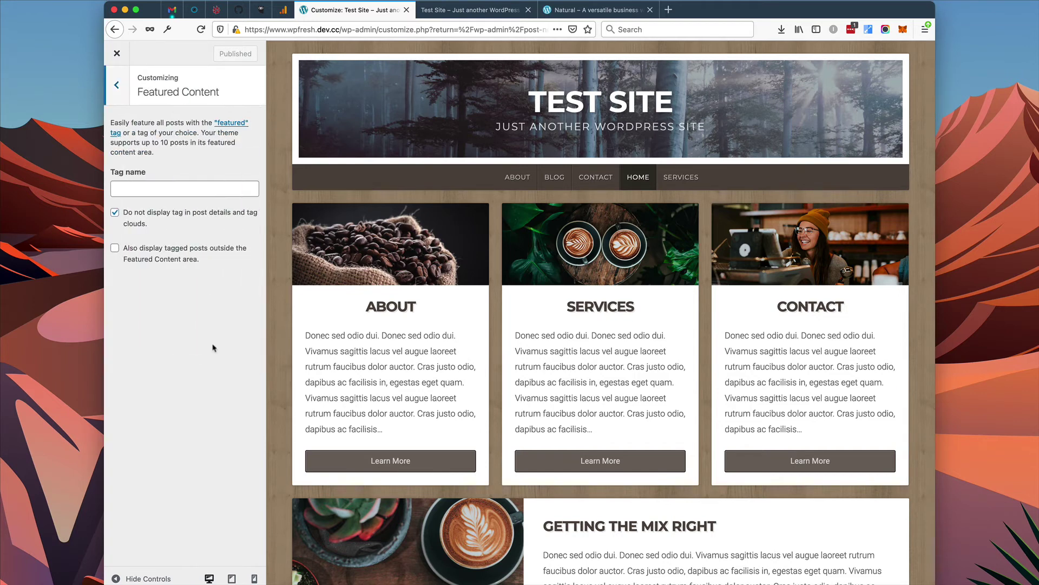
click(165, 186)
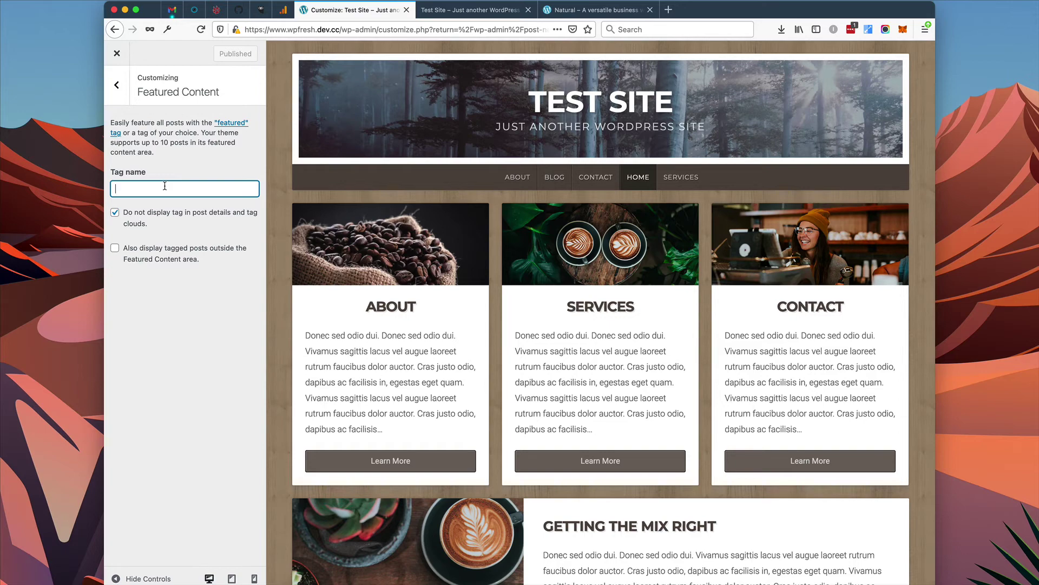
text(s)
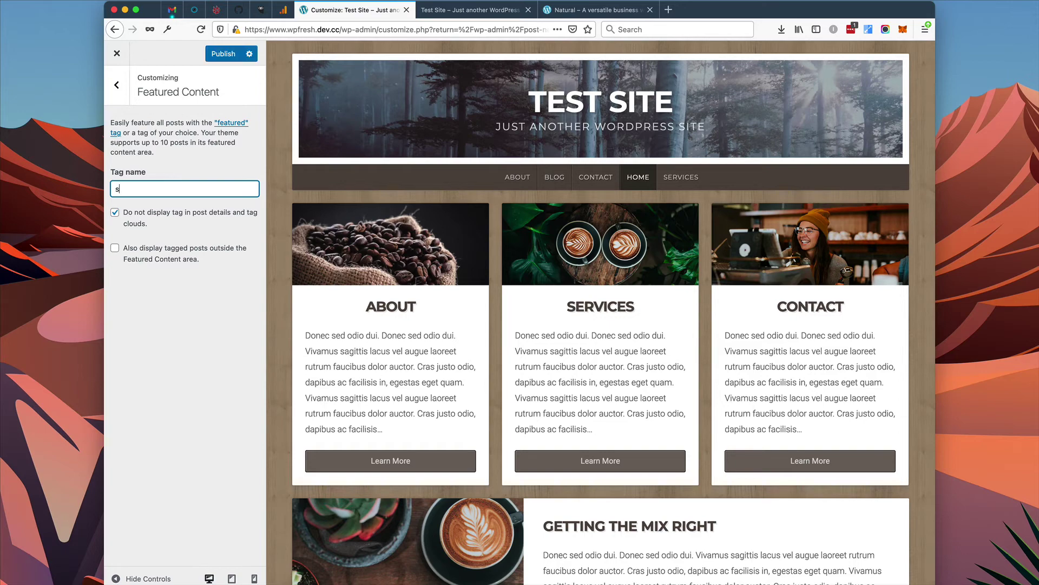
text(lider)
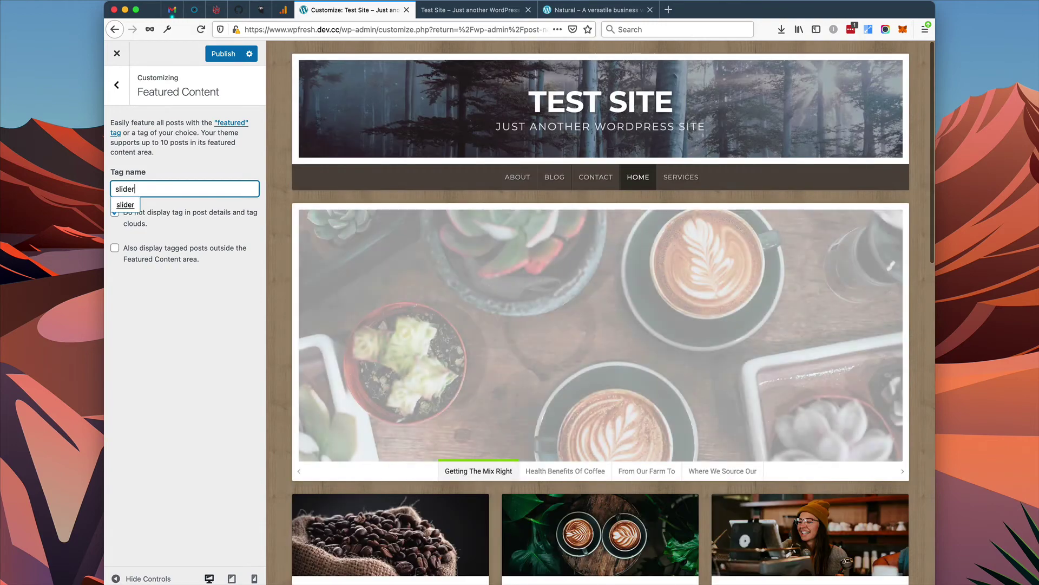
click(125, 206)
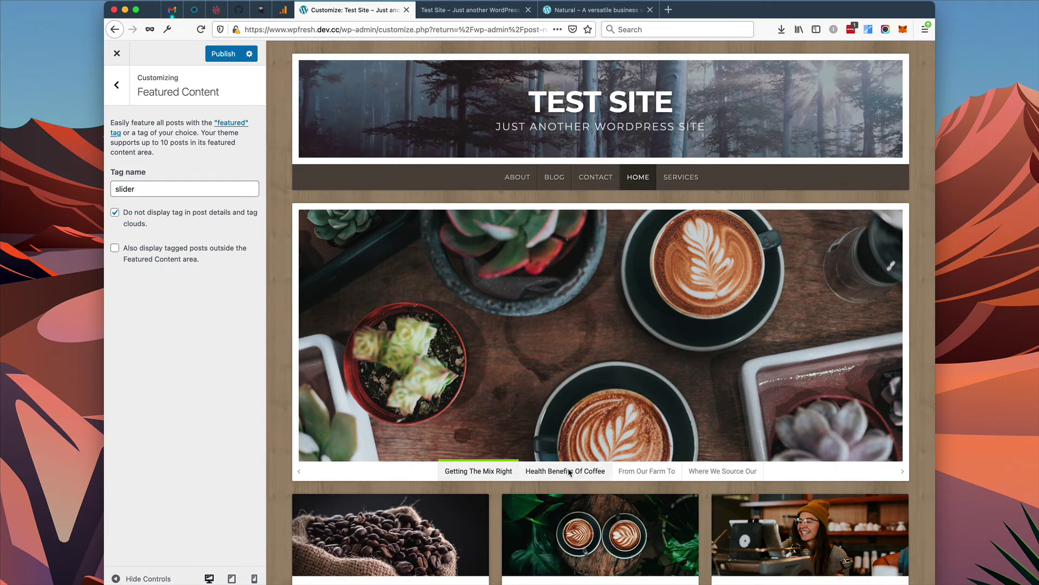
Look through the featured slider's slides and the homepage preview, comparing the header with the Natural theme demo site.
click(644, 473)
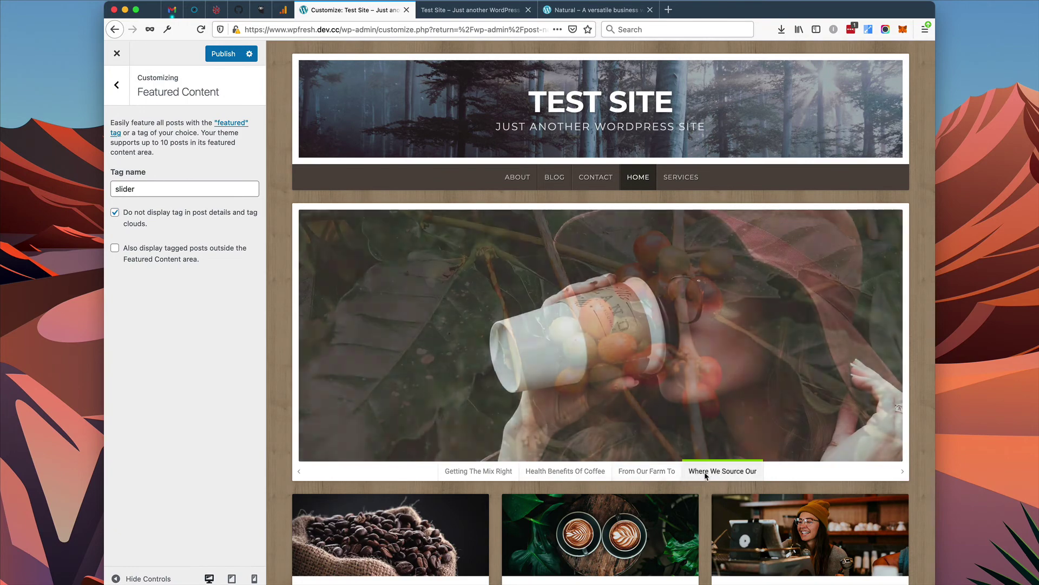
click(587, 472)
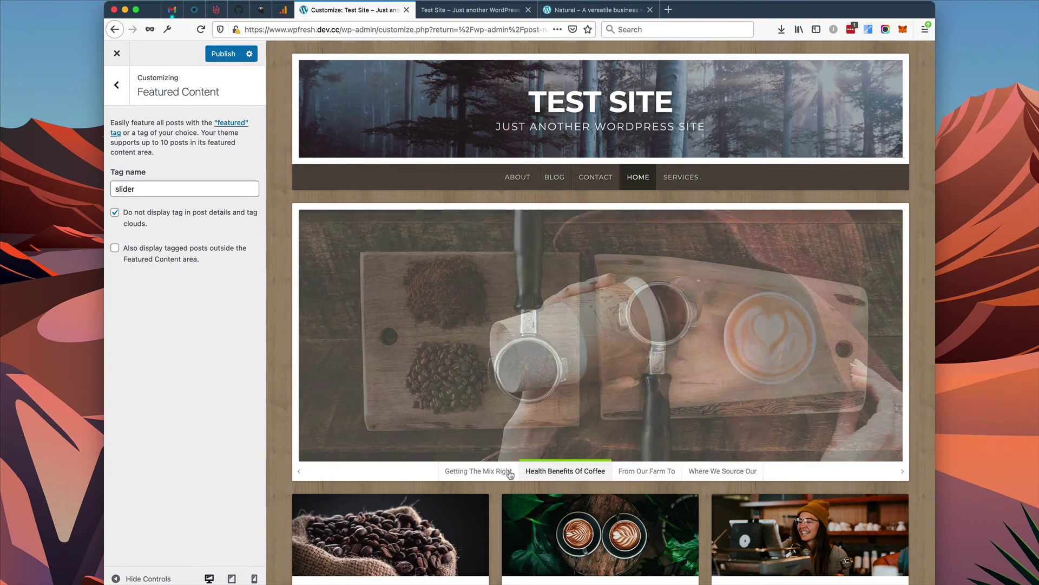
click(490, 471)
scroll(388, 342, down, 10)
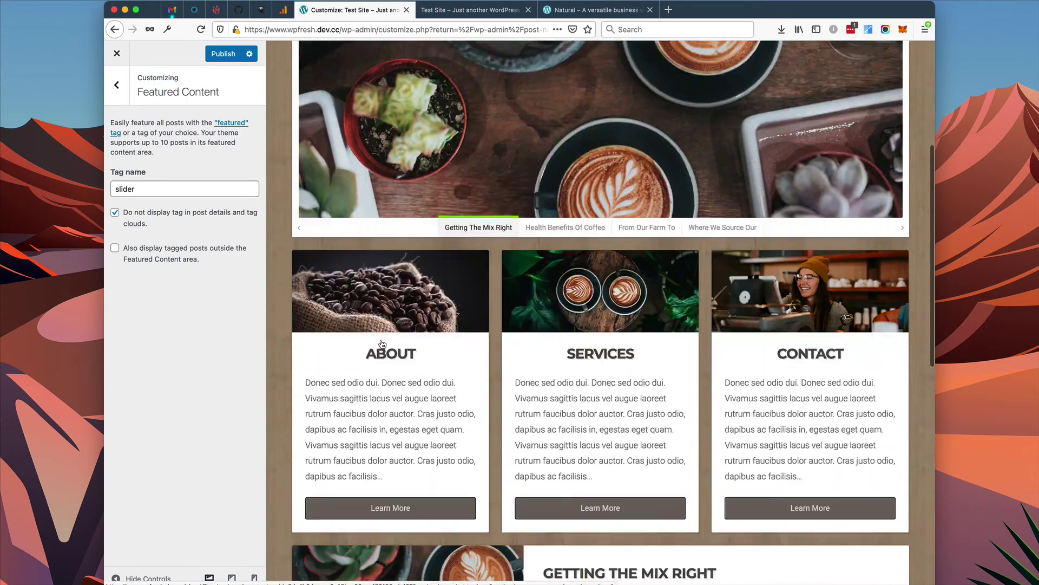
scroll(388, 343, down, 2)
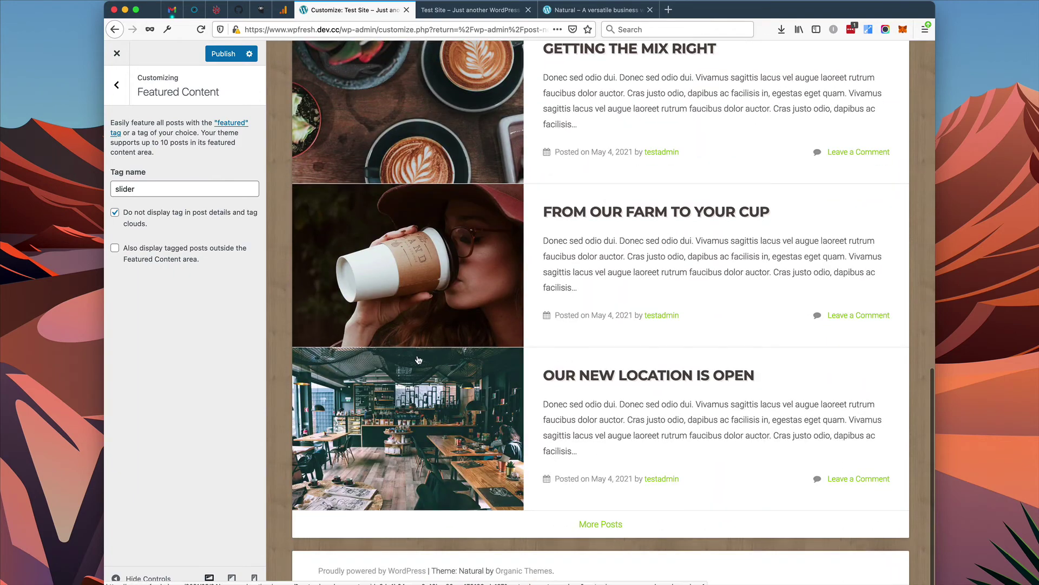
scroll(419, 360, up, 10)
scroll(524, 399, up, 4)
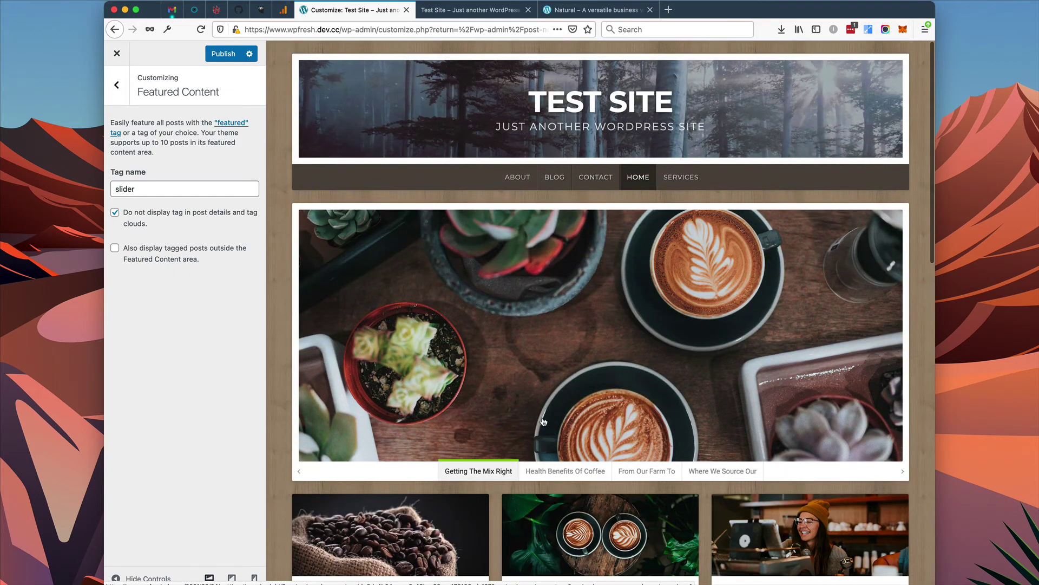
click(573, 10)
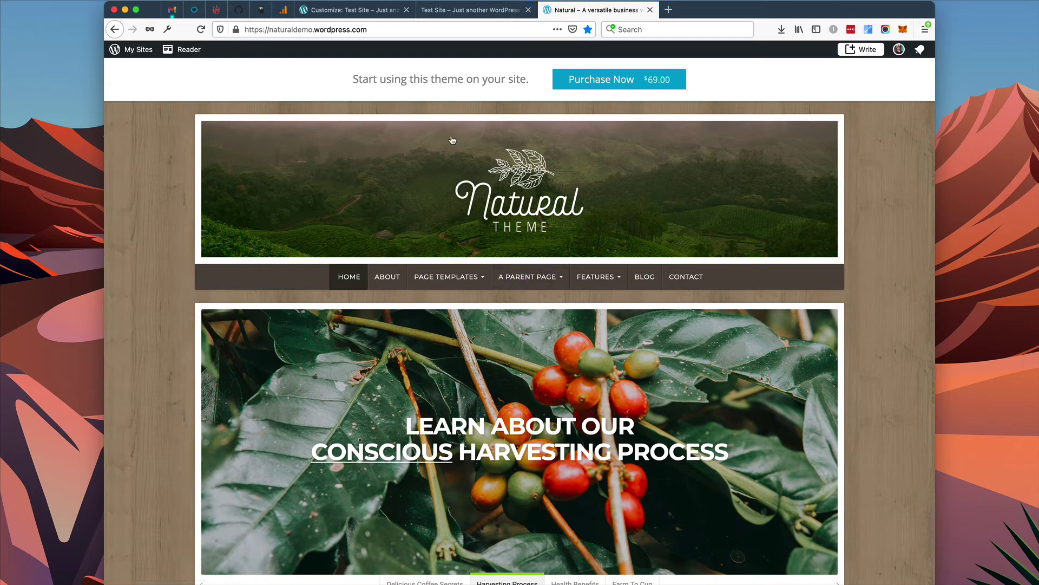
click(358, 10)
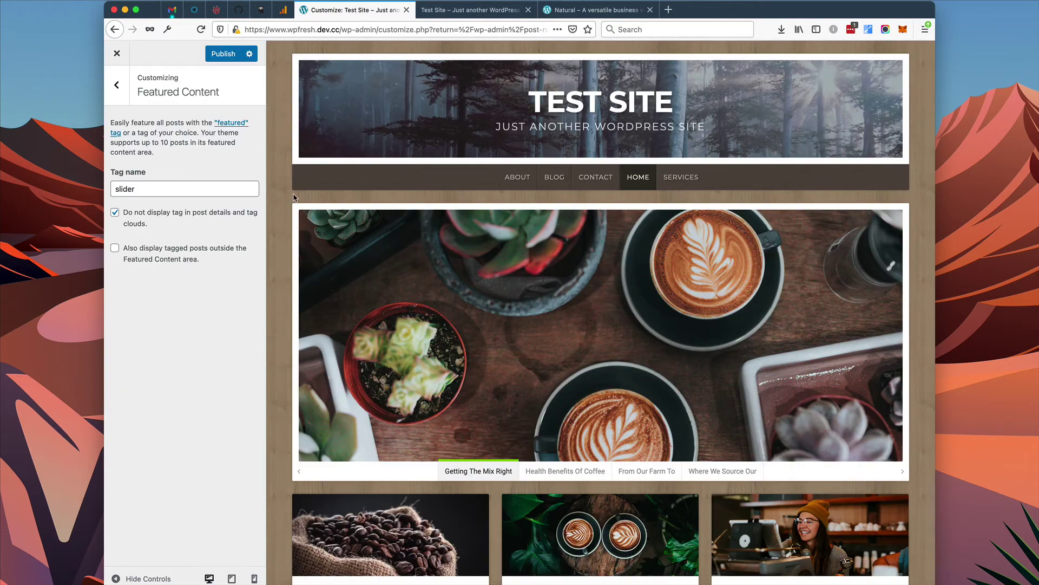
In the site identity settings, use the uncropped Natural Theme image as the logo and hide the site title and tagline.
click(117, 88)
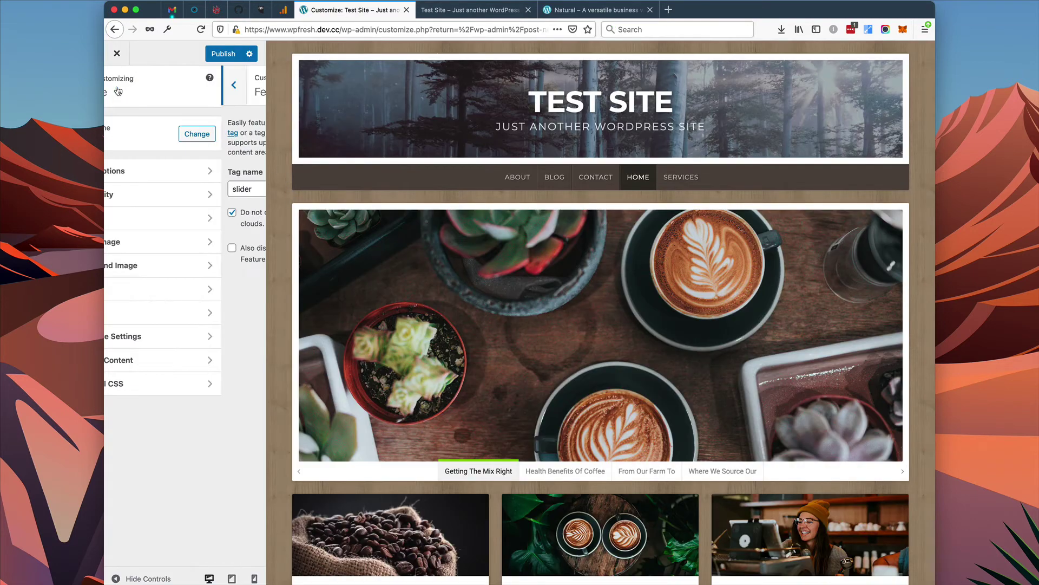
click(192, 197)
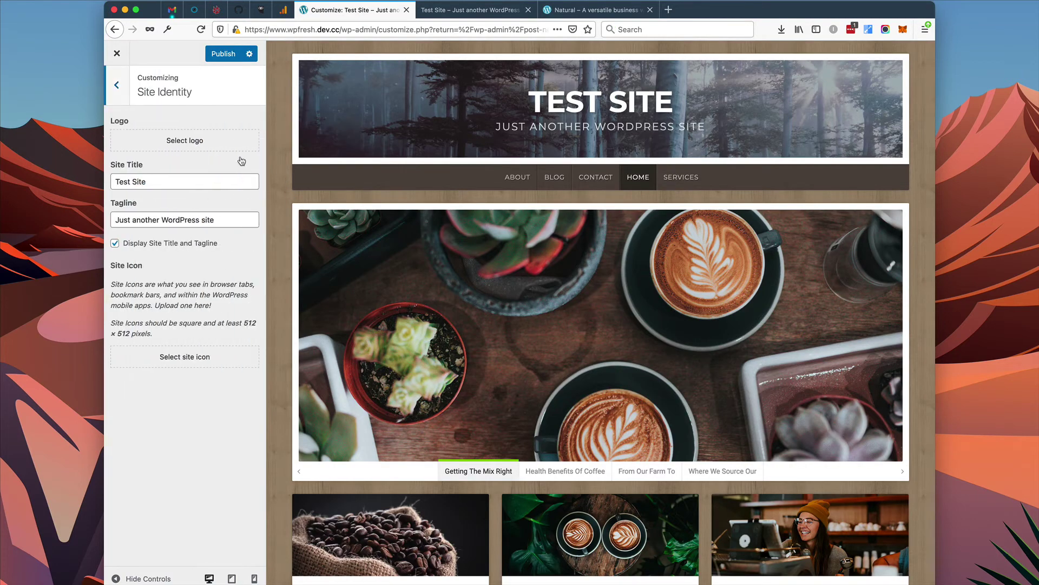
click(189, 142)
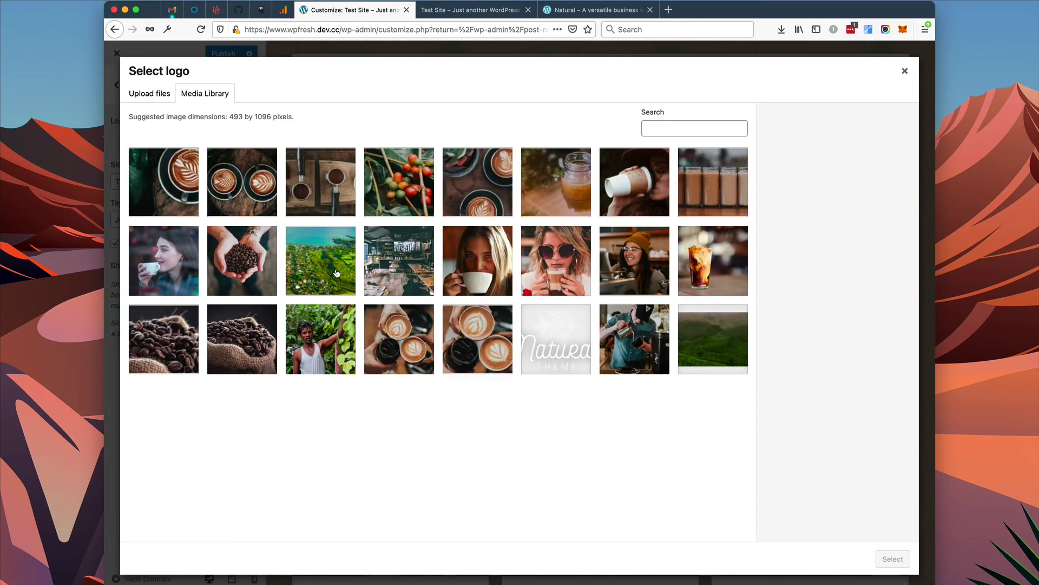
click(556, 335)
click(893, 559)
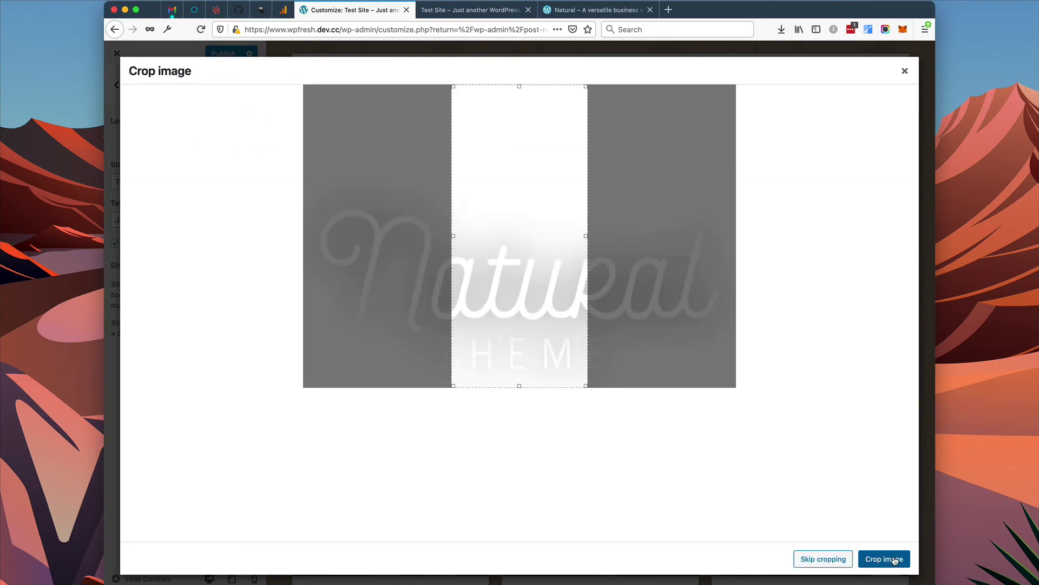
click(803, 558)
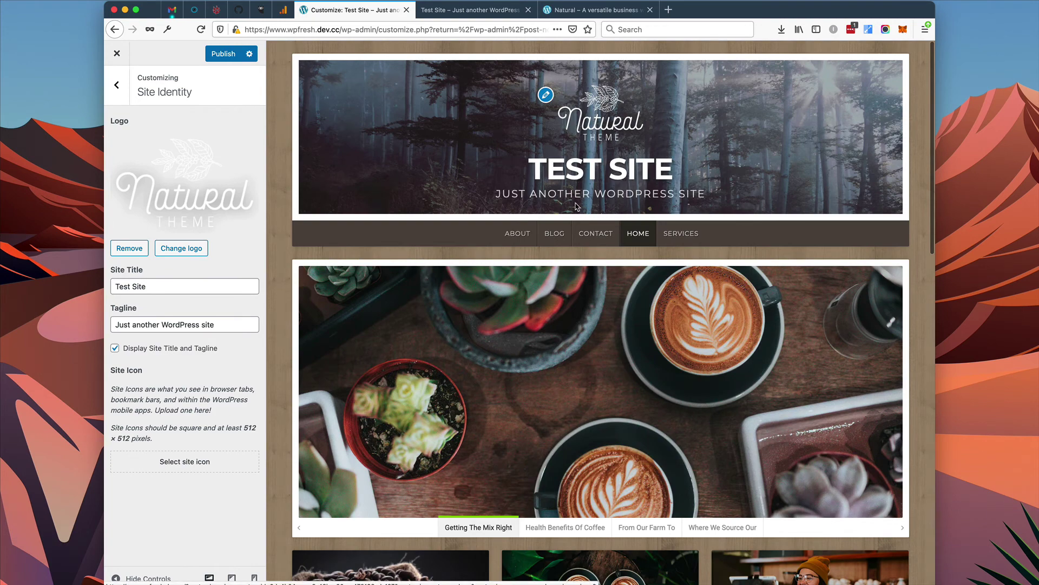
click(207, 349)
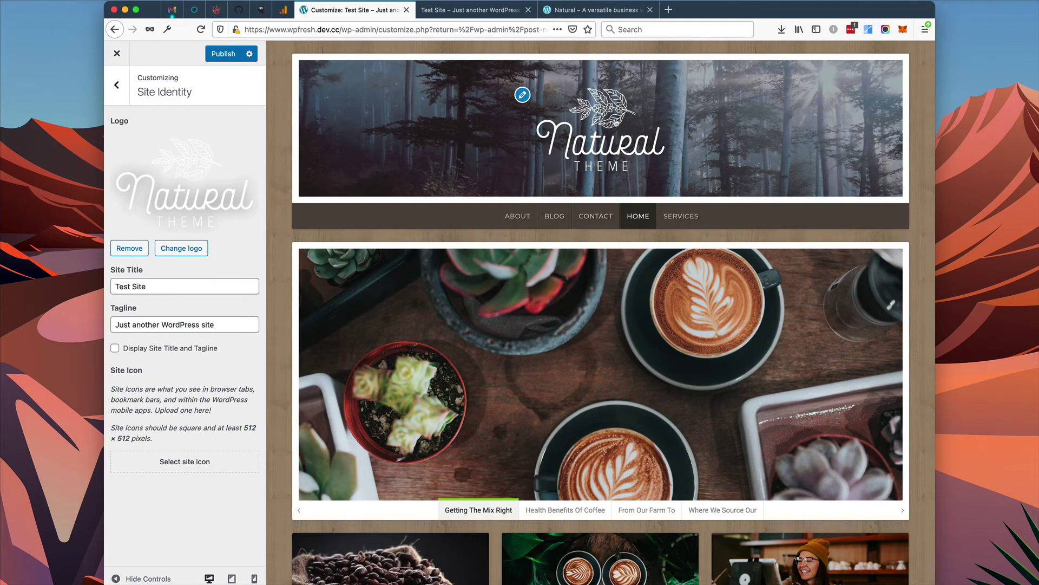
click(117, 85)
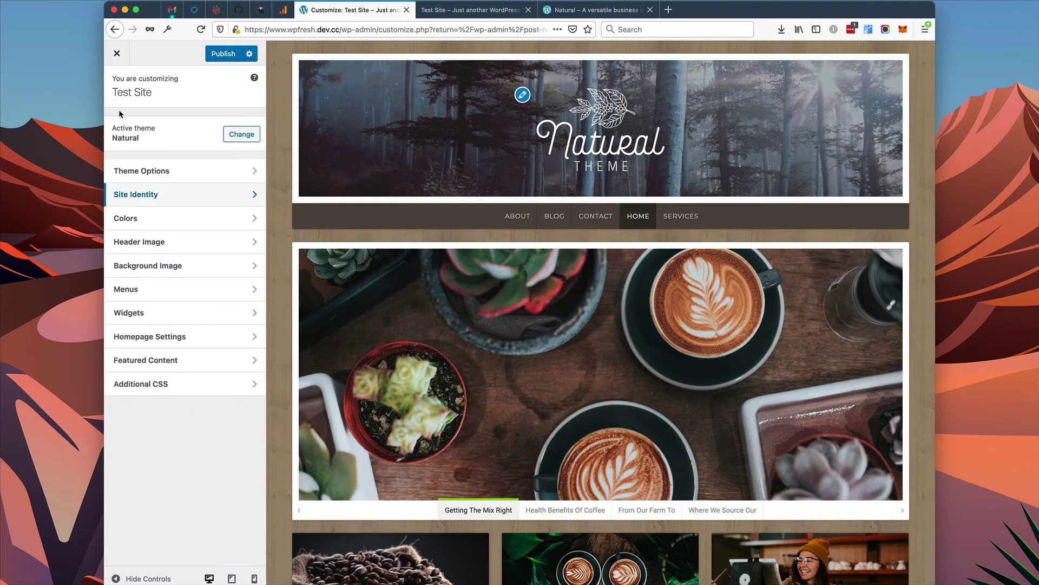
Replace the Customizer's header image with natural-header-new-02-1.jpg from the media library, without cropping it.
click(200, 244)
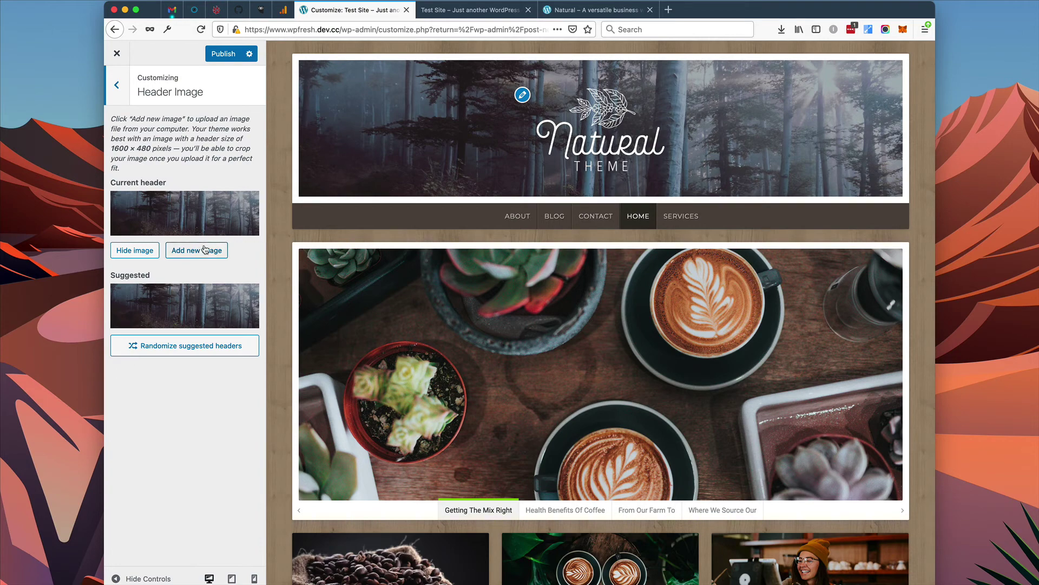
click(208, 249)
click(709, 361)
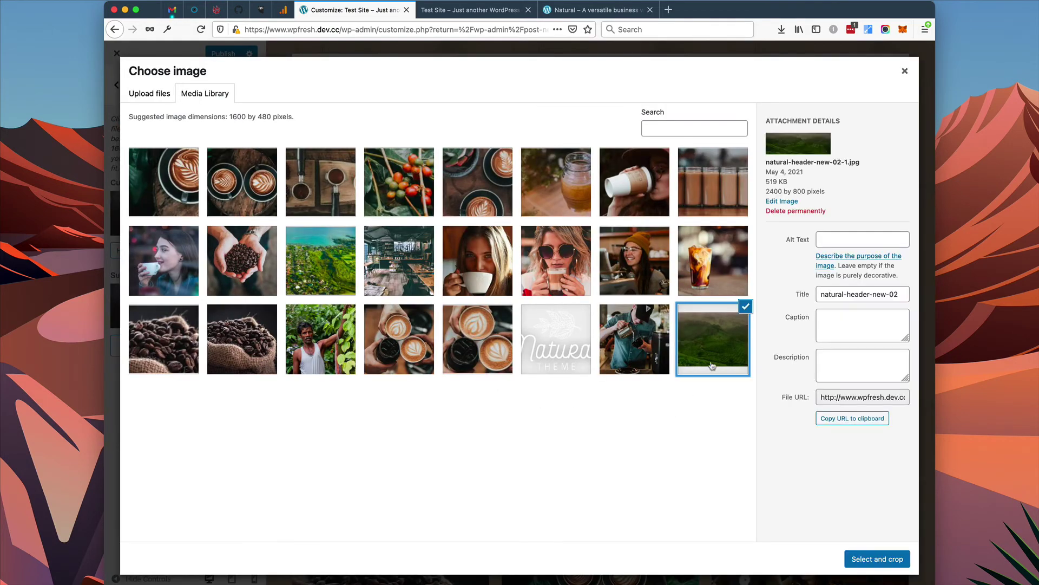
click(870, 559)
click(840, 558)
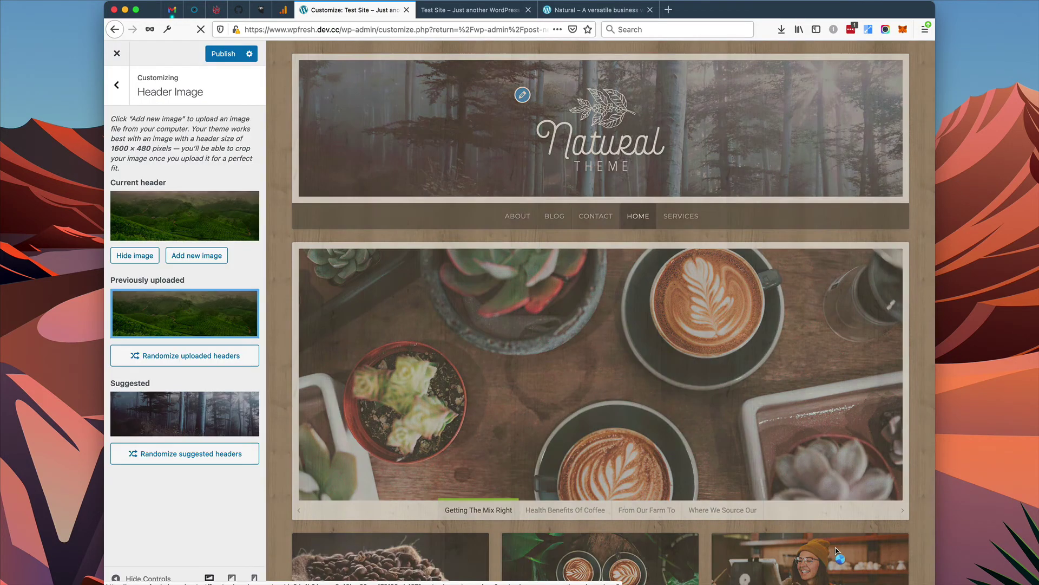
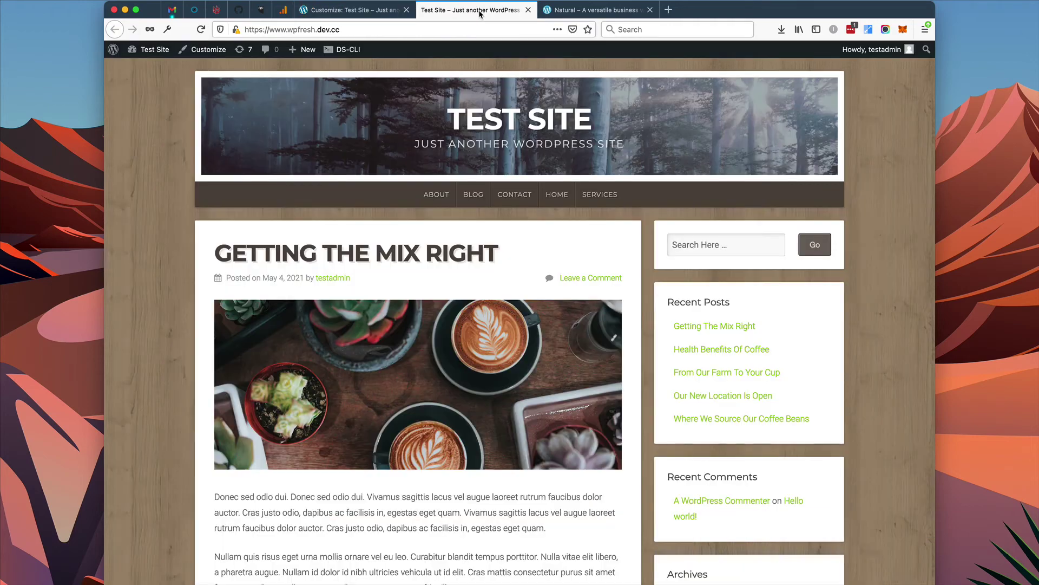
Reload the live test site and look over the whole homepage with the new logo and header image.
click(200, 29)
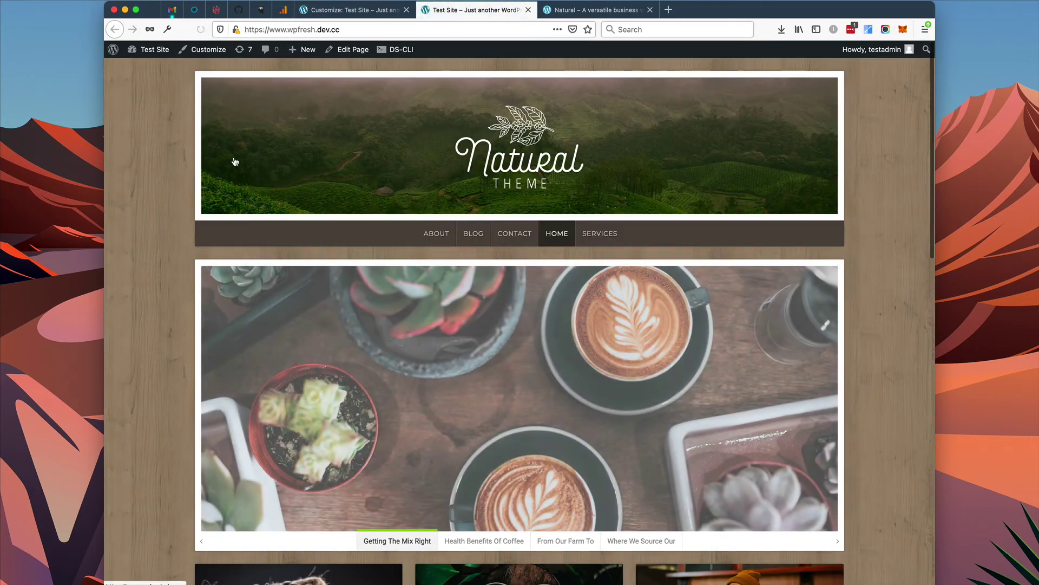
scroll(634, 342, down, 15)
scroll(632, 337, down, 2)
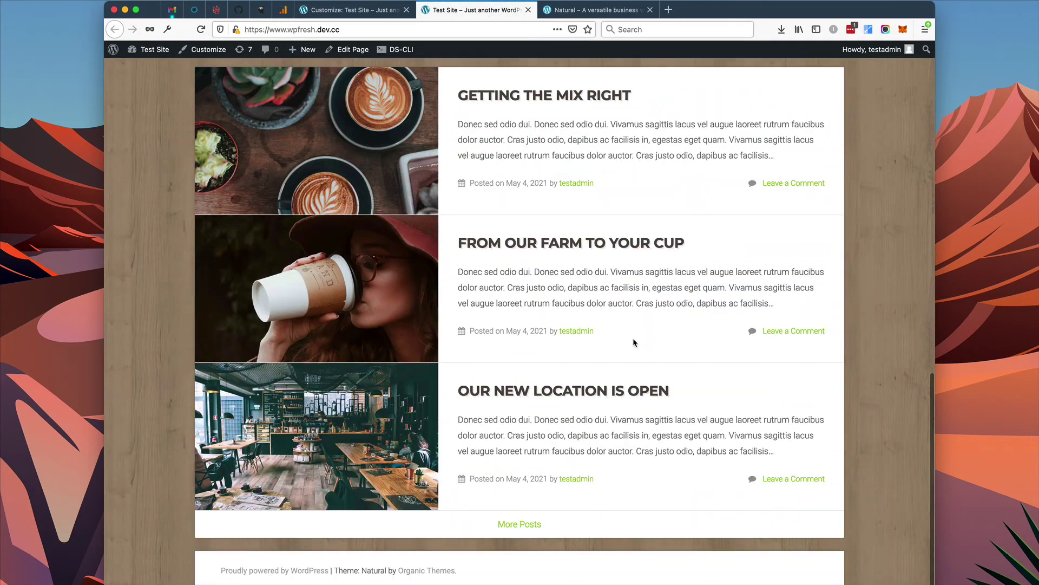
scroll(632, 338, up, 15)
scroll(632, 338, down, 15)
scroll(633, 339, up, 15)
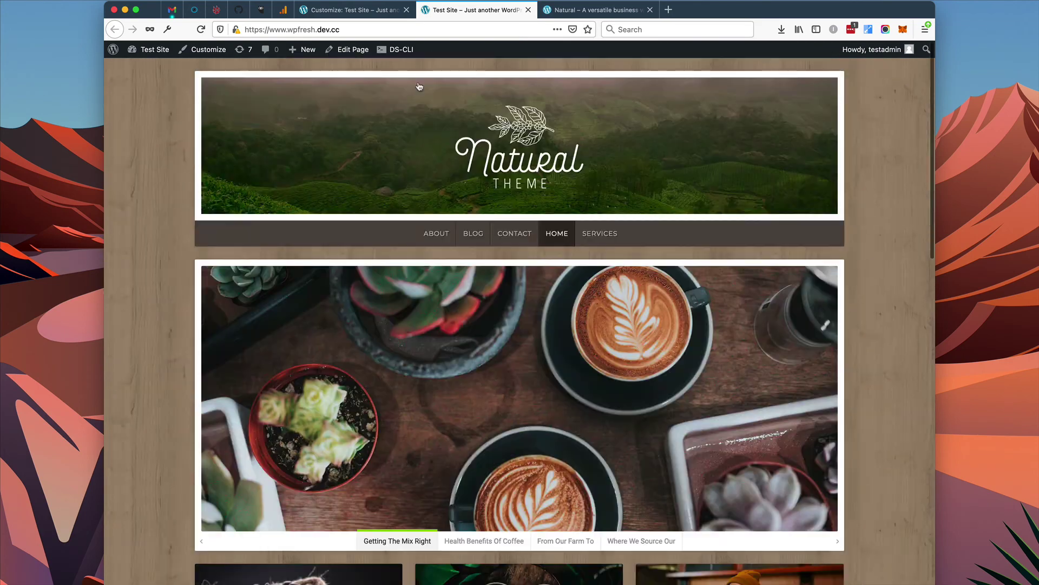
Leave the Customizer and open the Getting The Mix Right post for editing from the list of all posts.
click(337, 10)
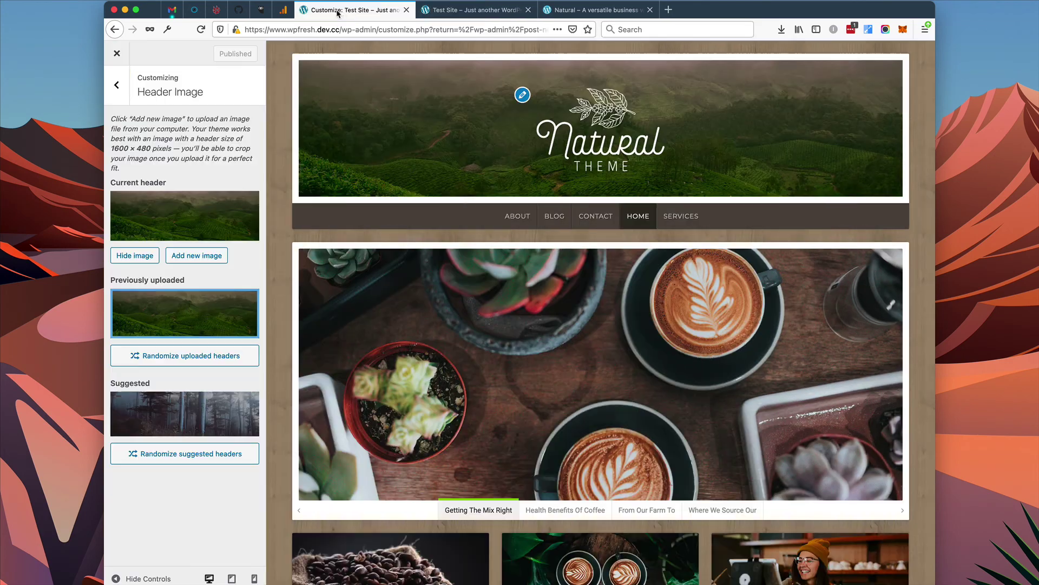
click(116, 85)
click(117, 54)
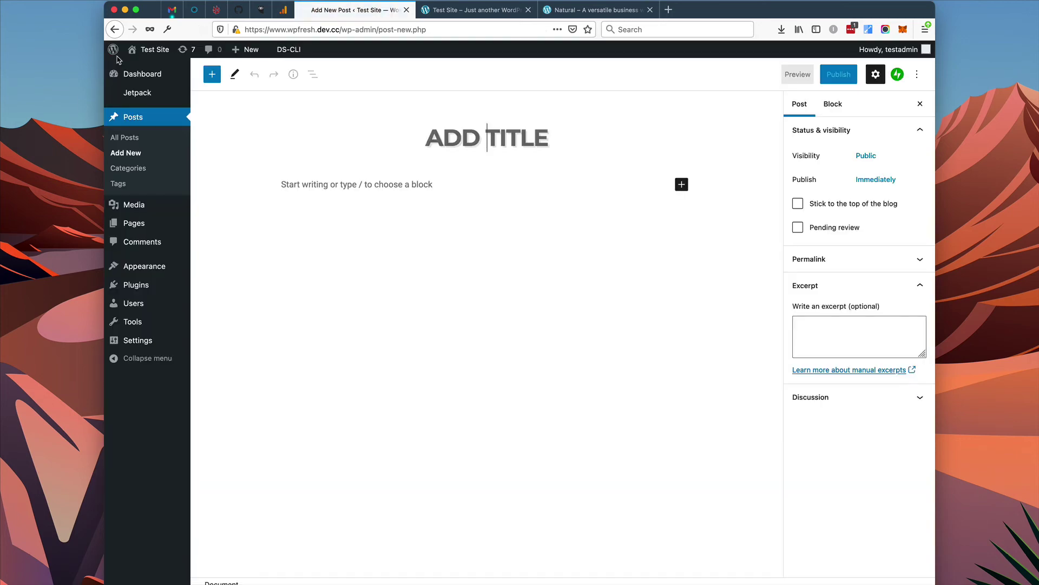
click(140, 138)
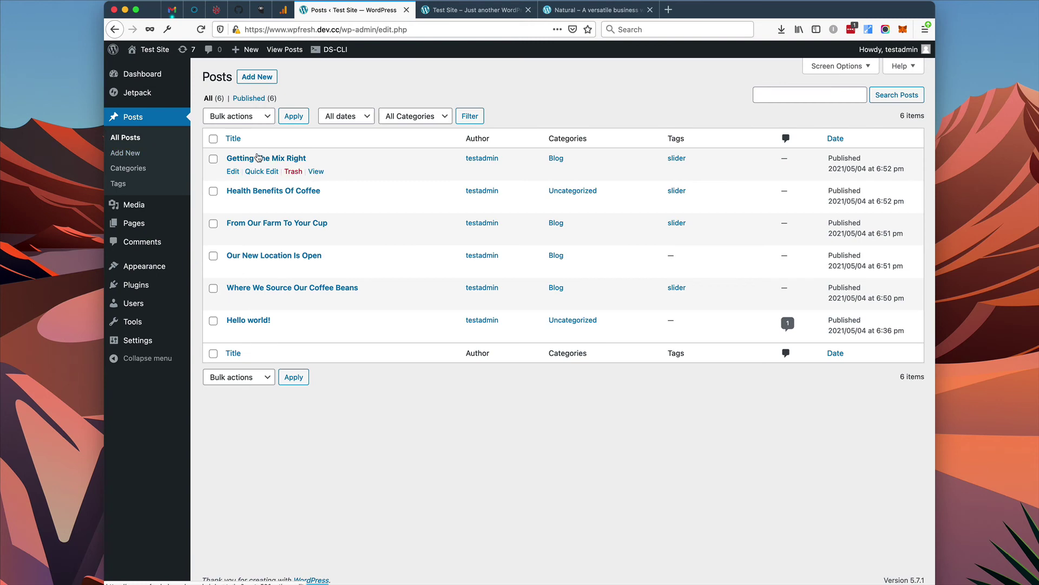
click(257, 159)
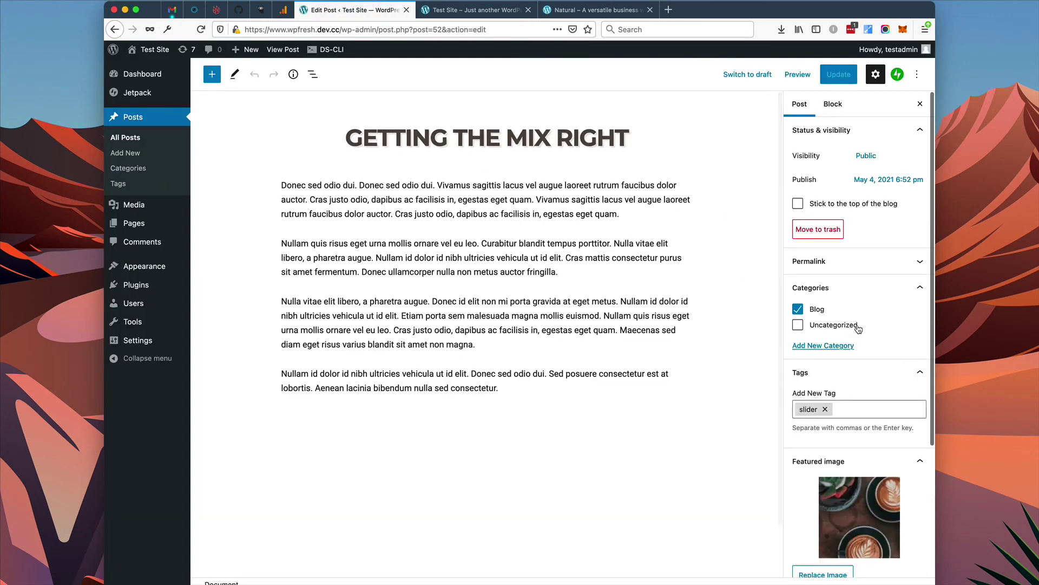
Write the excerpt "Getting The Mix Right" for the post and update it.
scroll(853, 317, down, 3)
scroll(854, 317, down, 2)
click(851, 504)
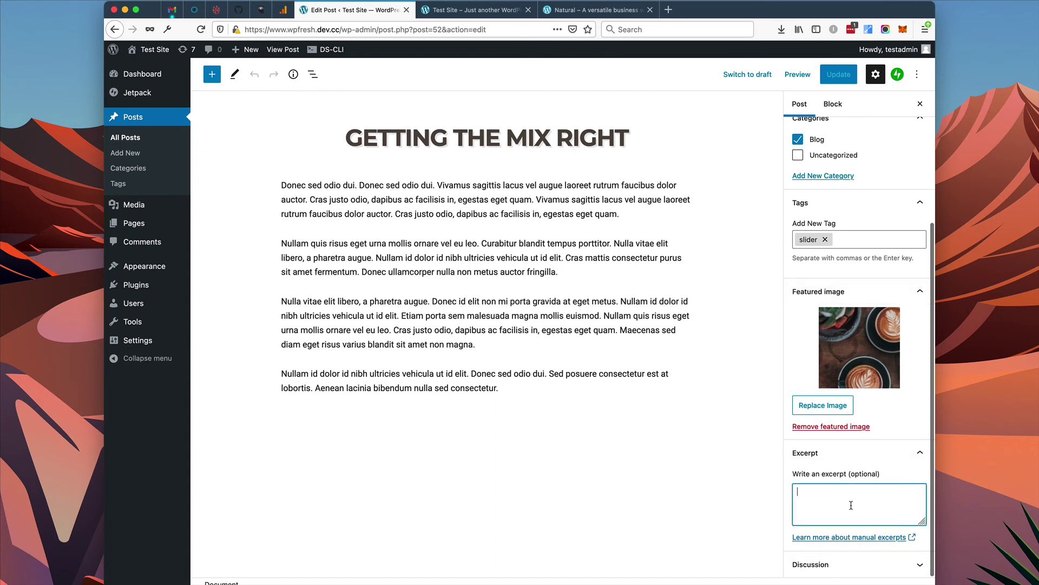
text(Ge)
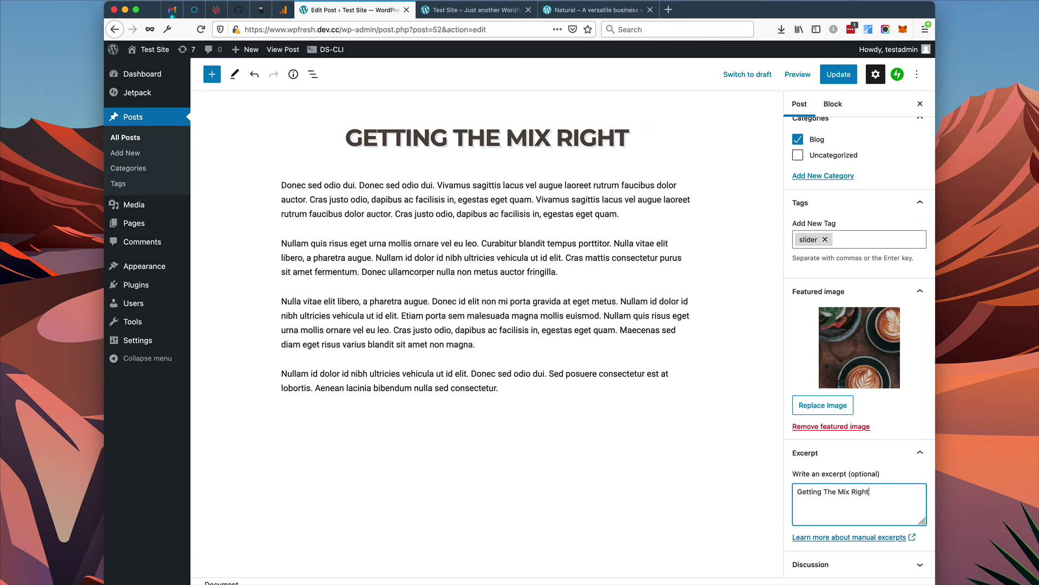
text(tting The Mix Right)
click(837, 75)
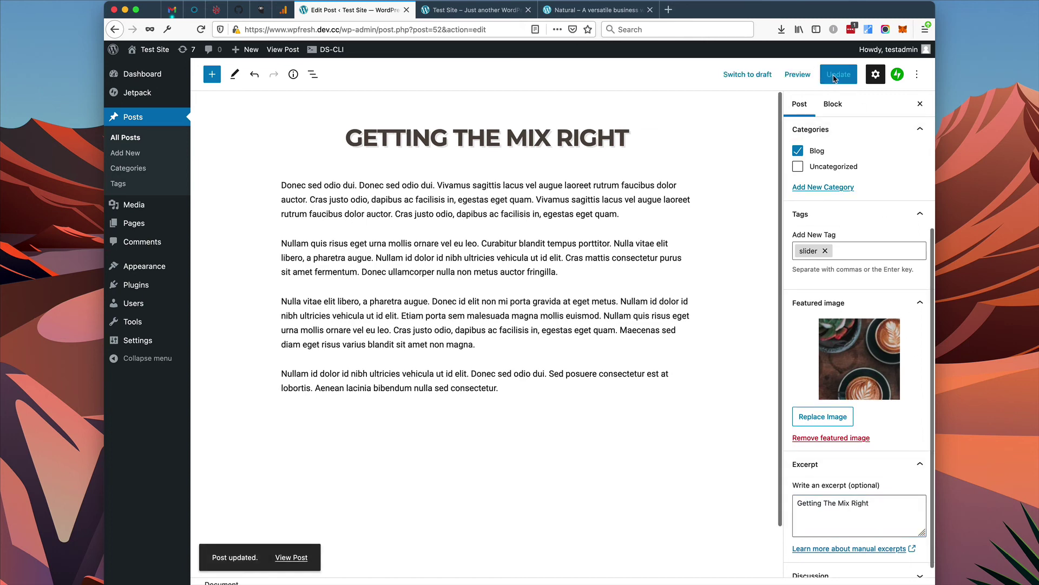
Reload the live homepage and examine the first slide's title and the text of the About, Services and Contact sections.
click(472, 11)
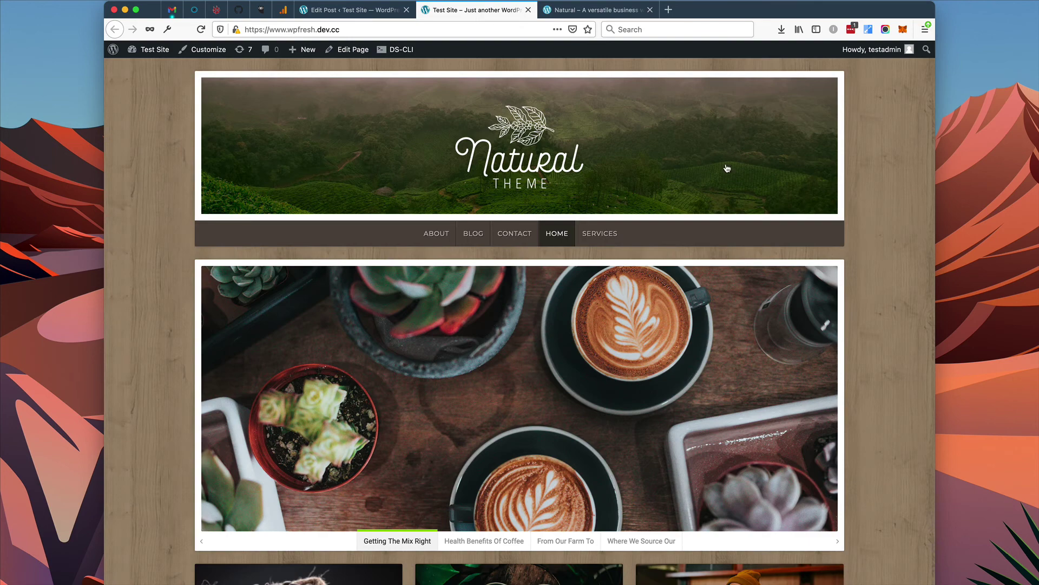
scroll(728, 168, down, 5)
scroll(728, 168, up, 4)
click(202, 34)
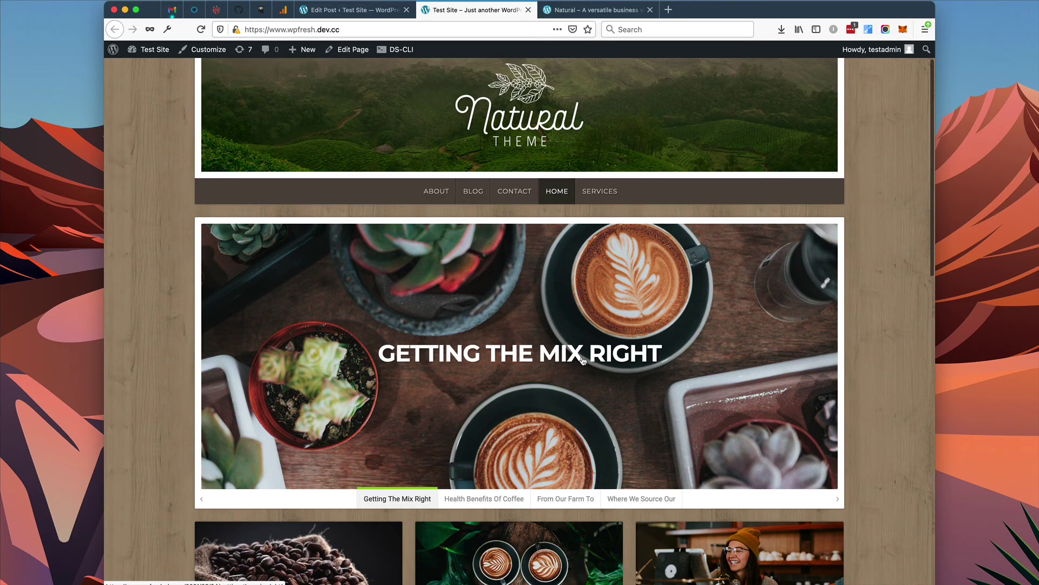
scroll(582, 360, down, 5)
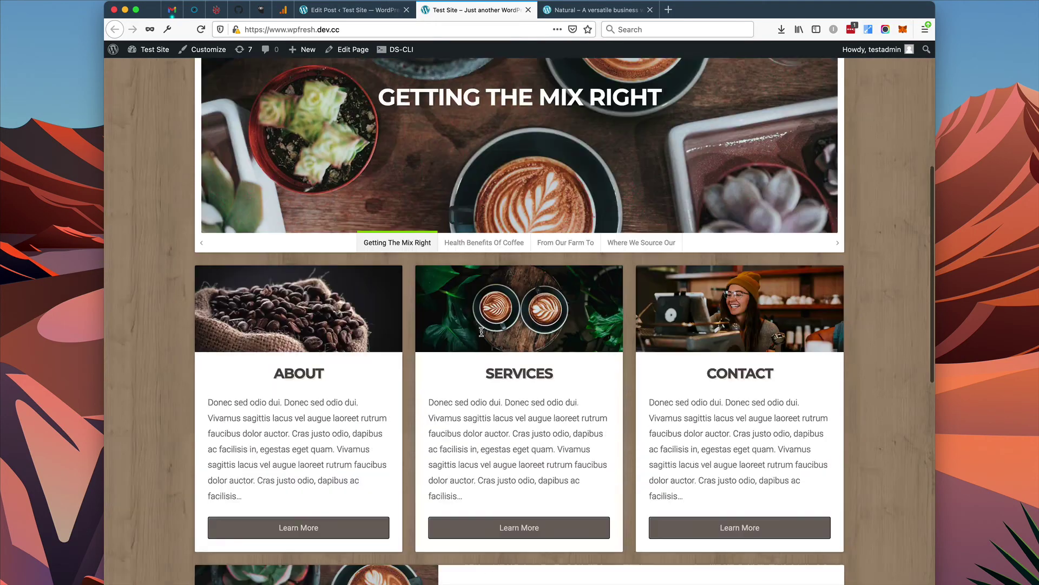
scroll(481, 331, up, 5)
scroll(481, 331, down, 6)
scroll(504, 306, down, 1)
drag(208, 283, 300, 372)
scroll(387, 363, up, 3)
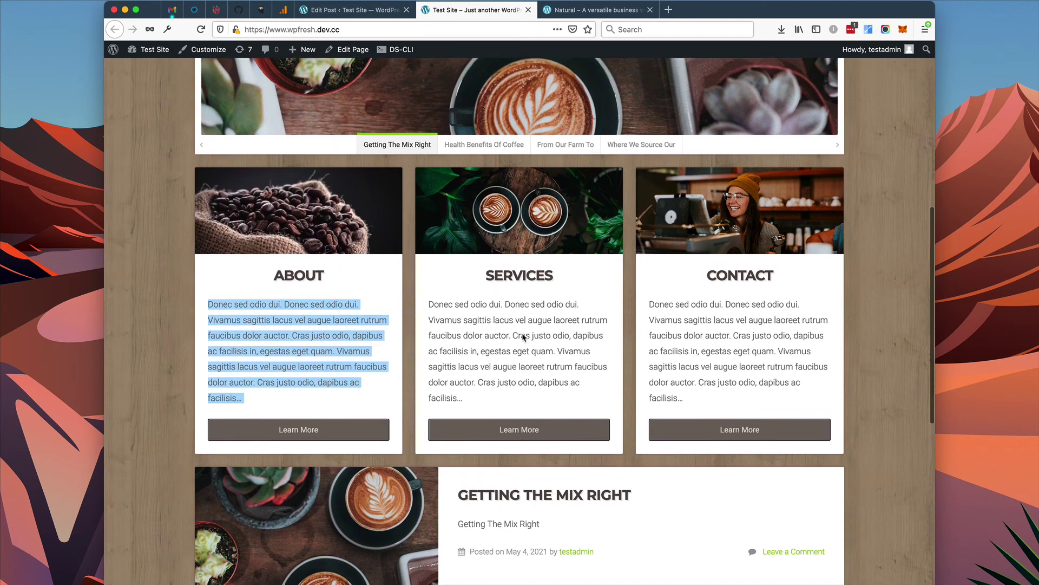
Open the About page for editing, write the excerpt "And let's add our custom excerpt content here. Yay!" and update the page.
click(362, 11)
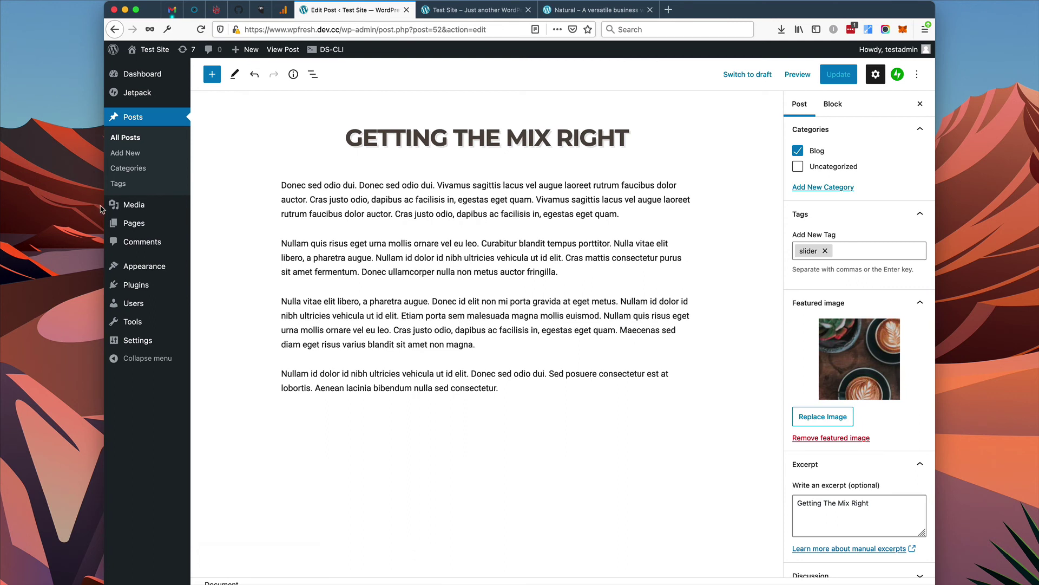
mouse_move(134, 223)
click(216, 225)
click(238, 158)
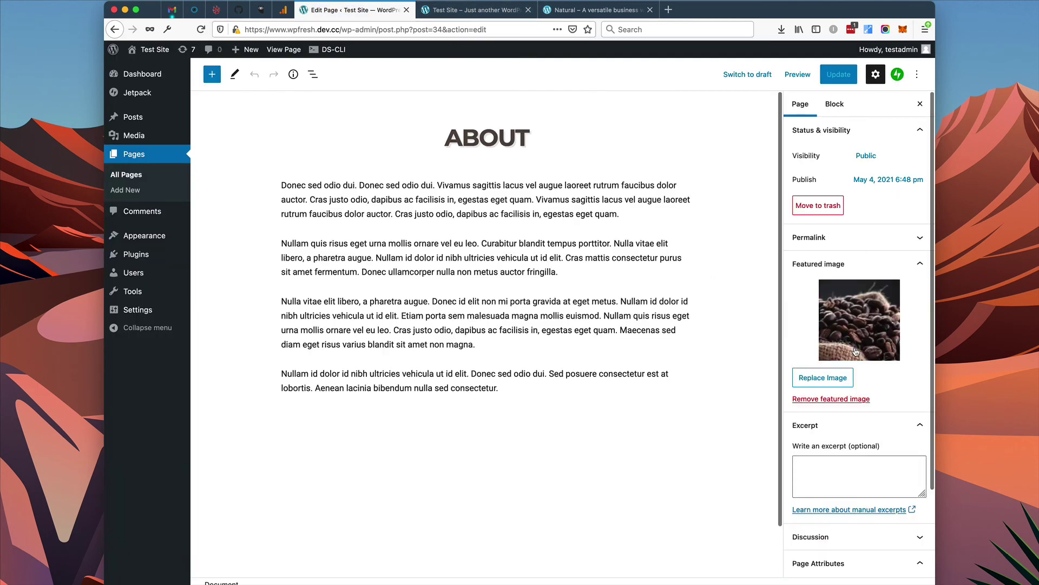
click(868, 474)
text(A)
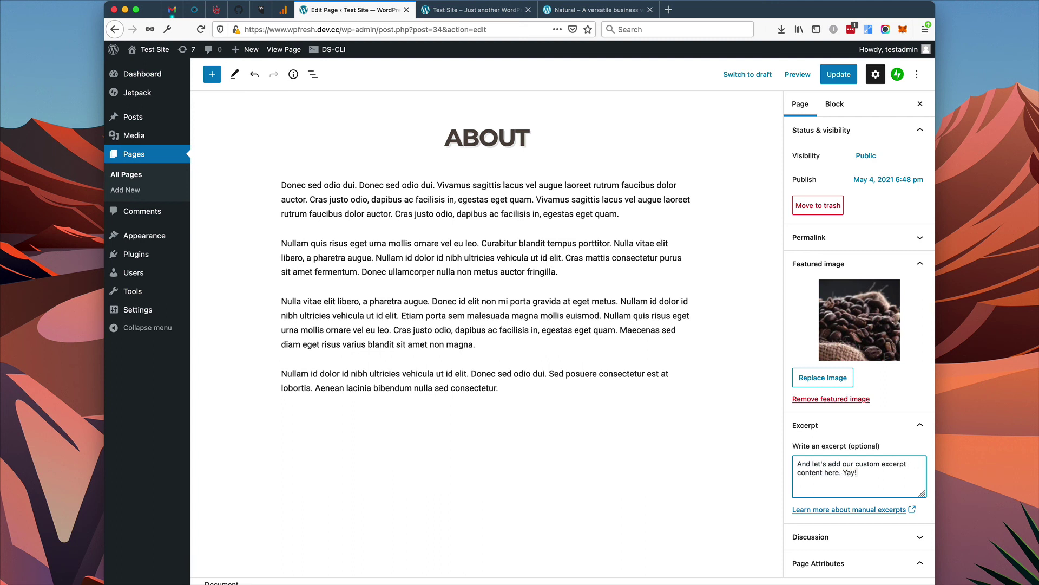
click(839, 74)
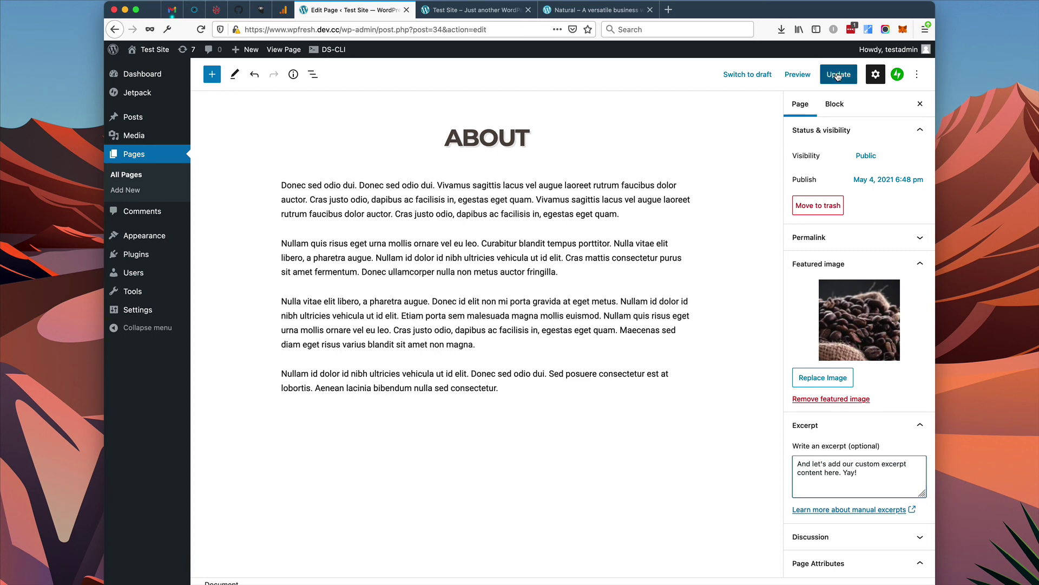
Reload the live homepage and check the excerpt text in the About section.
click(472, 12)
double_click(271, 368)
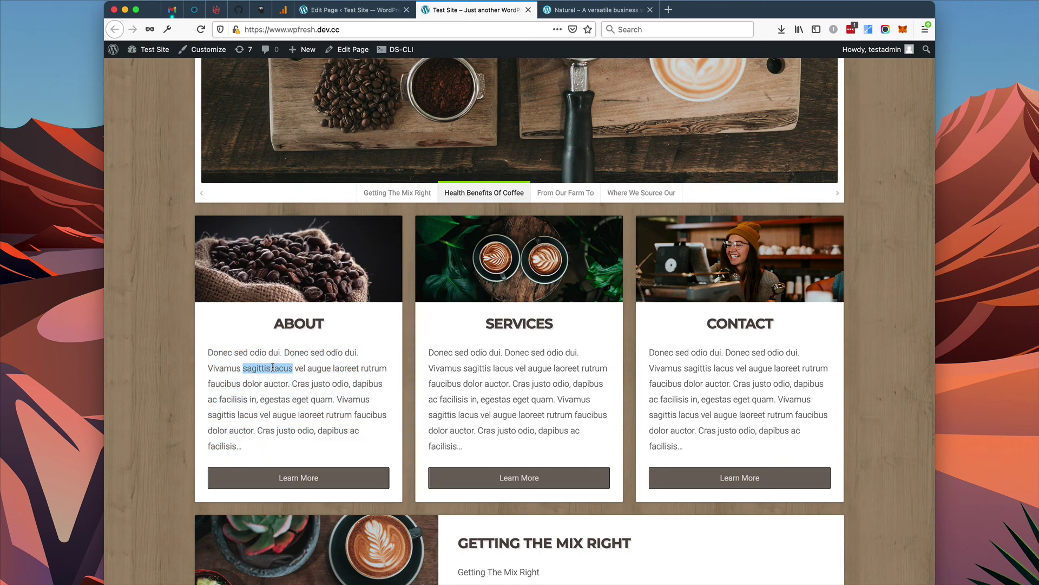
click(201, 29)
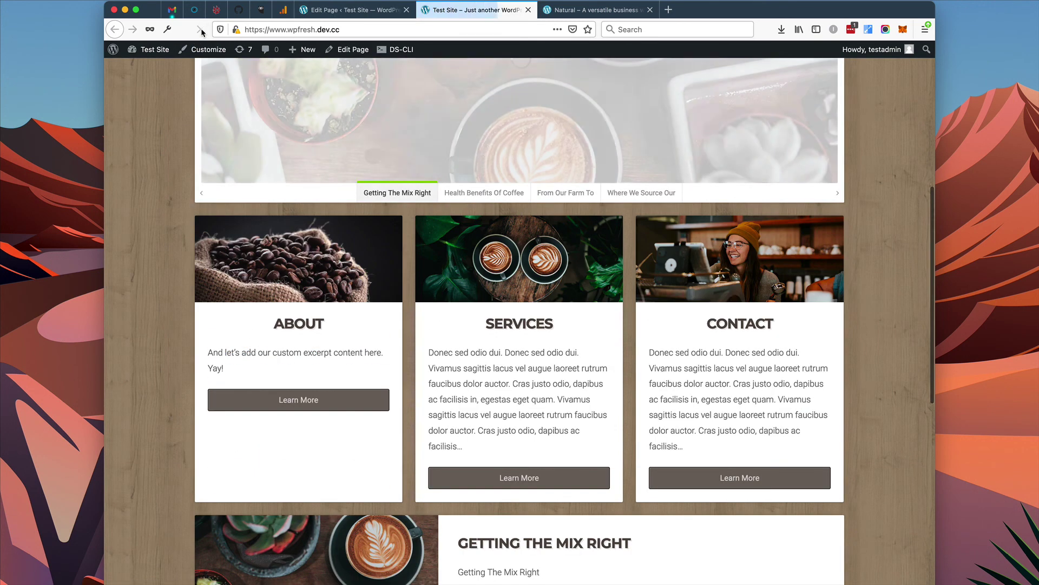
drag(225, 367, 208, 355)
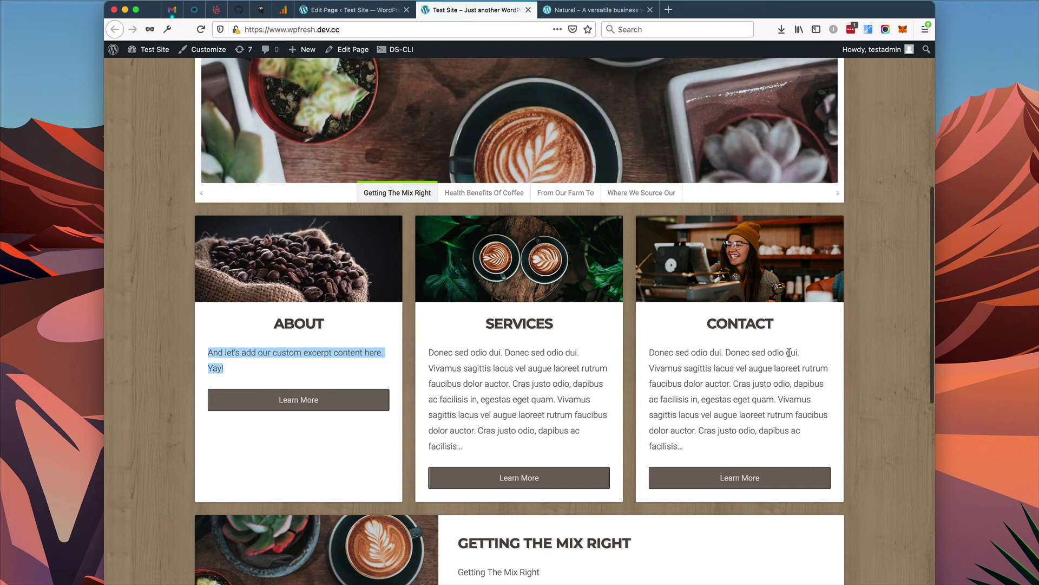
Go through the featured slider's slides on the live homepage, comparing Getting The Mix Right with the slides without excerpts.
scroll(710, 361, down, 3)
scroll(710, 361, up, 10)
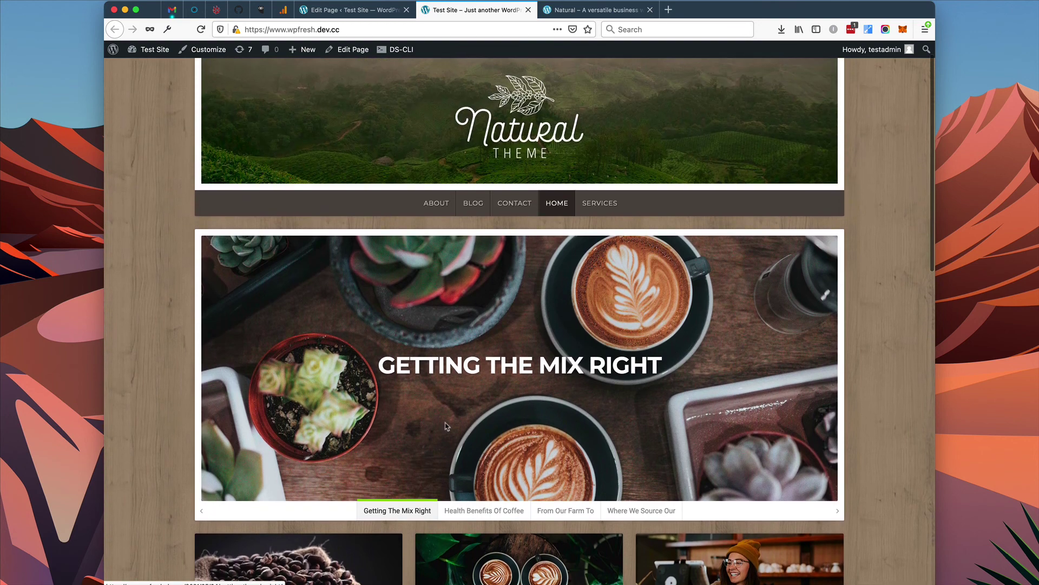
click(487, 512)
click(569, 516)
click(632, 516)
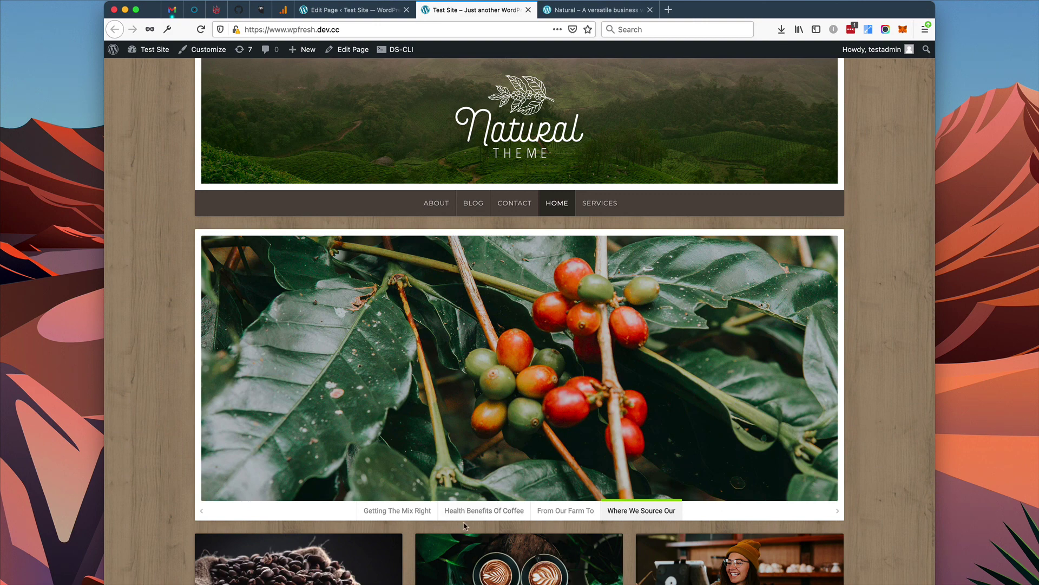
scroll(467, 514, up, 2)
click(467, 541)
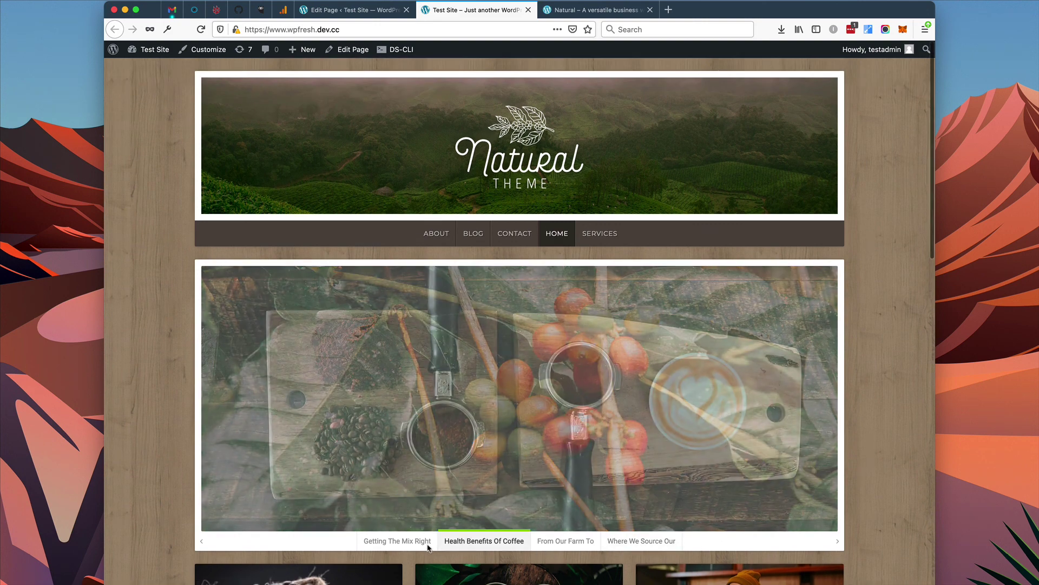
click(424, 543)
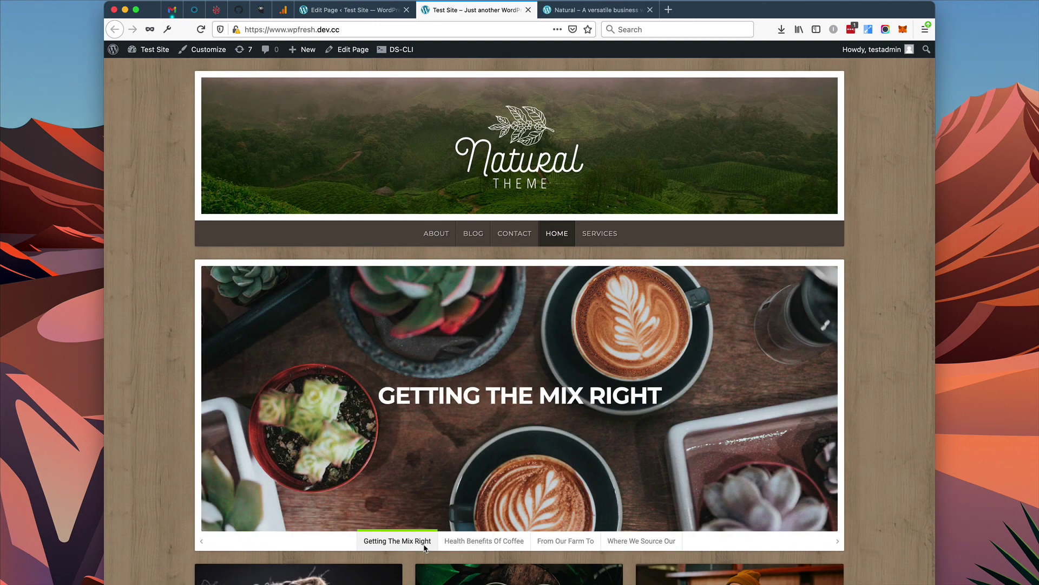
scroll(489, 386, down, 5)
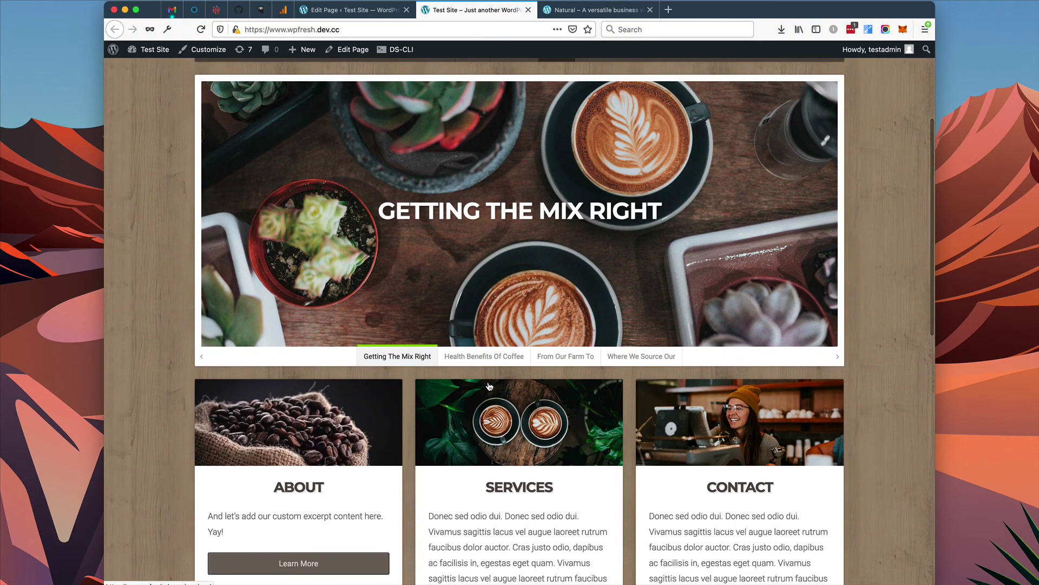